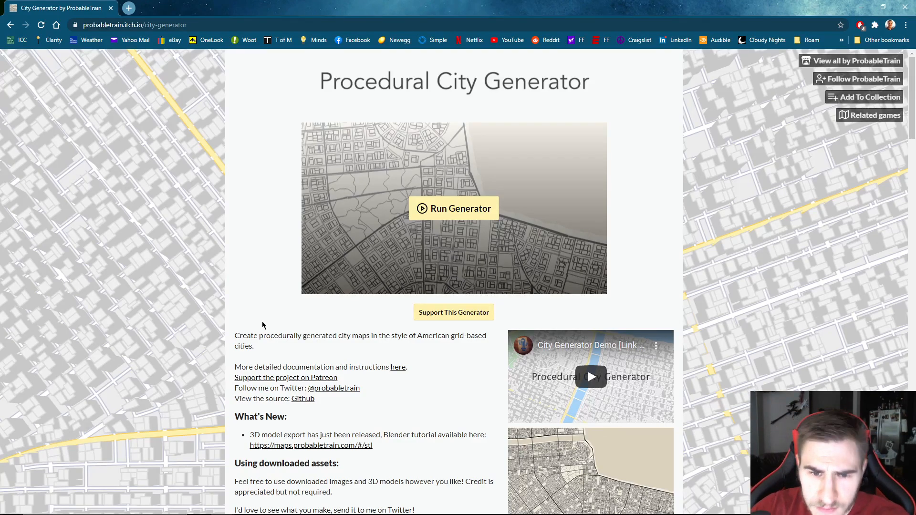
Read through the features and usage notes on the Procedural City Generator page, and run the generator
{"action": "scroll", "coordinate": [287, 320], "scroll_direction": "down", "scroll_amount": 5}
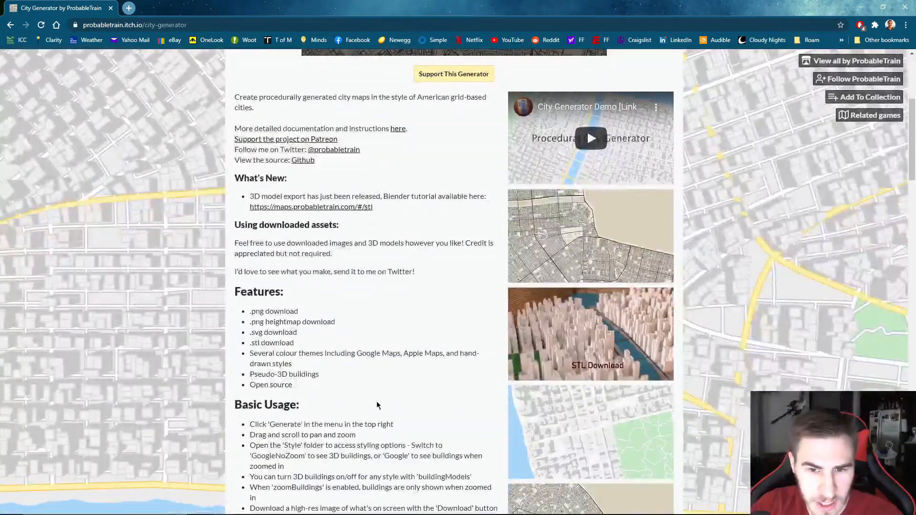
{"action": "scroll", "coordinate": [377, 404], "scroll_direction": "up", "scroll_amount": 5}
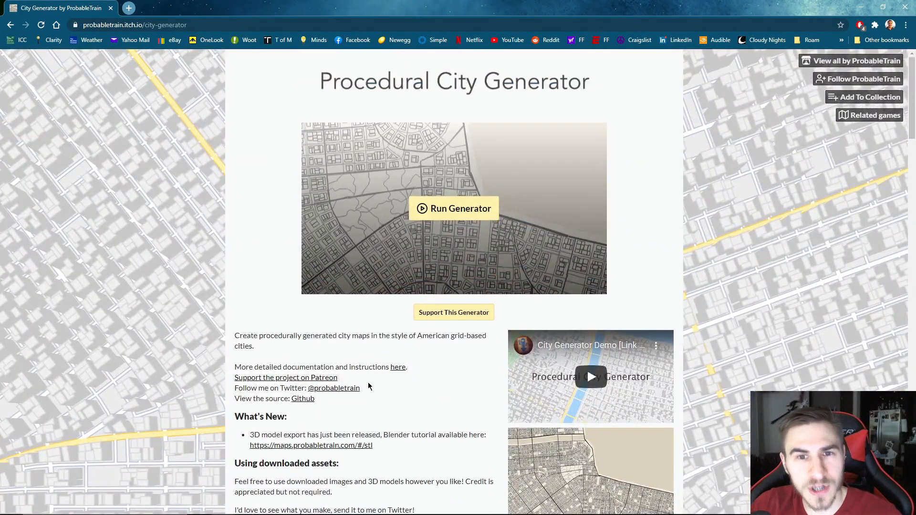
{"action": "scroll", "coordinate": [368, 381], "scroll_direction": "down", "scroll_amount": 9}
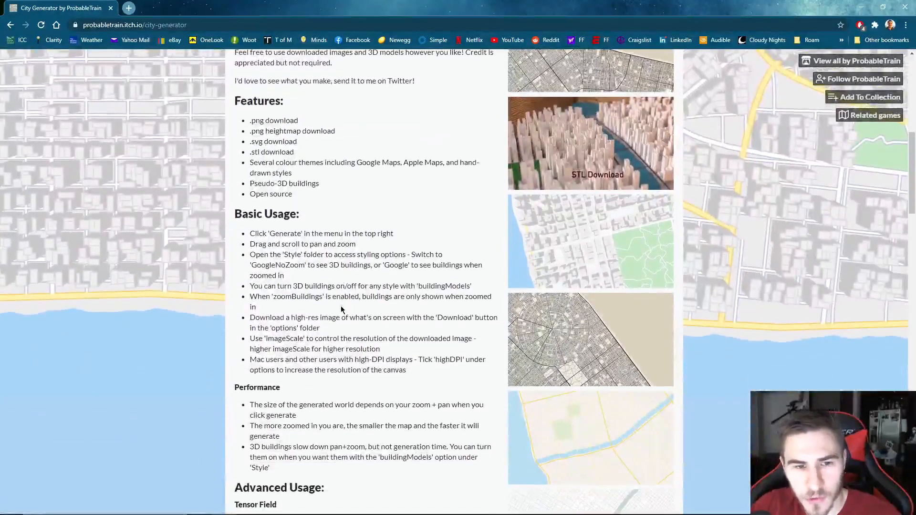
{"action": "scroll", "coordinate": [354, 313], "scroll_direction": "down", "scroll_amount": 2}
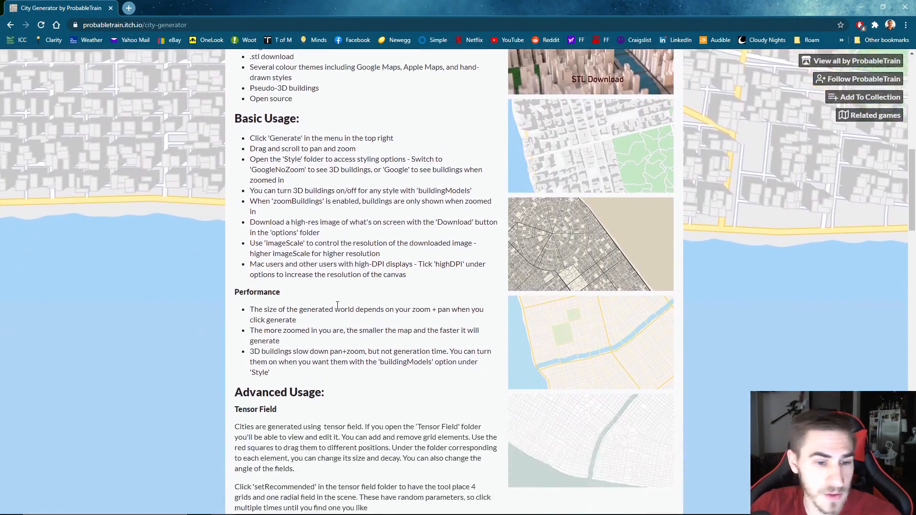
{"action": "scroll", "coordinate": [364, 305], "scroll_direction": "down", "scroll_amount": 6}
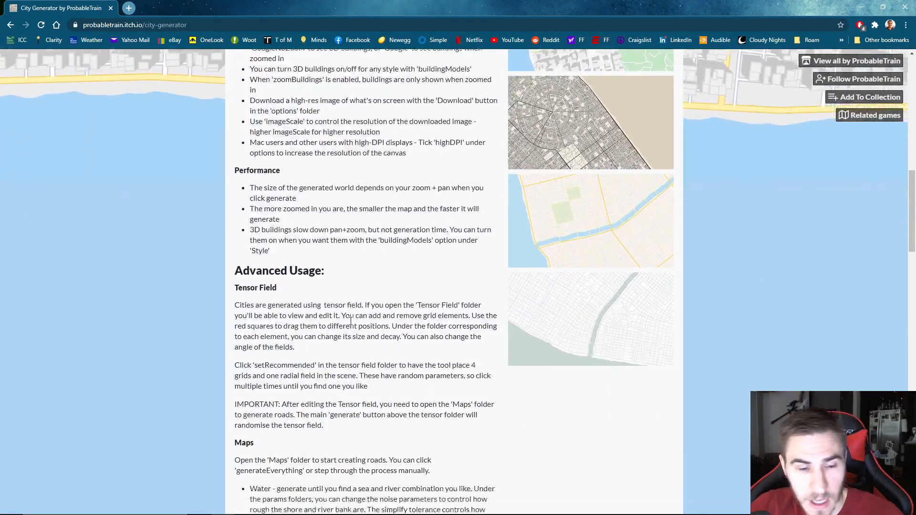
{"action": "scroll", "coordinate": [323, 239], "scroll_direction": "down", "scroll_amount": 3}
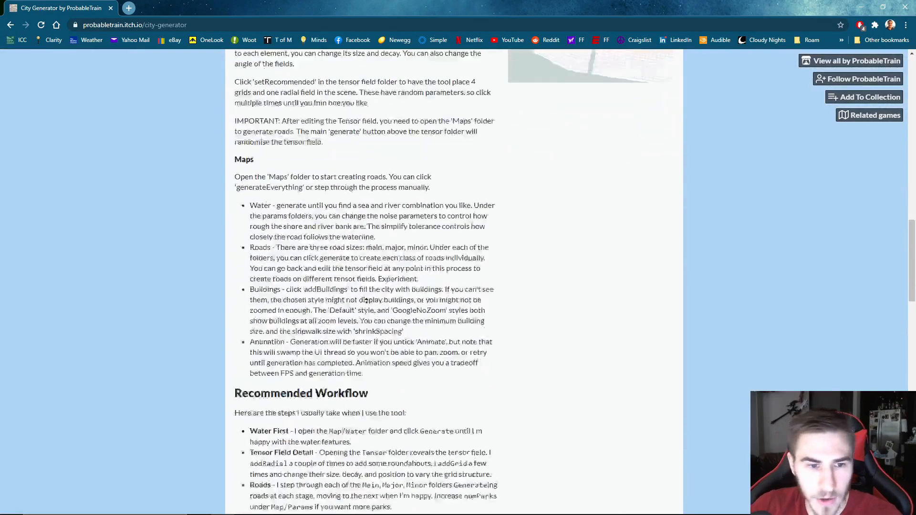
{"action": "scroll", "coordinate": [344, 279], "scroll_direction": "up", "scroll_amount": 20}
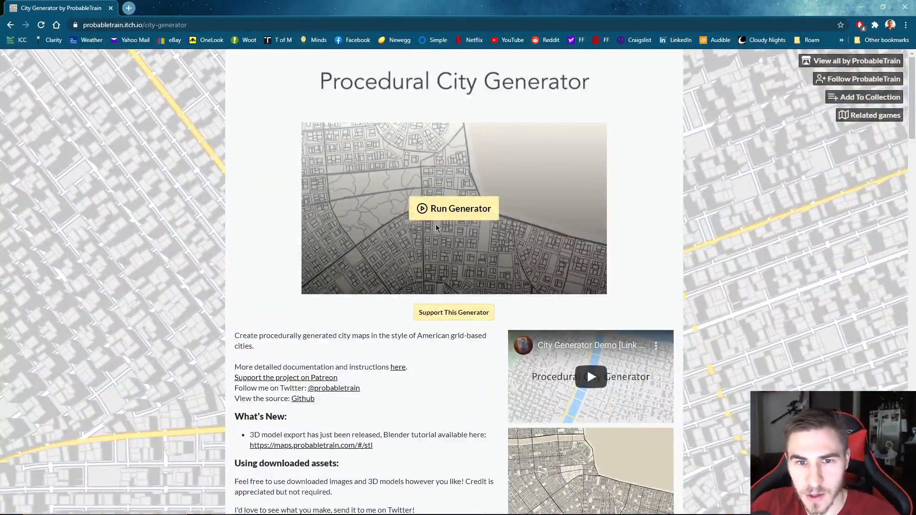
{"action": "left_click", "coordinate": [495, 211]}
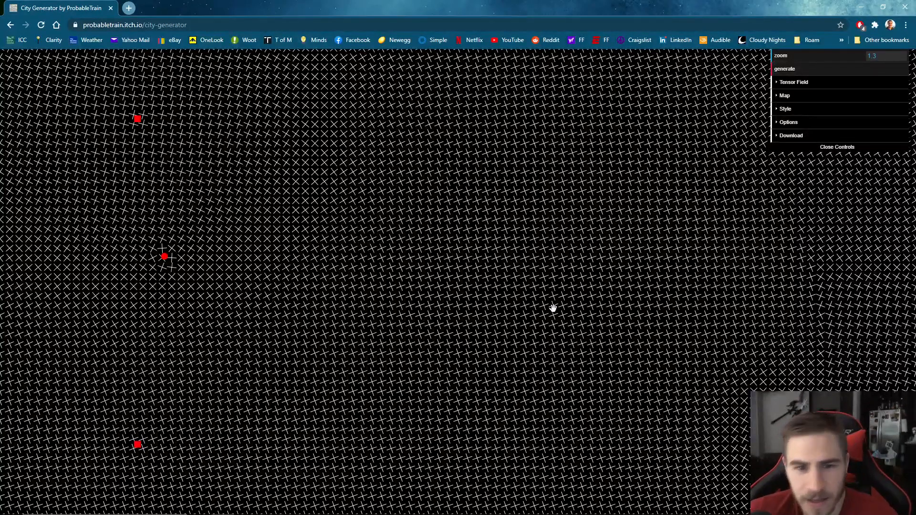
Move the tensor field's upper-left grid point into the middle of the field, trying several positions near the centre
{"action": "scroll", "coordinate": [534, 310], "scroll_direction": "down", "scroll_amount": 2}
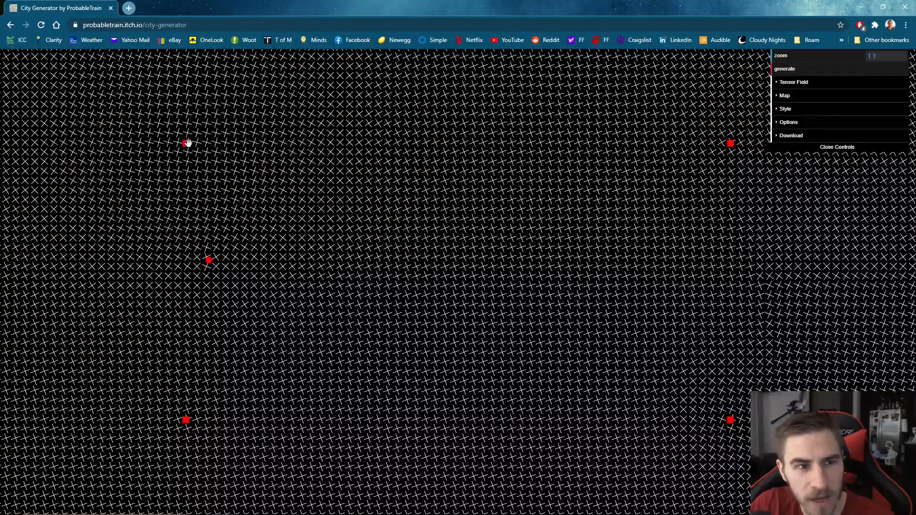
{"action": "left_click_drag", "start_coordinate": [186, 144], "coordinate": [490, 278]}
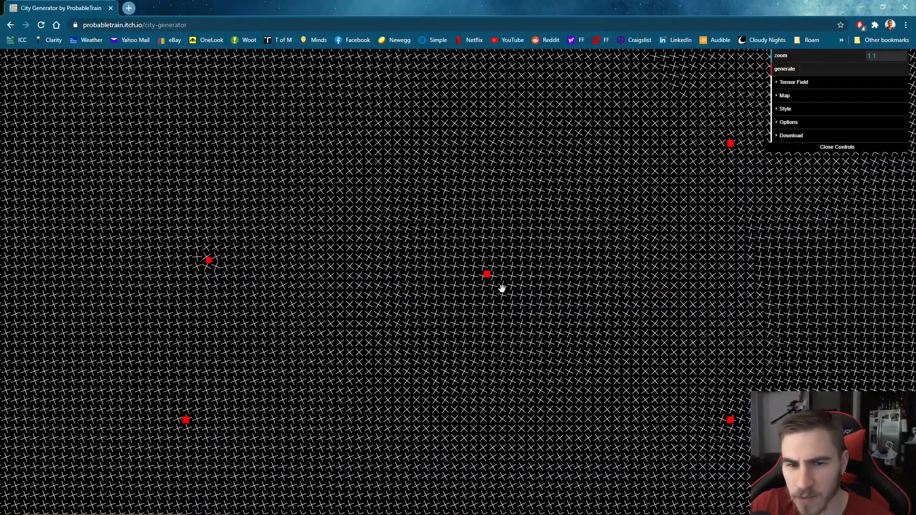
{"action": "left_click_drag", "start_coordinate": [487, 275], "coordinate": [396, 280]}
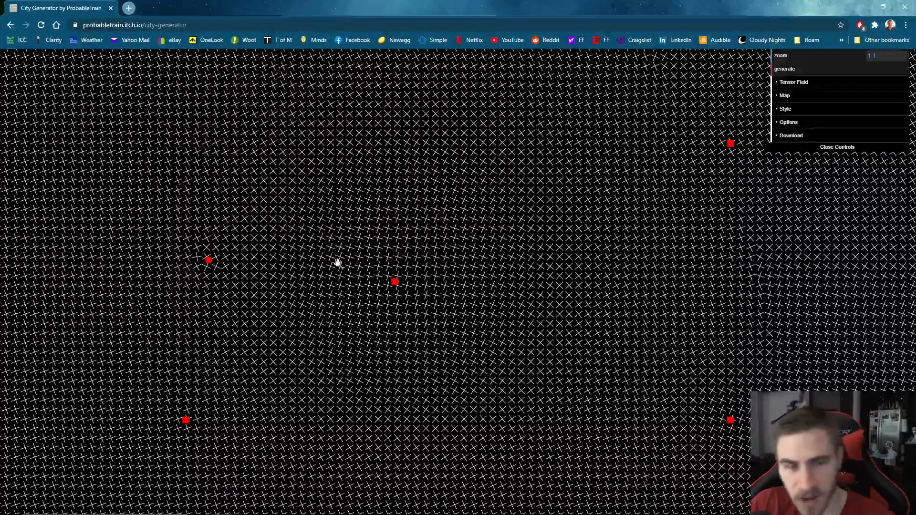
{"action": "left_click_drag", "start_coordinate": [394, 280], "coordinate": [510, 232]}
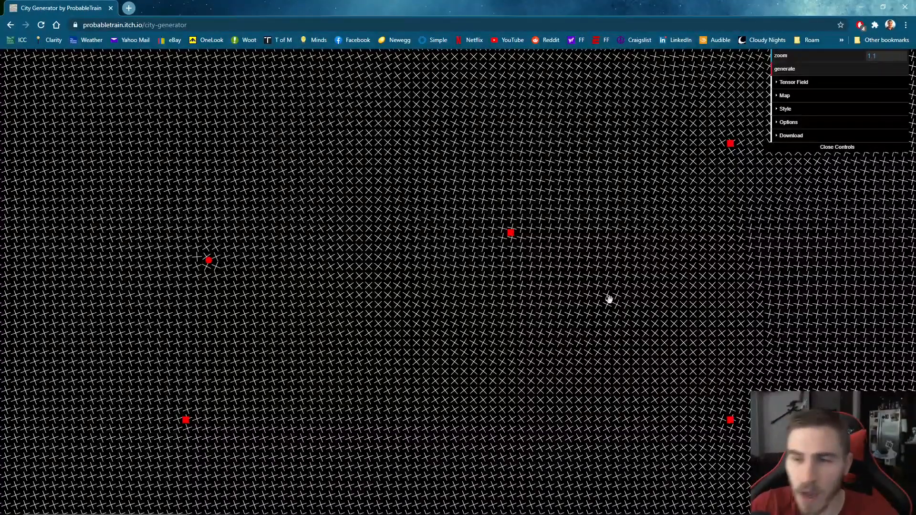
Examine the tensor field from different distances, including its outer boundary and the spacing of its grid points
{"action": "left_click_drag", "start_coordinate": [600, 273], "coordinate": [305, 247]}
{"action": "left_click_drag", "start_coordinate": [670, 330], "coordinate": [722, 257]}
{"action": "left_click_drag", "start_coordinate": [431, 321], "coordinate": [482, 339]}
{"action": "scroll", "coordinate": [485, 336], "scroll_direction": "down", "scroll_amount": 7}
{"action": "scroll", "coordinate": [485, 334], "scroll_direction": "up", "scroll_amount": 3}
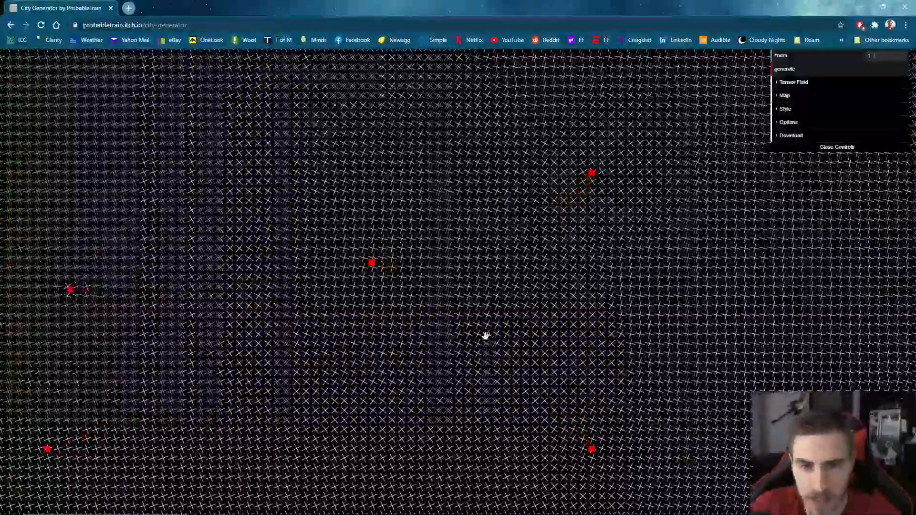
{"action": "scroll", "coordinate": [484, 332], "scroll_direction": "down", "scroll_amount": 2}
{"action": "scroll", "coordinate": [508, 275], "scroll_direction": "down", "scroll_amount": 2}
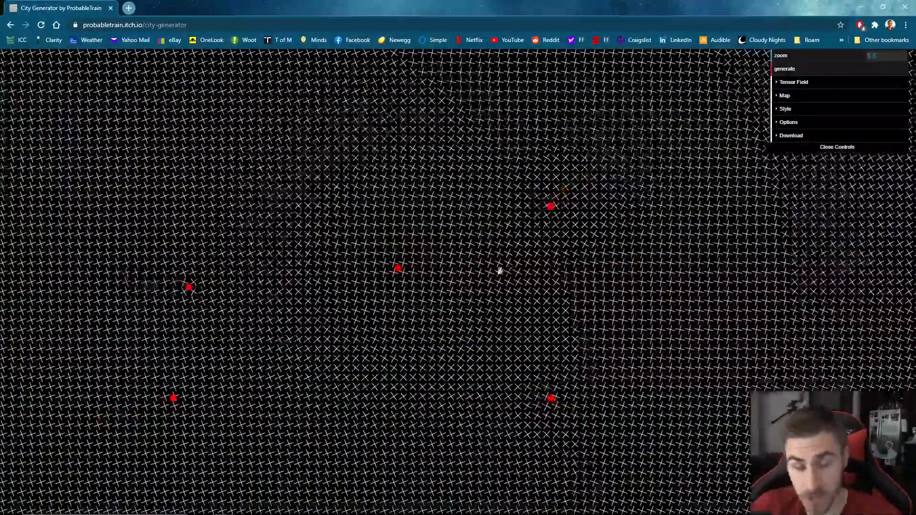
{"action": "scroll", "coordinate": [462, 306], "scroll_direction": "up", "scroll_amount": 1}
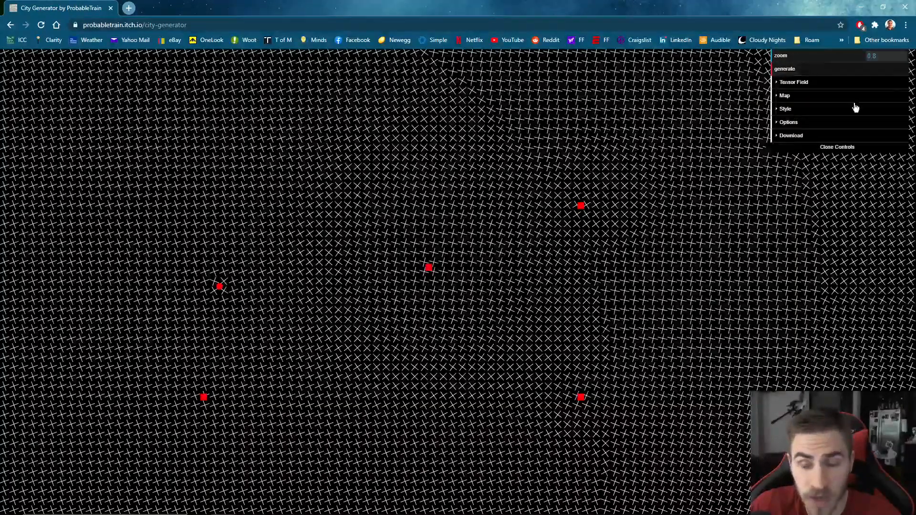
{"action": "scroll", "coordinate": [454, 302], "scroll_direction": "down", "scroll_amount": 2}
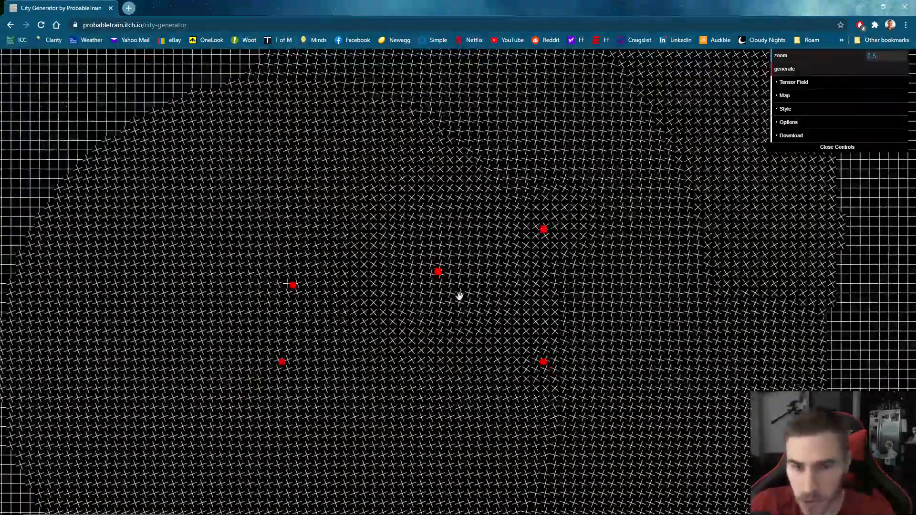
{"action": "scroll", "coordinate": [460, 295], "scroll_direction": "down", "scroll_amount": 2}
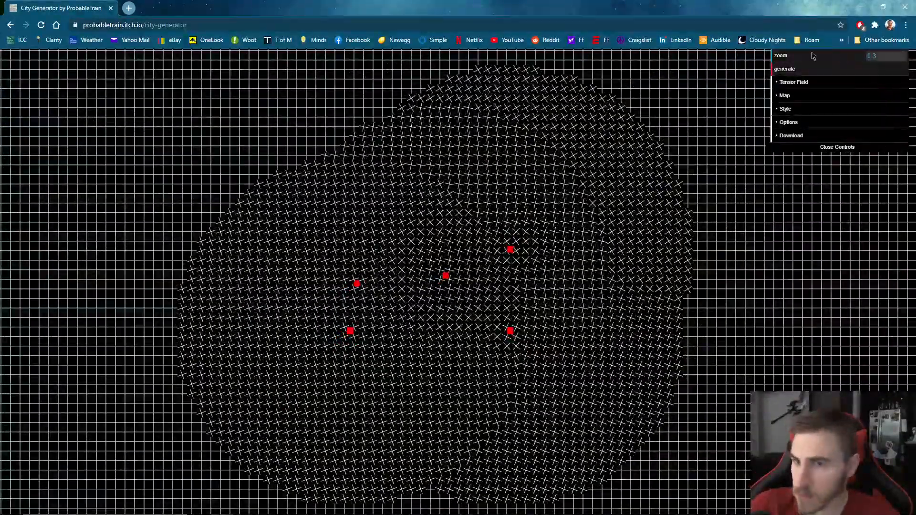
{"action": "scroll", "coordinate": [431, 286], "scroll_direction": "up", "scroll_amount": 4}
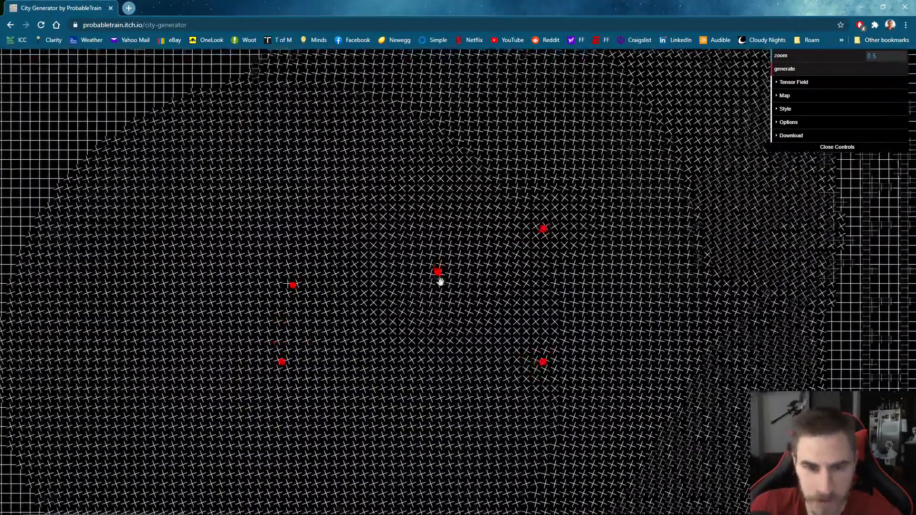
{"action": "scroll", "coordinate": [520, 311], "scroll_direction": "up", "scroll_amount": 5}
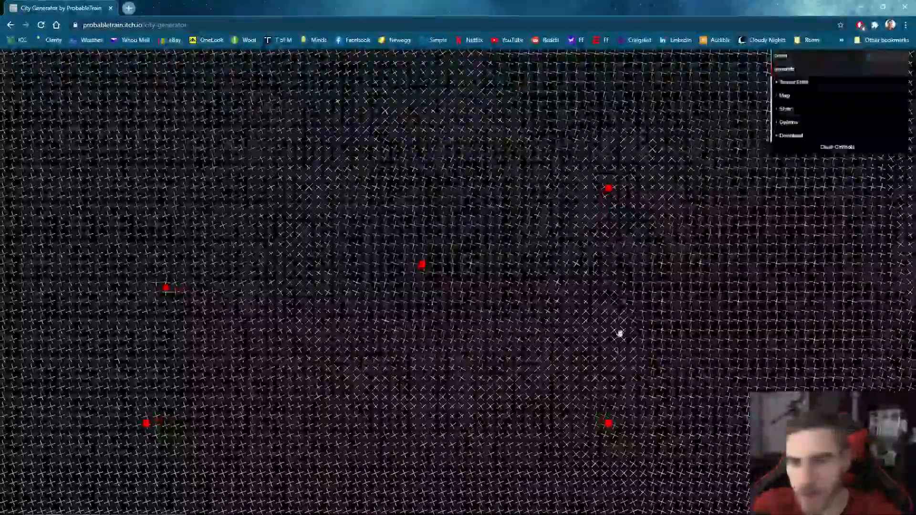
{"action": "scroll", "coordinate": [558, 286], "scroll_direction": "up", "scroll_amount": 4}
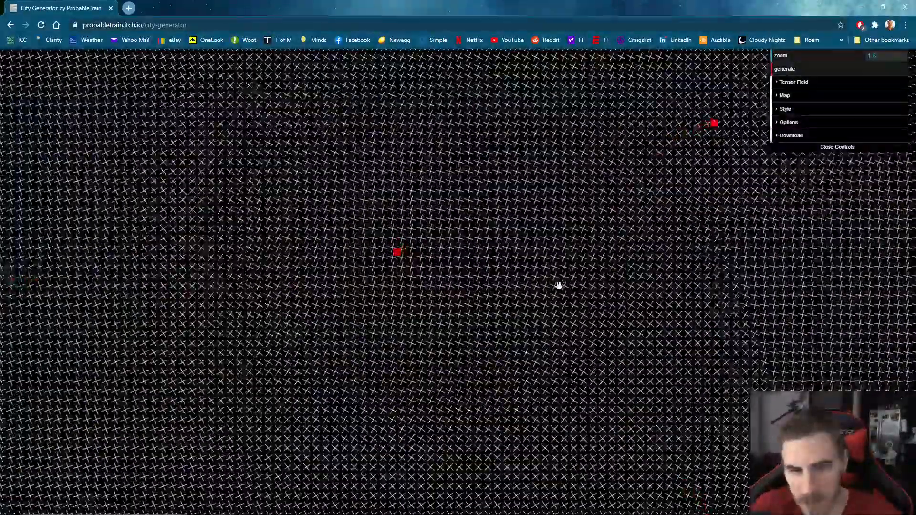
{"action": "scroll", "coordinate": [458, 294], "scroll_direction": "down", "scroll_amount": 3}
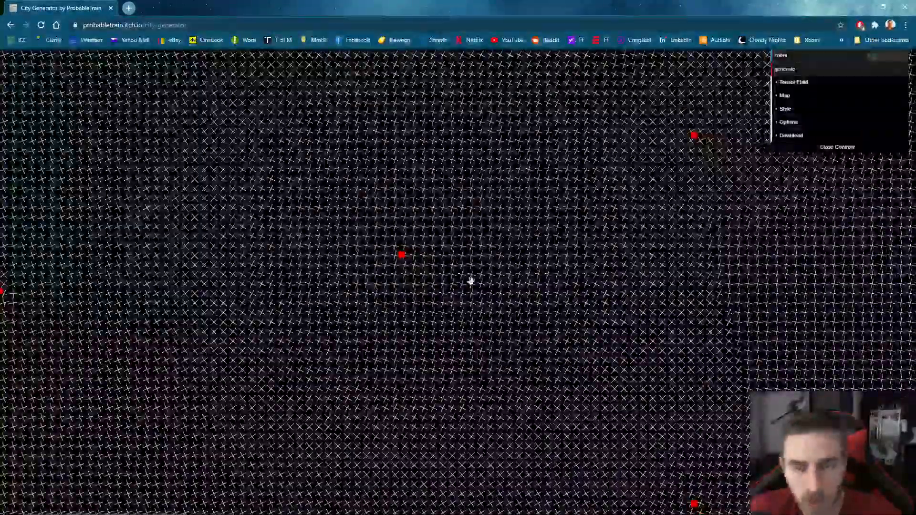
{"action": "scroll", "coordinate": [446, 278], "scroll_direction": "down", "scroll_amount": 2}
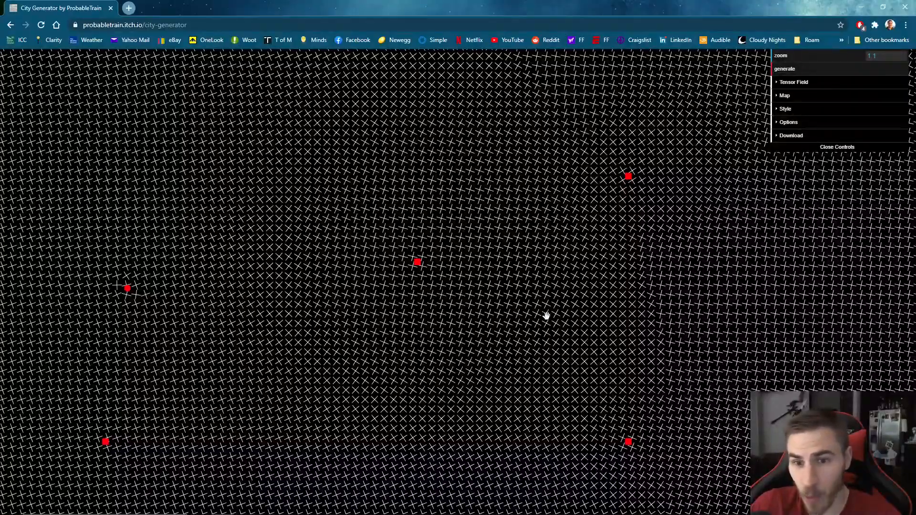
Move the central, upper-right and lower-right grid points of the tensor field closer together
{"action": "scroll", "coordinate": [520, 340], "scroll_direction": "up", "scroll_amount": 1}
{"action": "scroll", "coordinate": [614, 321], "scroll_direction": "up", "scroll_amount": 1}
{"action": "left_click_drag", "start_coordinate": [614, 322], "coordinate": [489, 285]}
{"action": "scroll", "coordinate": [501, 278], "scroll_direction": "up", "scroll_amount": 1}
{"action": "left_click_drag", "start_coordinate": [529, 93], "coordinate": [587, 200]}
{"action": "left_click_drag", "start_coordinate": [530, 460], "coordinate": [439, 459]}
{"action": "left_click_drag", "start_coordinate": [238, 210], "coordinate": [284, 230]}
{"action": "scroll", "coordinate": [409, 321], "scroll_direction": "up", "scroll_amount": 2}
{"action": "left_click_drag", "start_coordinate": [435, 491], "coordinate": [436, 432]}
Fine-tune the three clustered grid points at close range so they form a tighter triangle
{"action": "scroll", "coordinate": [494, 348], "scroll_direction": "up", "scroll_amount": 2}
{"action": "left_click_drag", "start_coordinate": [451, 364], "coordinate": [405, 356]}
{"action": "scroll", "coordinate": [412, 339], "scroll_direction": "up", "scroll_amount": 1}
{"action": "scroll", "coordinate": [463, 339], "scroll_direction": "up", "scroll_amount": 1}
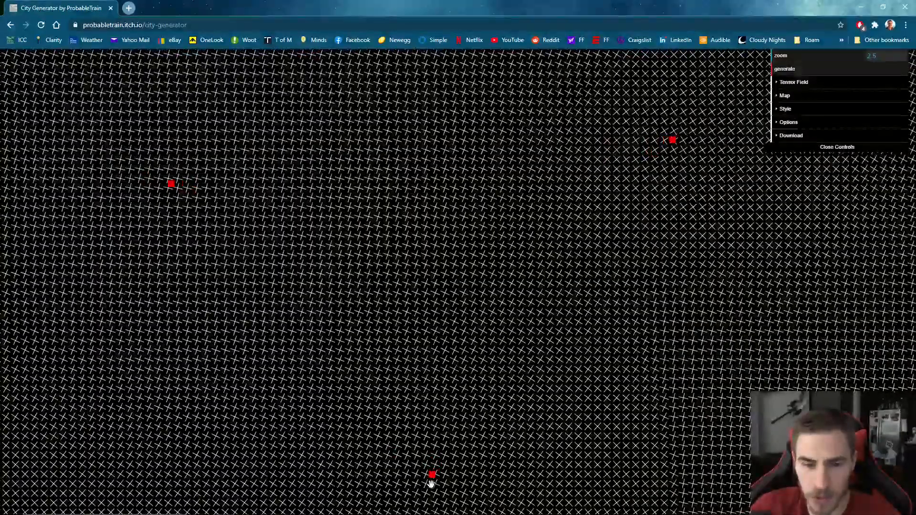
{"action": "left_click_drag", "start_coordinate": [432, 474], "coordinate": [468, 466]}
{"action": "left_click_drag", "start_coordinate": [174, 183], "coordinate": [216, 175]}
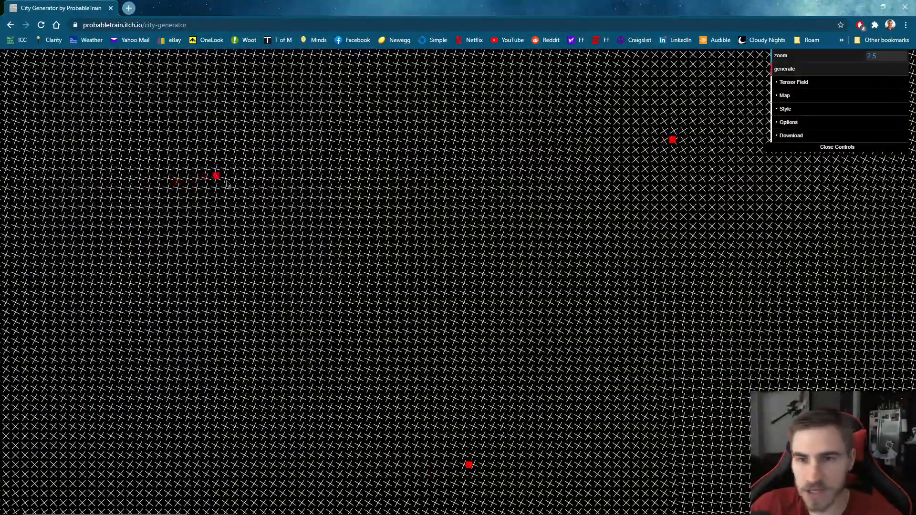
{"action": "left_click_drag", "start_coordinate": [672, 139], "coordinate": [620, 227]}
{"action": "left_click_drag", "start_coordinate": [469, 466], "coordinate": [445, 463]}
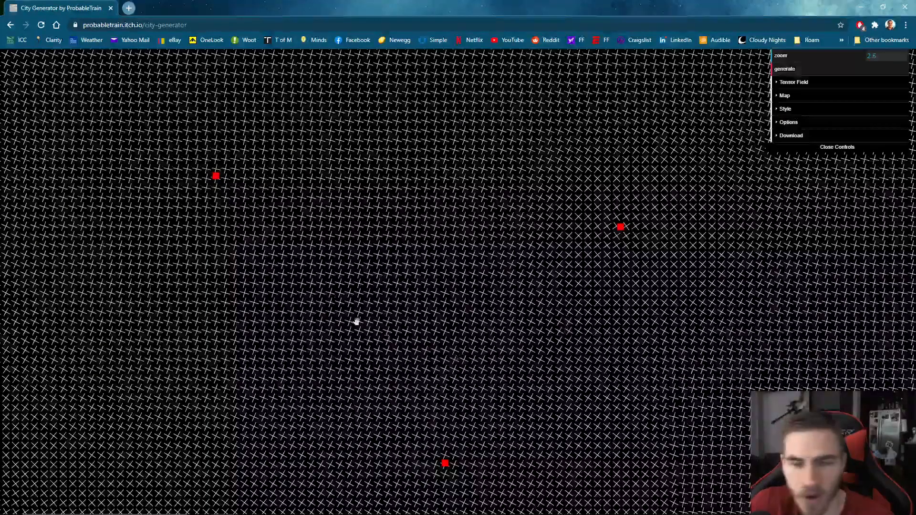
Inspect Grid 1's parameters in the Tensor Field settings, and reset the tensor field
{"action": "left_click", "coordinate": [776, 84]}
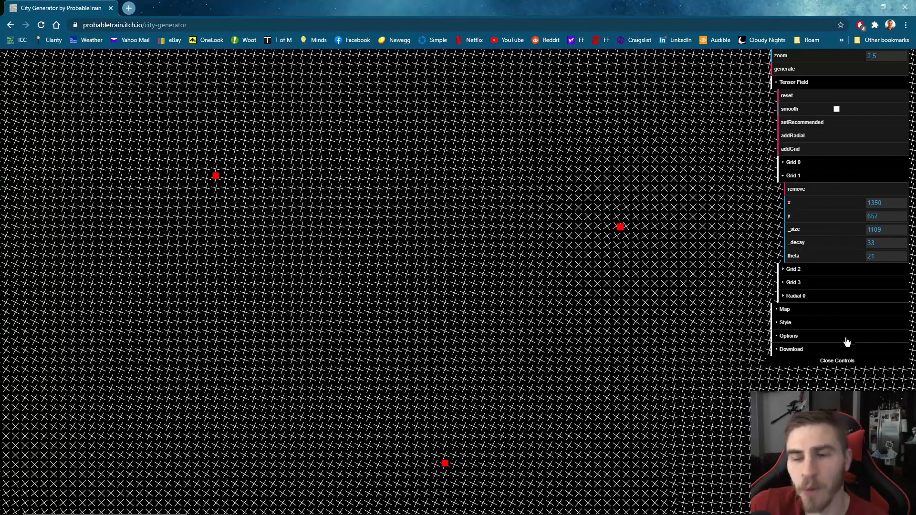
{"action": "left_click", "coordinate": [779, 176]}
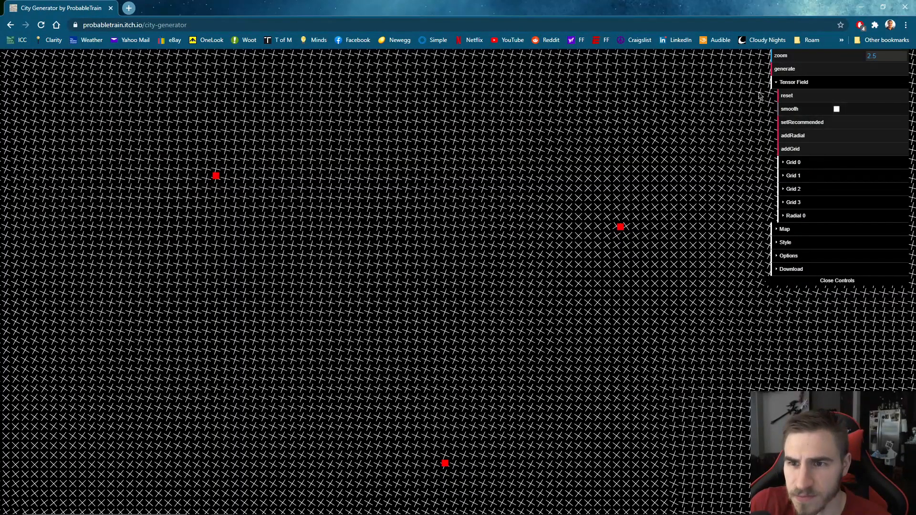
{"action": "left_click", "coordinate": [807, 96]}
{"action": "scroll", "coordinate": [482, 306], "scroll_direction": "down", "scroll_amount": 5}
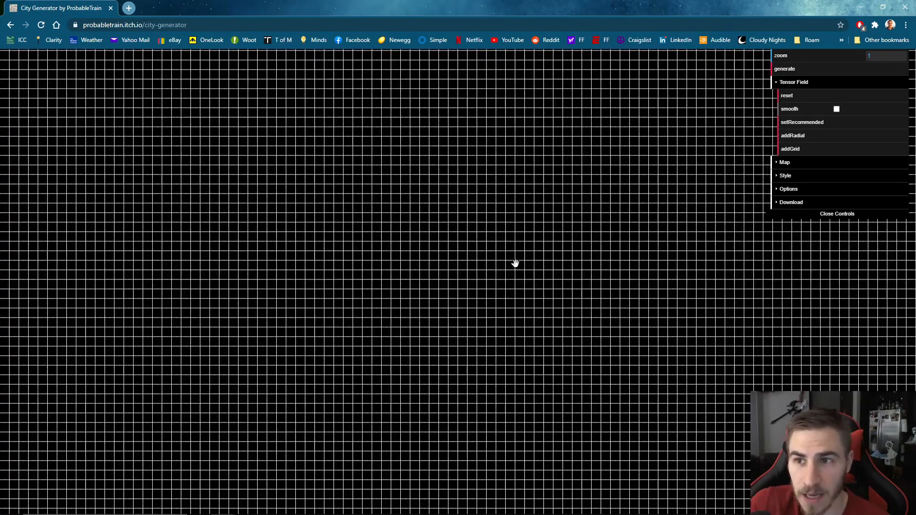
{"action": "scroll", "coordinate": [527, 294], "scroll_direction": "down", "scroll_amount": 3}
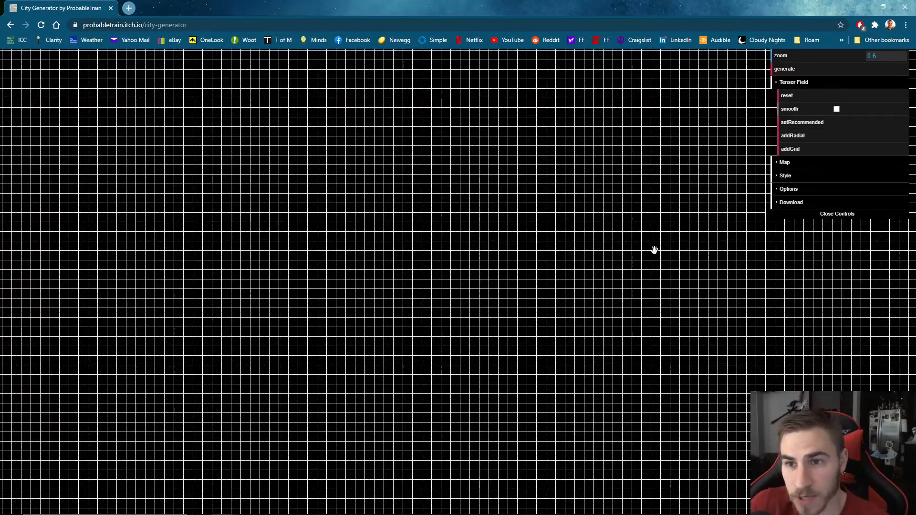
Reload the generator, and move the new field's radial point to the right and its upper-left grid point towards the centre
{"action": "left_click", "coordinate": [41, 24]}
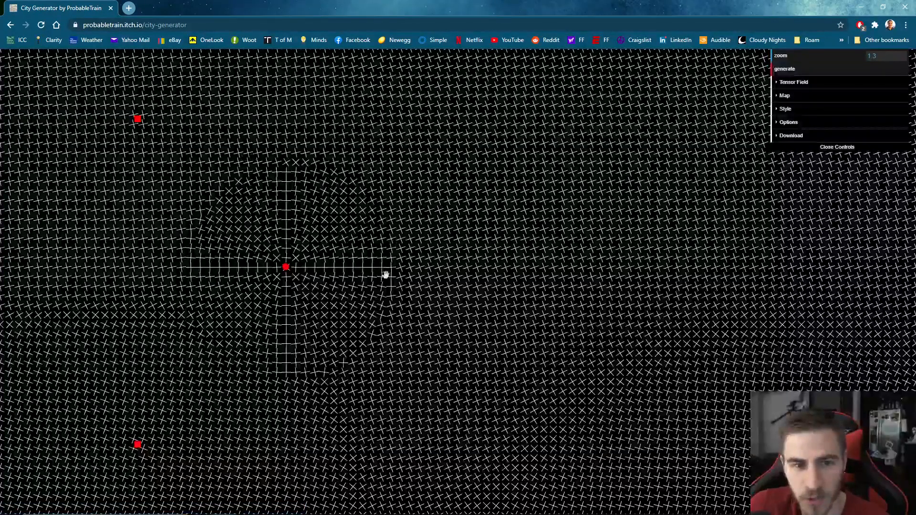
{"action": "left_click_drag", "start_coordinate": [310, 273], "coordinate": [825, 282]}
{"action": "left_click_drag", "start_coordinate": [142, 122], "coordinate": [540, 317]}
{"action": "scroll", "coordinate": [544, 315], "scroll_direction": "up", "scroll_amount": 4}
{"action": "scroll", "coordinate": [616, 372], "scroll_direction": "up", "scroll_amount": 6}
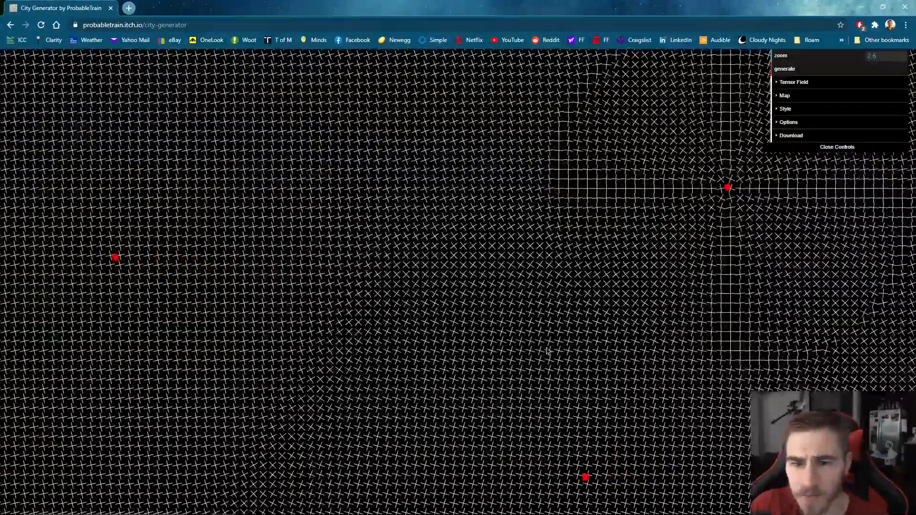
Shift the left grid point slightly upward, and move the lower grid point and the radial point to the left
{"action": "scroll", "coordinate": [548, 351], "scroll_direction": "down", "scroll_amount": 1}
{"action": "left_click_drag", "start_coordinate": [128, 258], "coordinate": [116, 235]}
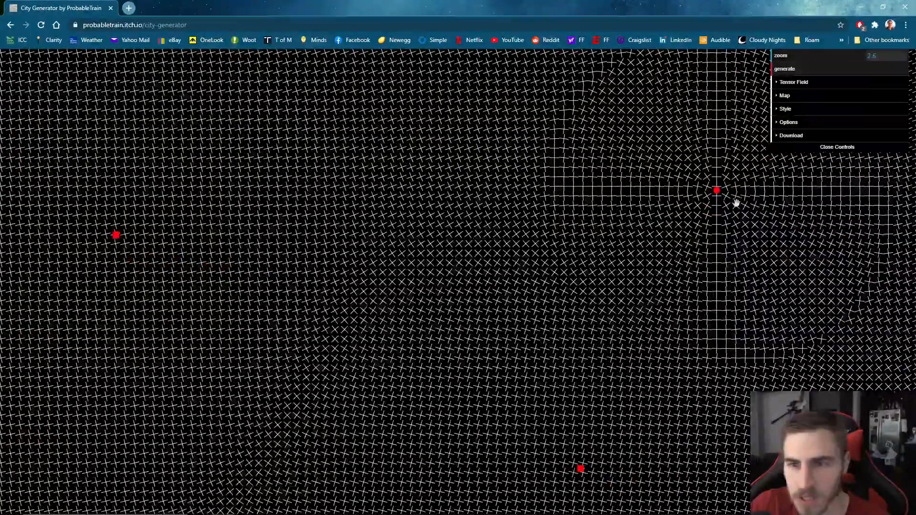
{"action": "left_click_drag", "start_coordinate": [581, 470], "coordinate": [496, 453]}
{"action": "left_click_drag", "start_coordinate": [700, 180], "coordinate": [660, 160]}
Open the Tensor Field settings and apply setRecommended three times to produce a new random field layout
{"action": "left_click", "coordinate": [793, 82]}
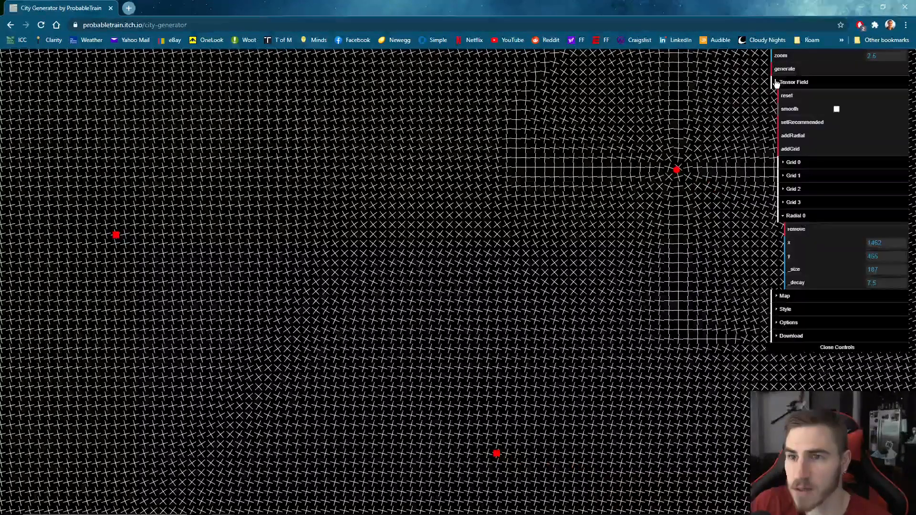
{"action": "left_click", "coordinate": [820, 125]}
{"action": "left_click", "coordinate": [821, 125]}
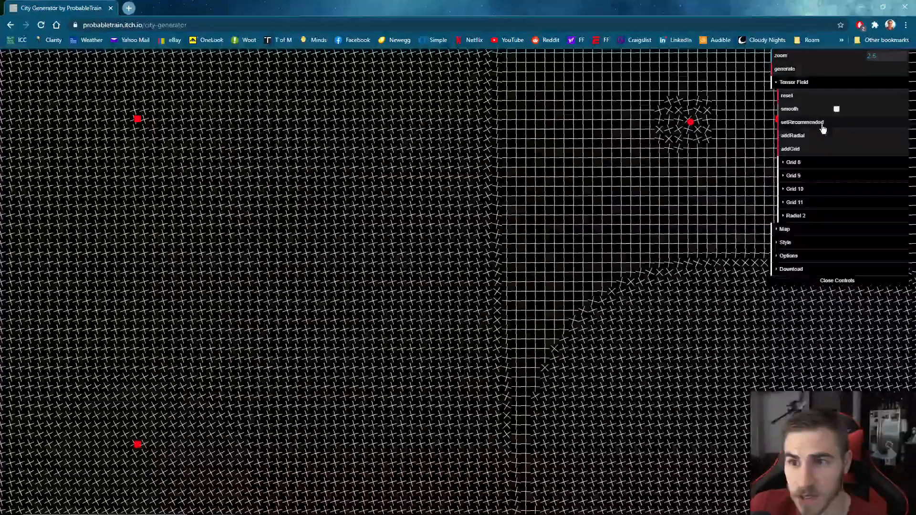
{"action": "left_click", "coordinate": [822, 125]}
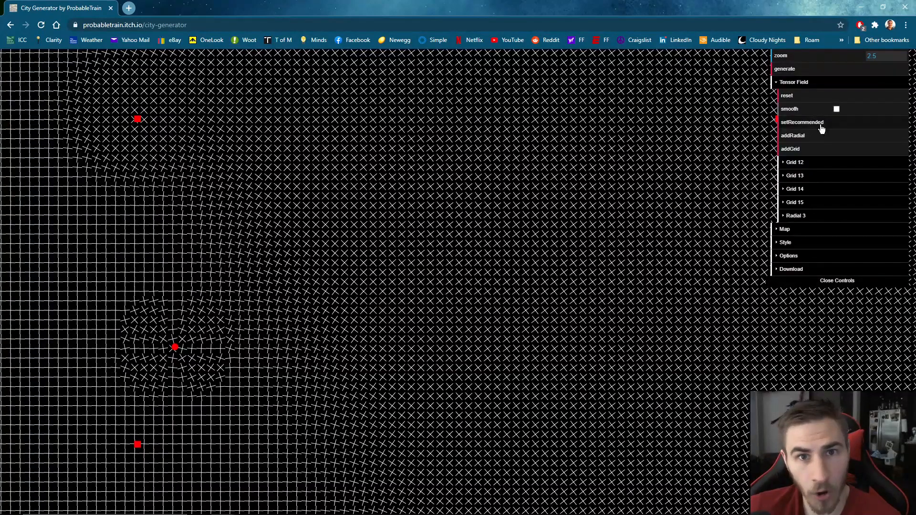
Apply setRecommended once more for a new random field, and move its radial point to about x 1230, y 539
{"action": "left_click", "coordinate": [820, 125]}
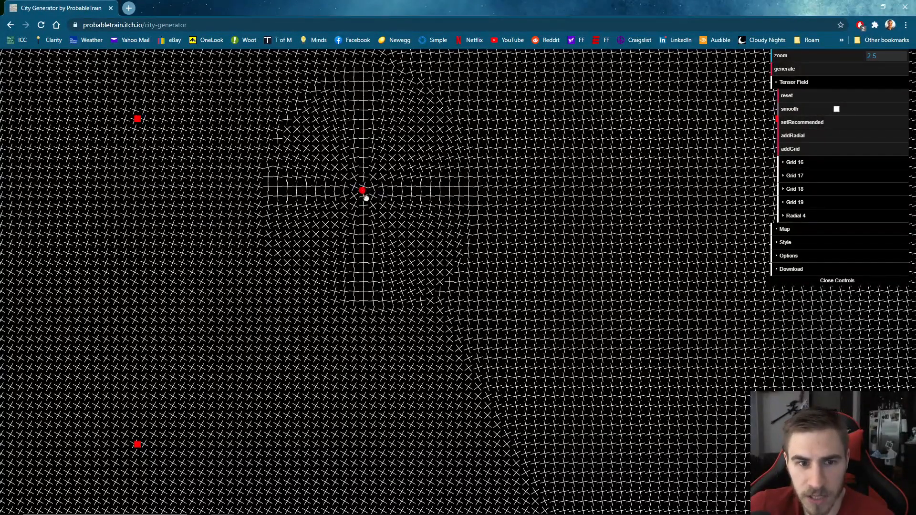
{"action": "left_click_drag", "start_coordinate": [364, 195], "coordinate": [405, 260]}
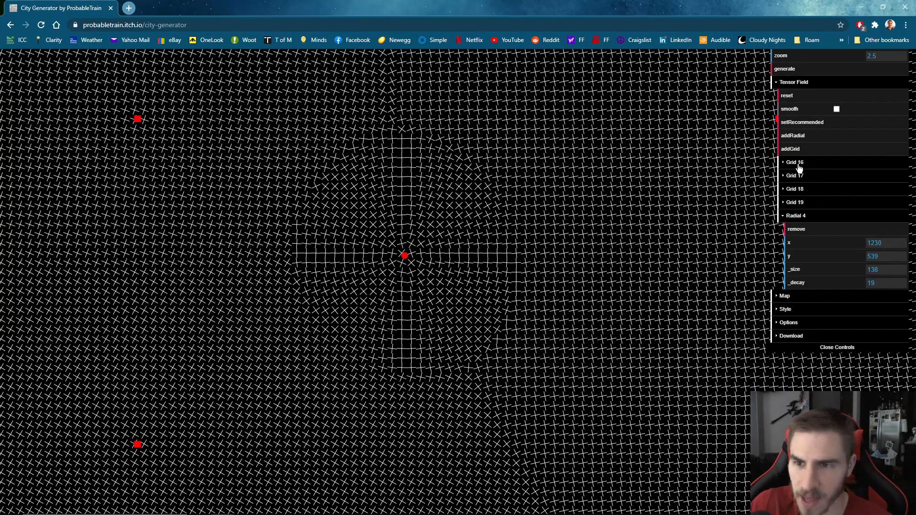
Remove Grid 16 from the tensor field
{"action": "scroll", "coordinate": [566, 325], "scroll_direction": "down", "scroll_amount": 2}
{"action": "scroll", "coordinate": [566, 325], "scroll_direction": "up", "scroll_amount": 2}
{"action": "left_click_drag", "start_coordinate": [493, 223], "coordinate": [483, 242]}
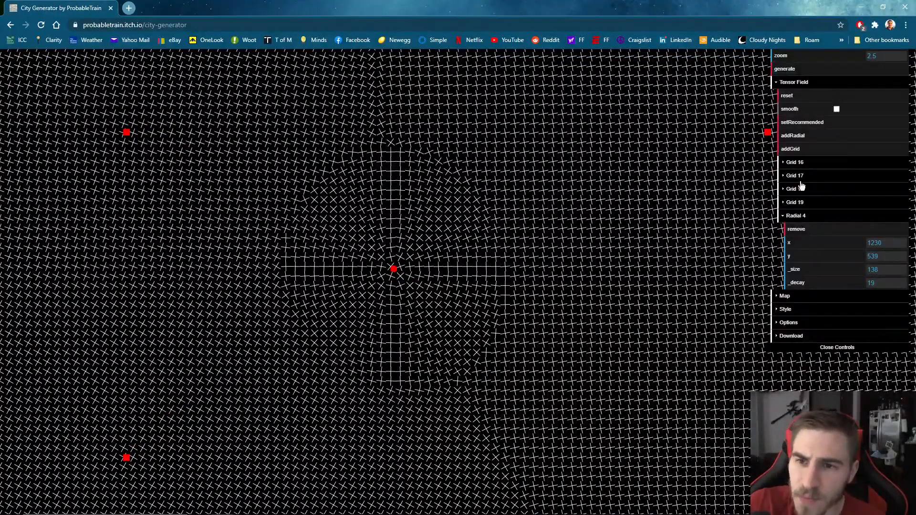
{"action": "left_click", "coordinate": [788, 163]}
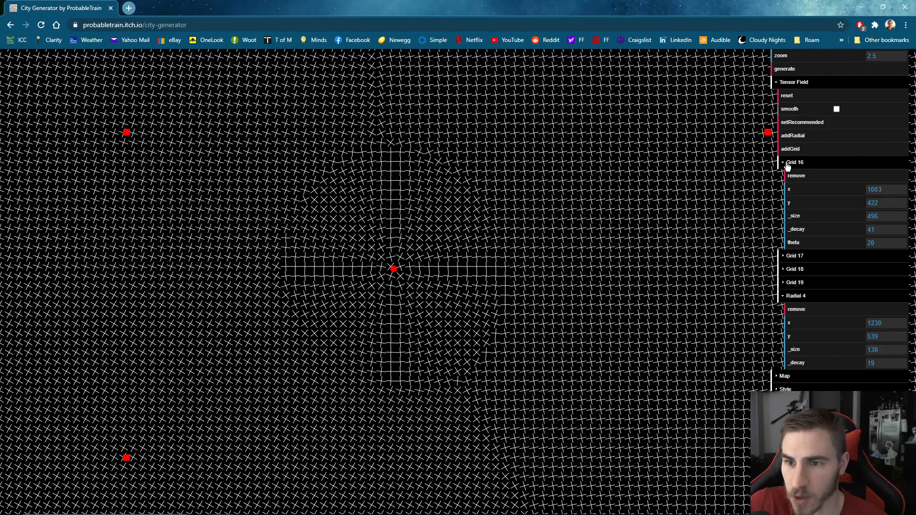
{"action": "left_click", "coordinate": [801, 180]}
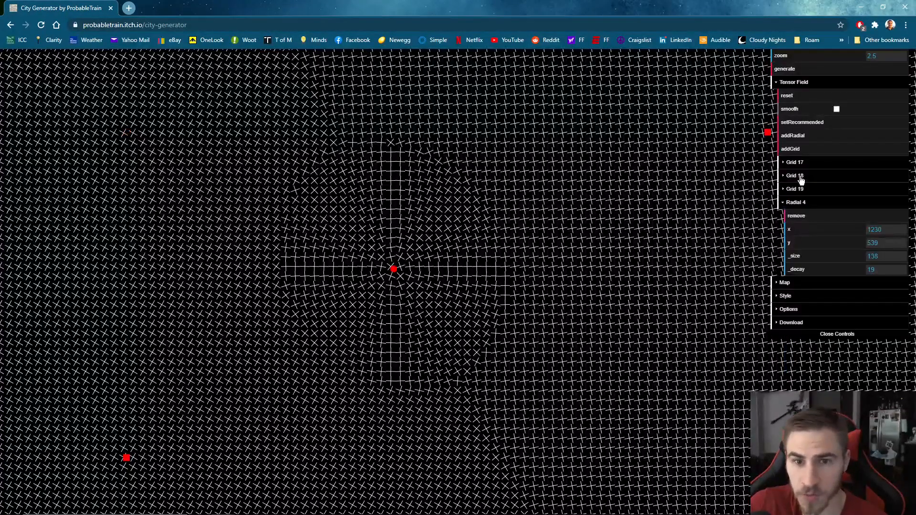
Move the radial point up and to the left, and the lower-left grid point to about x 1073, y 657
{"action": "left_click_drag", "start_coordinate": [394, 270], "coordinate": [339, 198]}
{"action": "left_click_drag", "start_coordinate": [126, 458], "coordinate": [209, 408]}
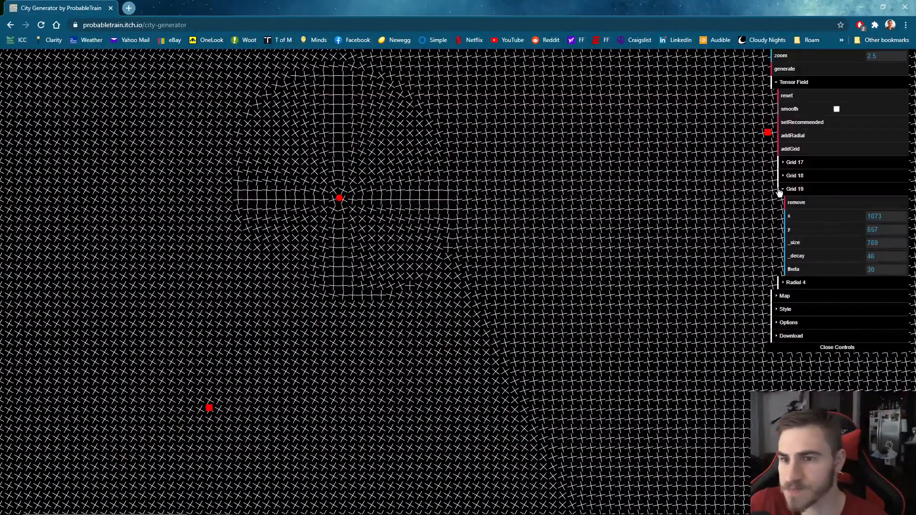
Set Grid 17's x position to 1300
{"action": "left_click", "coordinate": [788, 162]}
{"action": "left_click", "coordinate": [885, 190]}
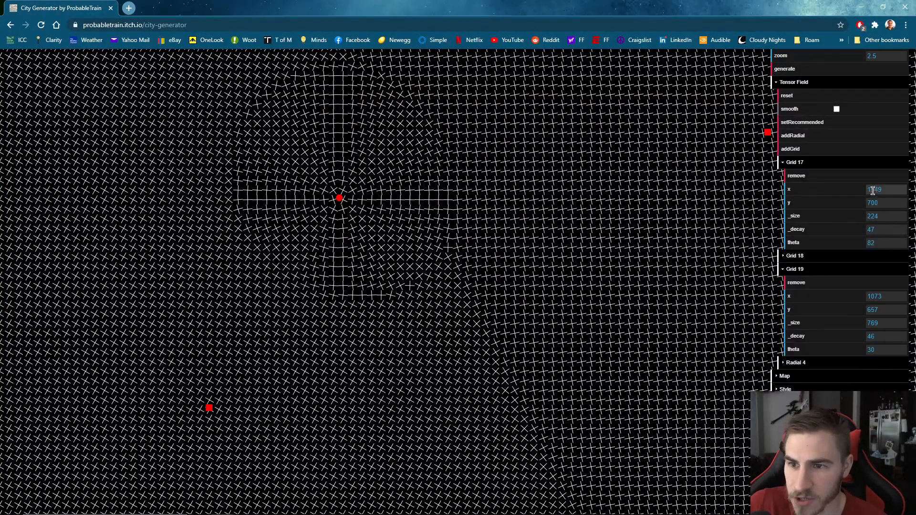
{"action": "left_click_drag", "start_coordinate": [886, 190], "coordinate": [862, 197]}
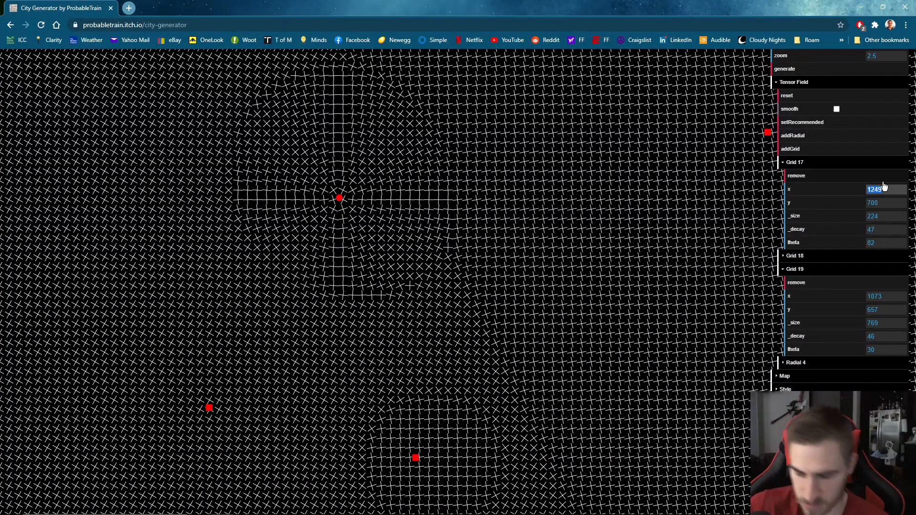
{"action": "type", "text": "1300"}
{"action": "key", "text": "Return"}
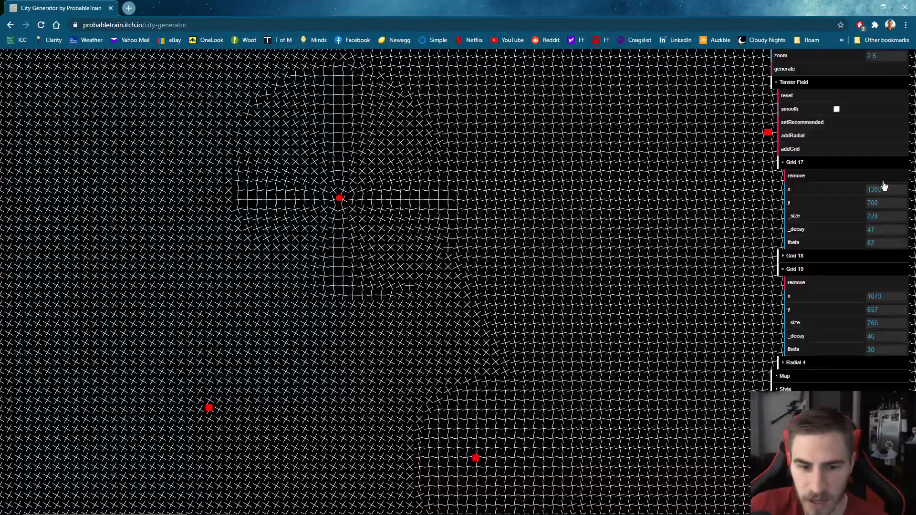
Move Grid 17's point up to about y 661 and set its x position to 1500
{"action": "mouse_move", "coordinate": [475, 458]}
{"action": "left_mouse_down"}
{"action": "mouse_move", "coordinate": [527, 450]}
{"action": "mouse_move", "coordinate": [591, 388]}
{"action": "mouse_move", "coordinate": [591, 424]}
{"action": "mouse_move", "coordinate": [601, 412]}
{"action": "left_mouse_up"}
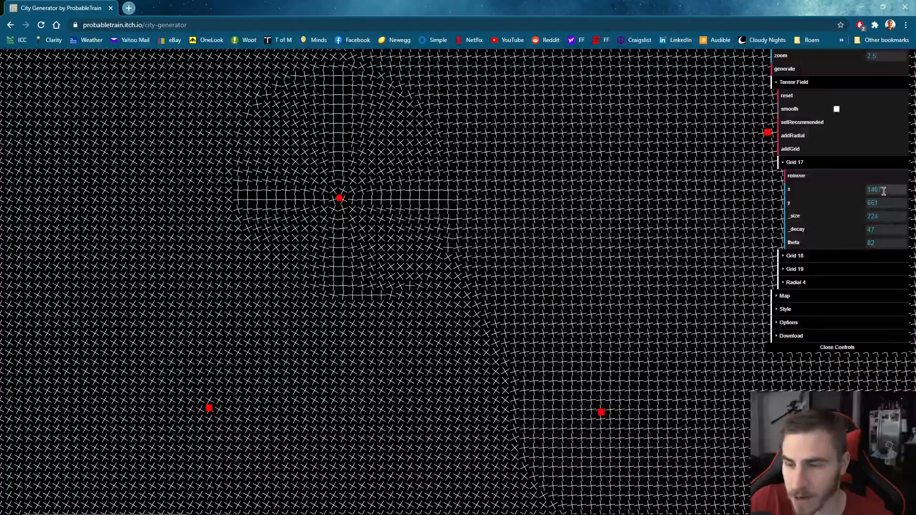
{"action": "left_click_drag", "start_coordinate": [881, 192], "coordinate": [865, 190]}
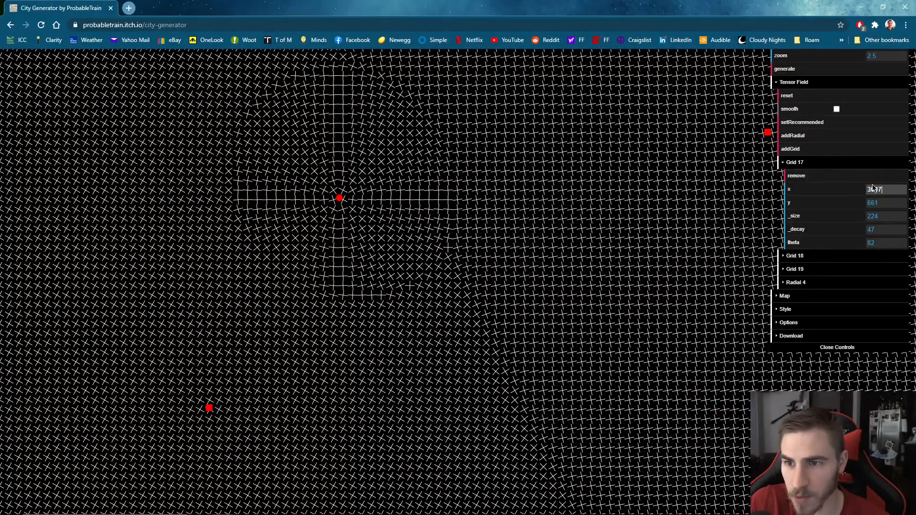
{"action": "mouse_move", "coordinate": [850, 189]}
{"action": "left_mouse_down"}
{"action": "mouse_move", "coordinate": [708, 195]}
{"action": "mouse_move", "coordinate": [823, 193]}
{"action": "mouse_move", "coordinate": [821, 166]}
{"action": "mouse_move", "coordinate": [821, 224]}
{"action": "mouse_move", "coordinate": [824, 175]}
{"action": "mouse_move", "coordinate": [818, 198]}
{"action": "left_mouse_up"}
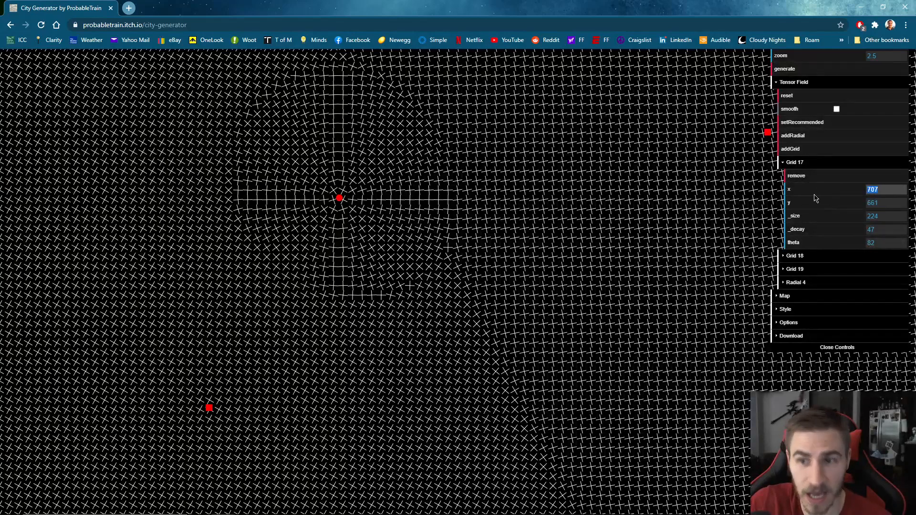
{"action": "type", "text": "1500"}
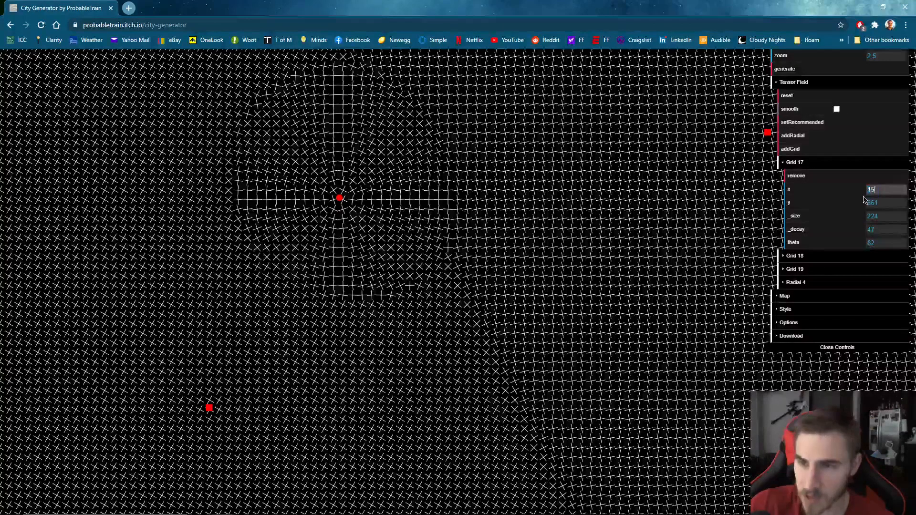
{"action": "key", "text": "Return"}
Nudge Grid 17's point to about x 1487, y 654, and set its size to 184 and its decay to 49
{"action": "left_click_drag", "start_coordinate": [710, 413], "coordinate": [691, 418]}
{"action": "left_click", "coordinate": [876, 216]}
{"action": "left_click_drag", "start_coordinate": [907, 217], "coordinate": [804, 219]}
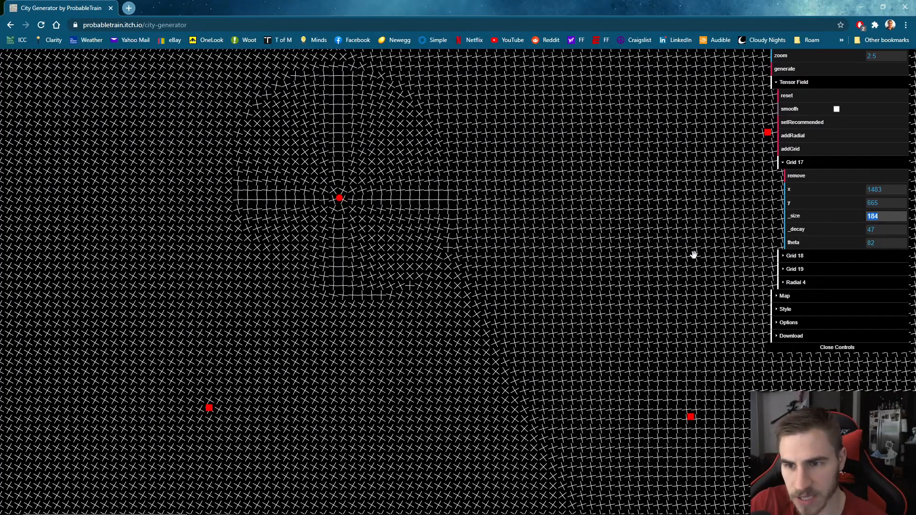
{"action": "mouse_move", "coordinate": [691, 416]}
{"action": "left_mouse_down"}
{"action": "mouse_move", "coordinate": [680, 396]}
{"action": "mouse_move", "coordinate": [696, 405]}
{"action": "left_mouse_up"}
{"action": "left_click_drag", "start_coordinate": [872, 230], "coordinate": [873, 229]}
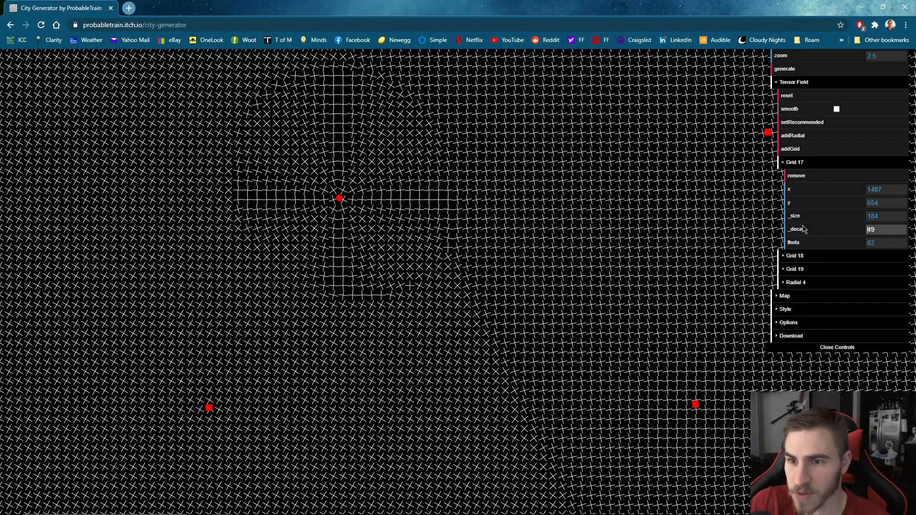
{"action": "left_click", "coordinate": [789, 163]}
Move Radial 4's point to about x 1260, y 494, and set its size to 218
{"action": "left_click_drag", "start_coordinate": [356, 199], "coordinate": [367, 200]}
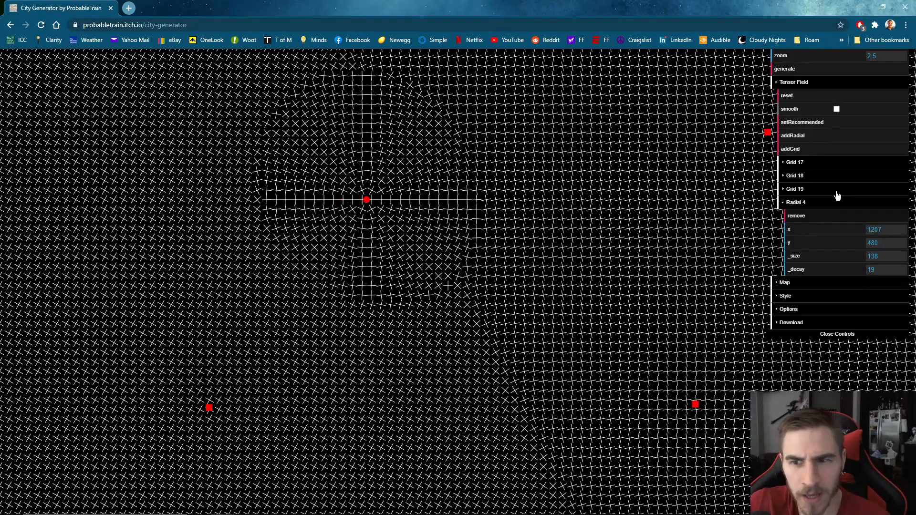
{"action": "left_click_drag", "start_coordinate": [366, 200], "coordinate": [432, 196]}
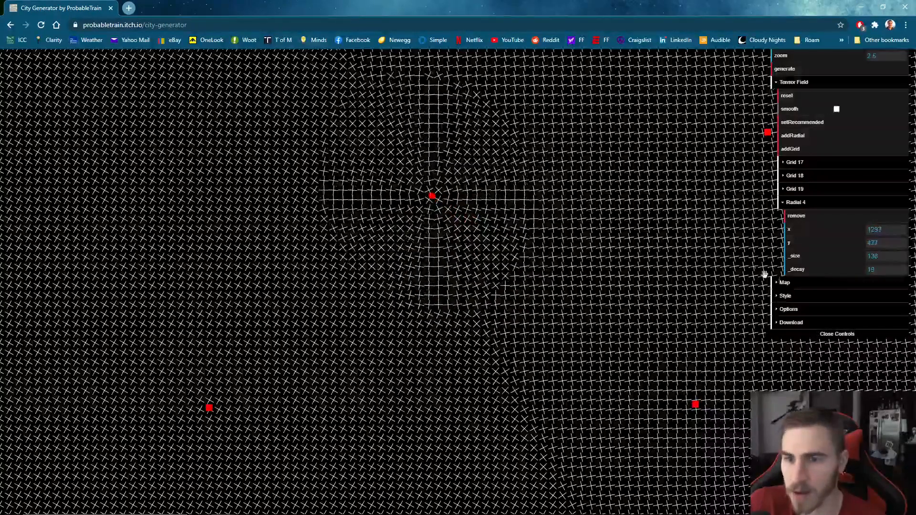
{"action": "left_click_drag", "start_coordinate": [880, 257], "coordinate": [907, 253]}
{"action": "left_click_drag", "start_coordinate": [432, 196], "coordinate": [429, 216]}
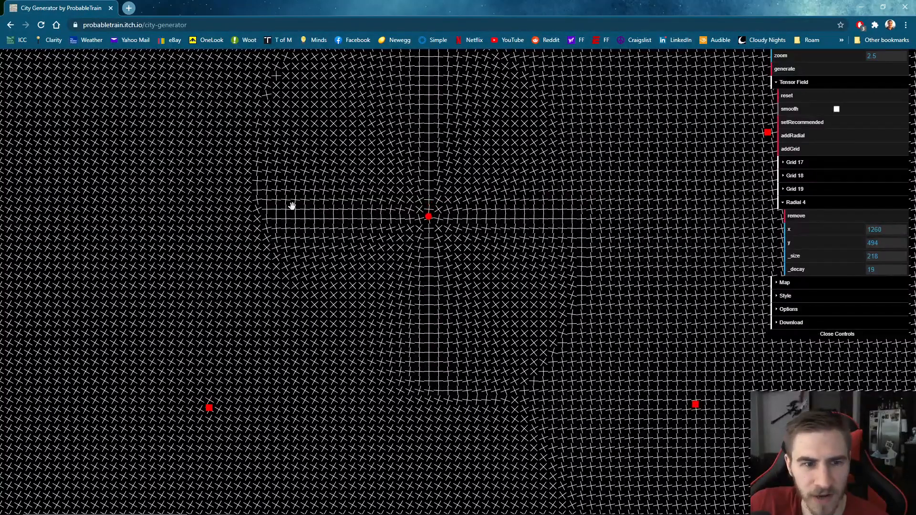
Set Radial 4's decay to 10
{"action": "left_click_drag", "start_coordinate": [903, 270], "coordinate": [903, 266]}
{"action": "key", "text": "BackSpace"}
{"action": "type", "text": "2"}
{"action": "key", "text": "BackSpace"}
{"action": "type", "text": "0"}
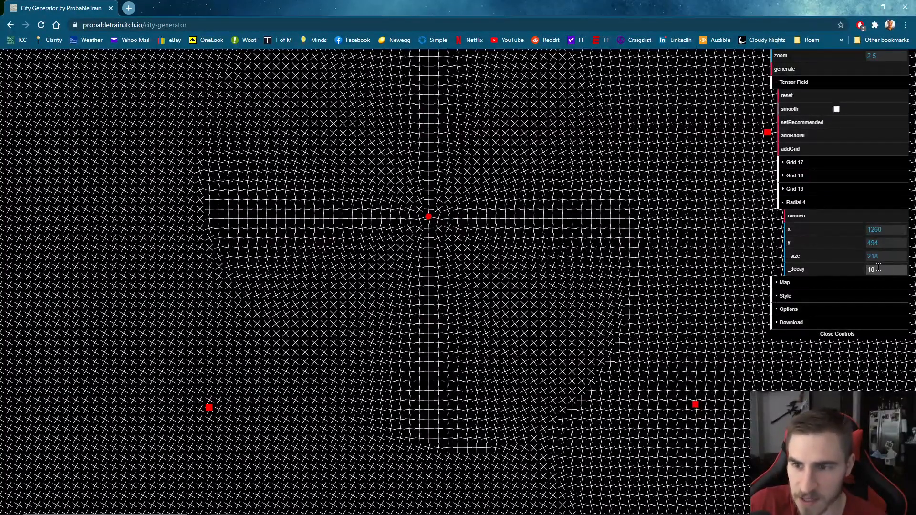
Try a decay of 35 on Radial 4, and return it to 10
{"action": "key", "text": "BackSpace"}
{"action": "key", "text": "BackSpace"}
{"action": "type", "text": "31"}
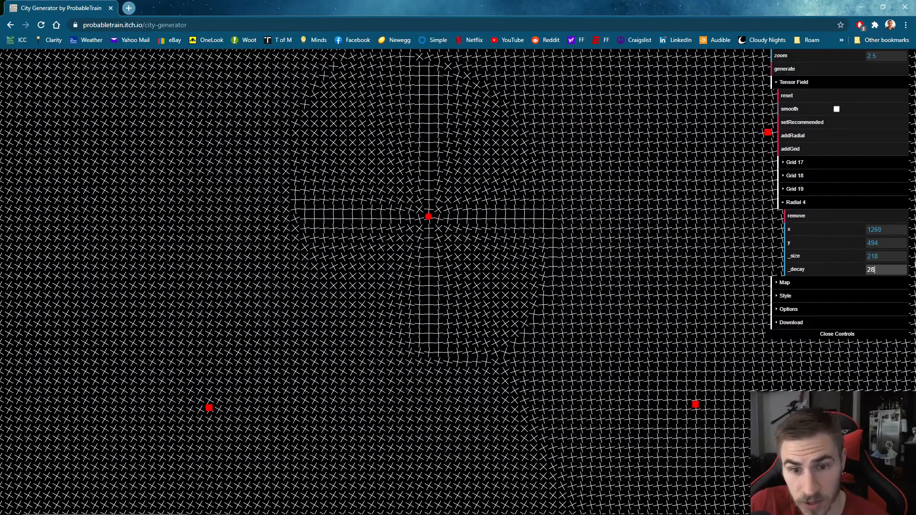
{"action": "key", "text": "BackSpace"}
{"action": "type", "text": "6"}
{"action": "key", "text": "BackSpace"}
{"action": "type", "text": "5"}
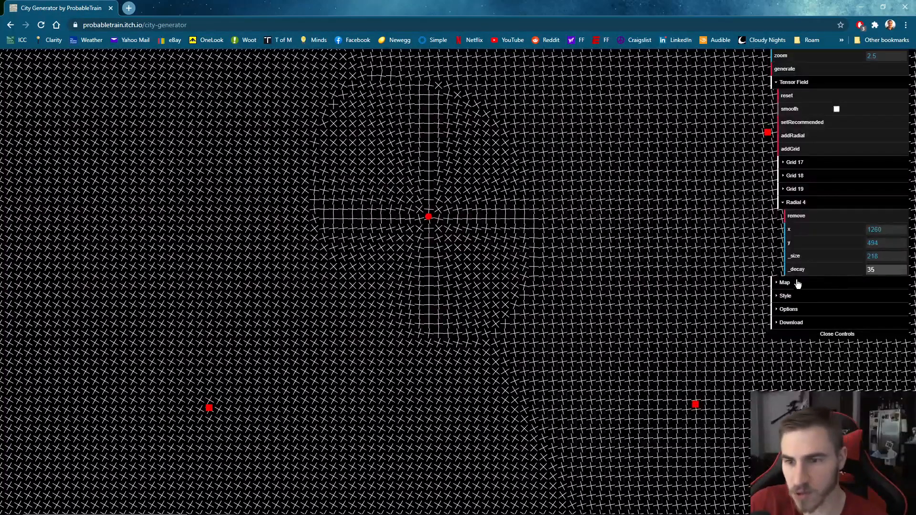
{"action": "left_click_drag", "start_coordinate": [873, 266], "coordinate": [793, 281]}
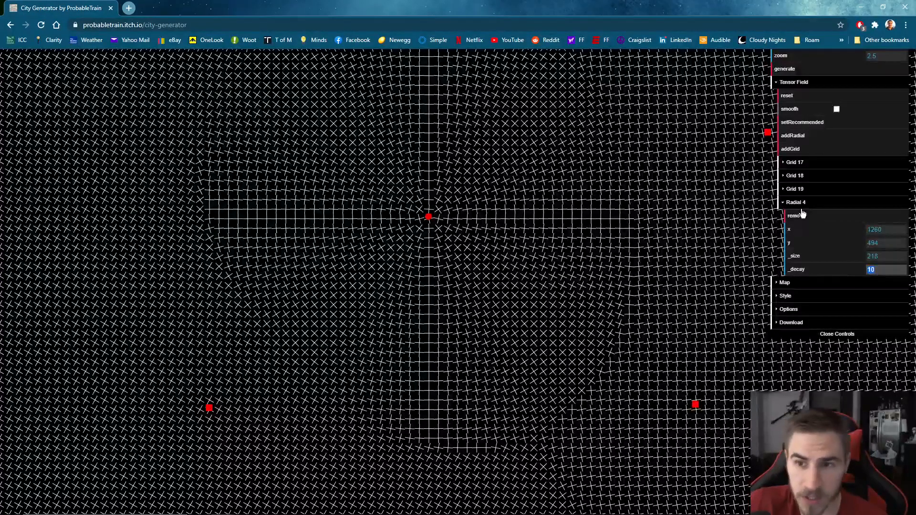
{"action": "left_click", "coordinate": [783, 205]}
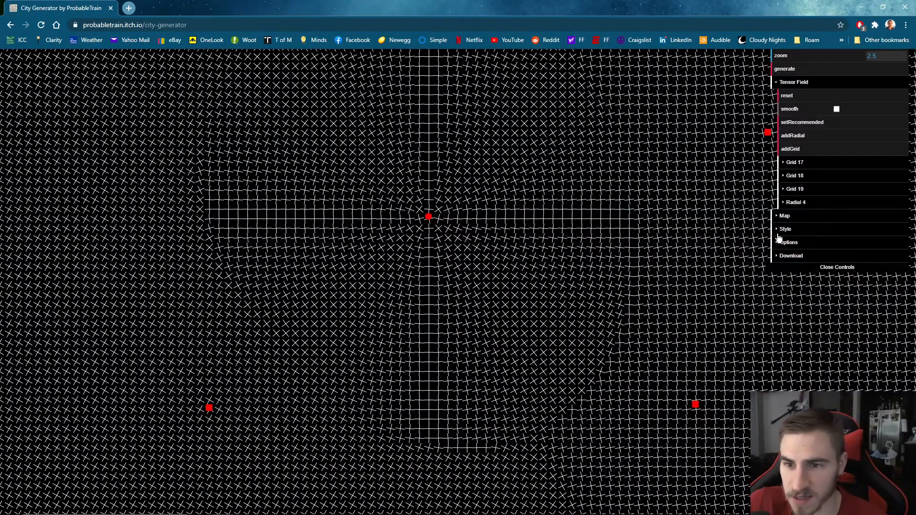
Open the Map settings and examine the coast parameters for water generation
{"action": "left_click", "coordinate": [778, 217]}
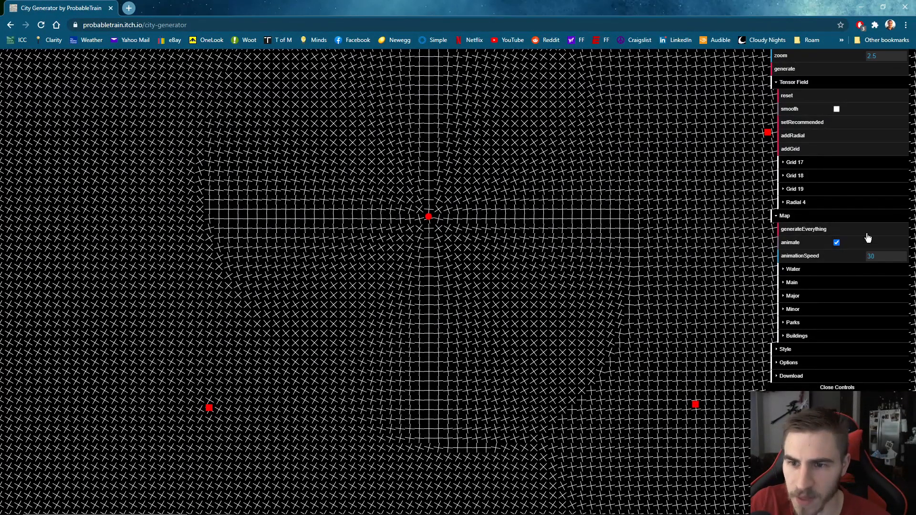
{"action": "left_click", "coordinate": [783, 270]}
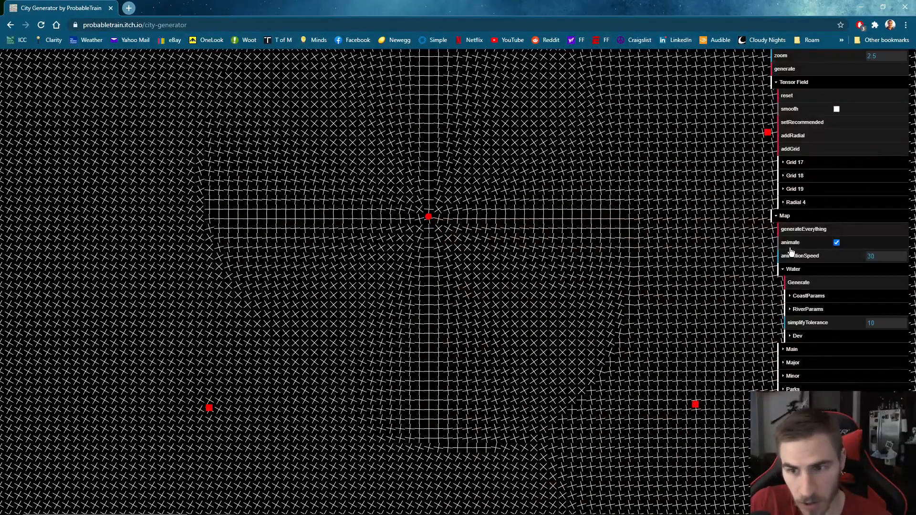
{"action": "left_click", "coordinate": [791, 298]}
{"action": "left_click", "coordinate": [791, 297]}
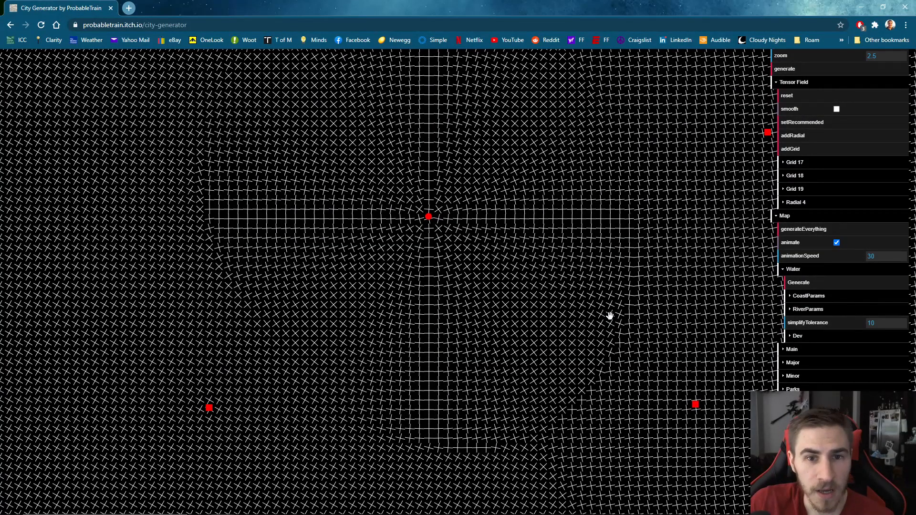
{"action": "left_click", "coordinate": [793, 296]}
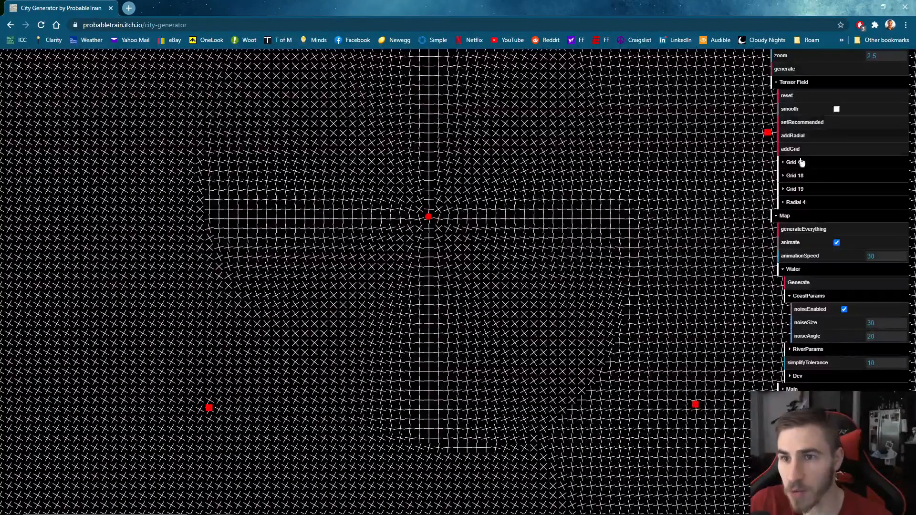
Generate the city from the adjusted tensor field, and examine its overall layout and the streets around the radial centre
{"action": "left_click", "coordinate": [783, 70]}
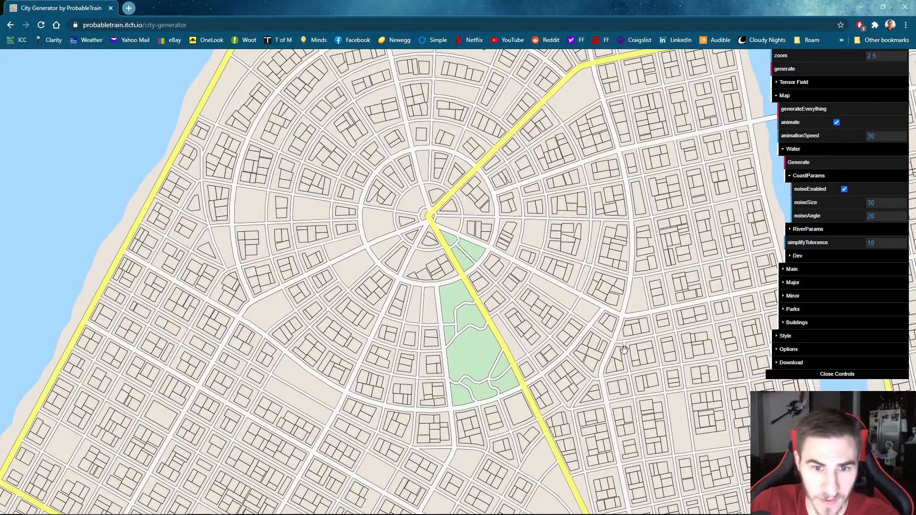
{"action": "scroll", "coordinate": [483, 288], "scroll_direction": "down", "scroll_amount": 4}
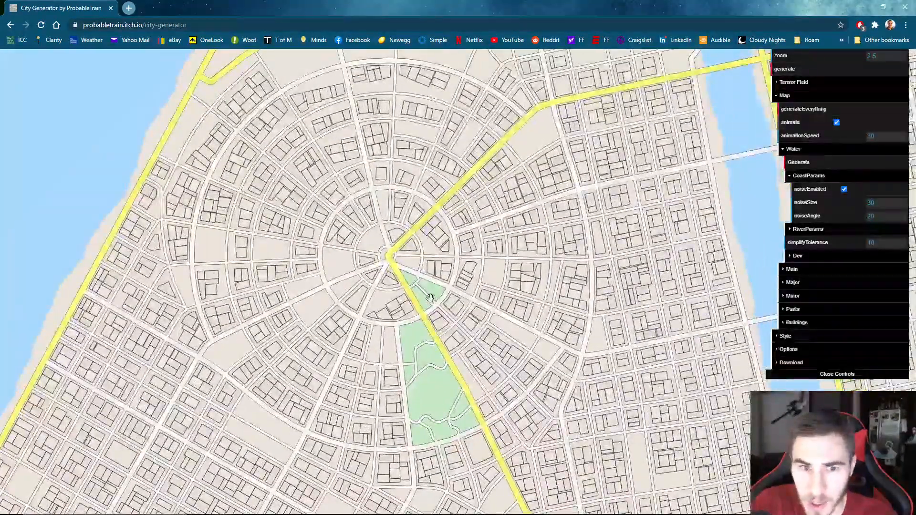
{"action": "scroll", "coordinate": [422, 259], "scroll_direction": "down", "scroll_amount": 3}
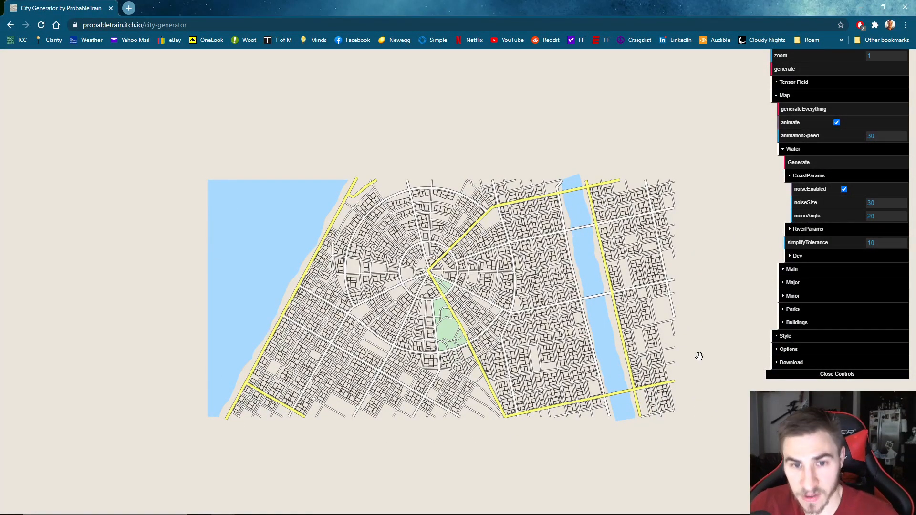
{"action": "scroll", "coordinate": [473, 328], "scroll_direction": "up", "scroll_amount": 3}
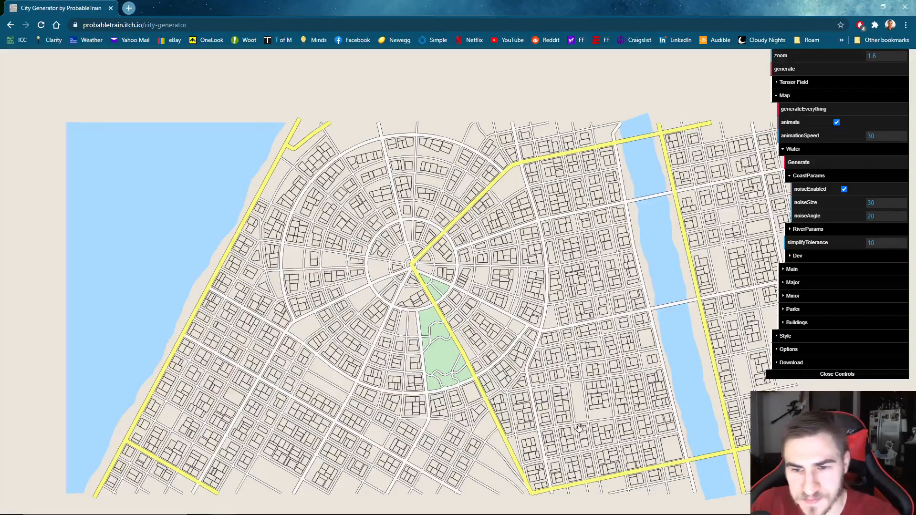
{"action": "left_click_drag", "start_coordinate": [566, 414], "coordinate": [519, 381]}
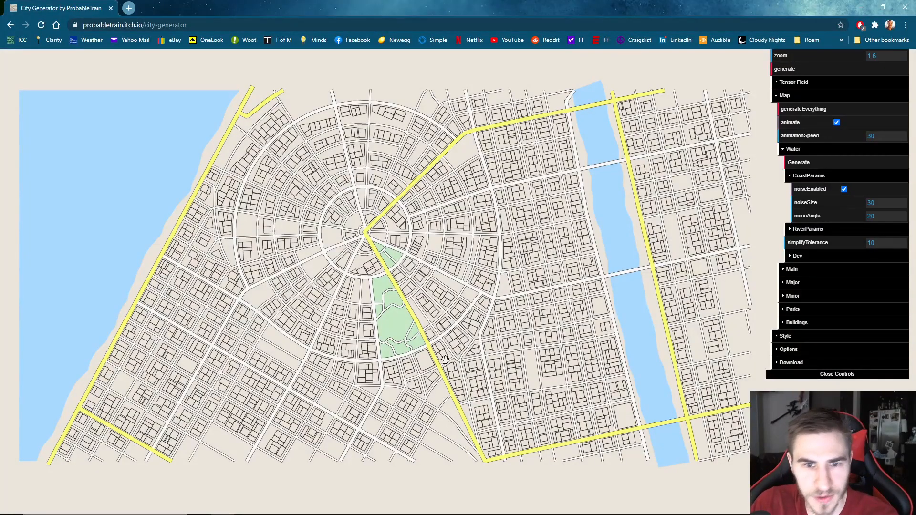
{"action": "scroll", "coordinate": [466, 273], "scroll_direction": "up", "scroll_amount": 5}
{"action": "scroll", "coordinate": [324, 244], "scroll_direction": "down", "scroll_amount": 8}
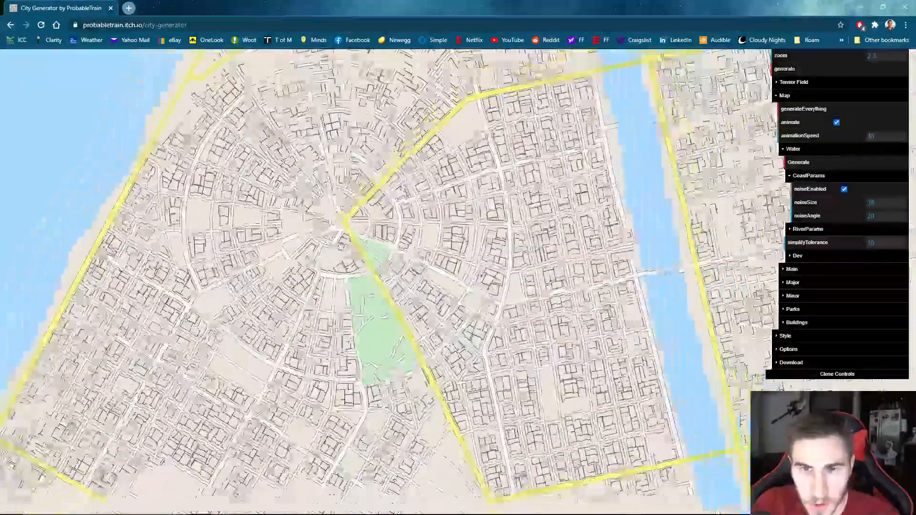
{"action": "left_click_drag", "start_coordinate": [323, 244], "coordinate": [365, 258]}
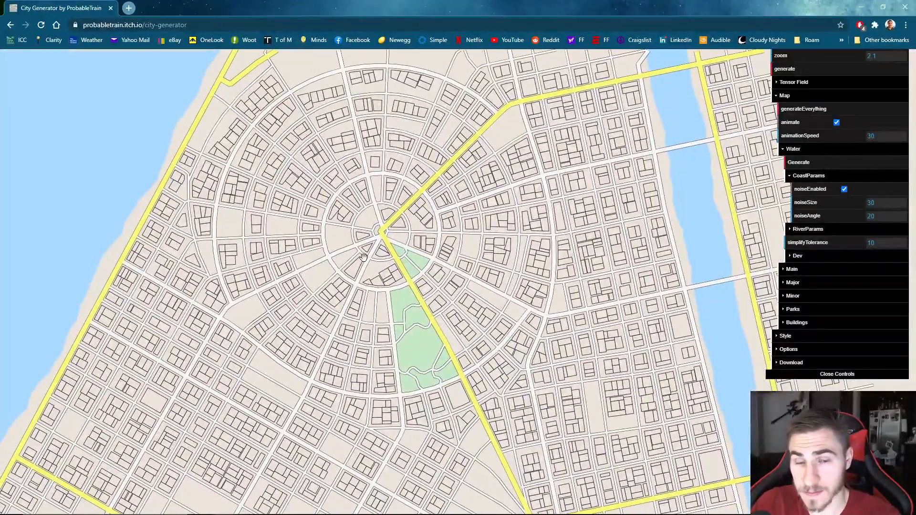
Generate another random city
{"action": "left_click", "coordinate": [797, 72]}
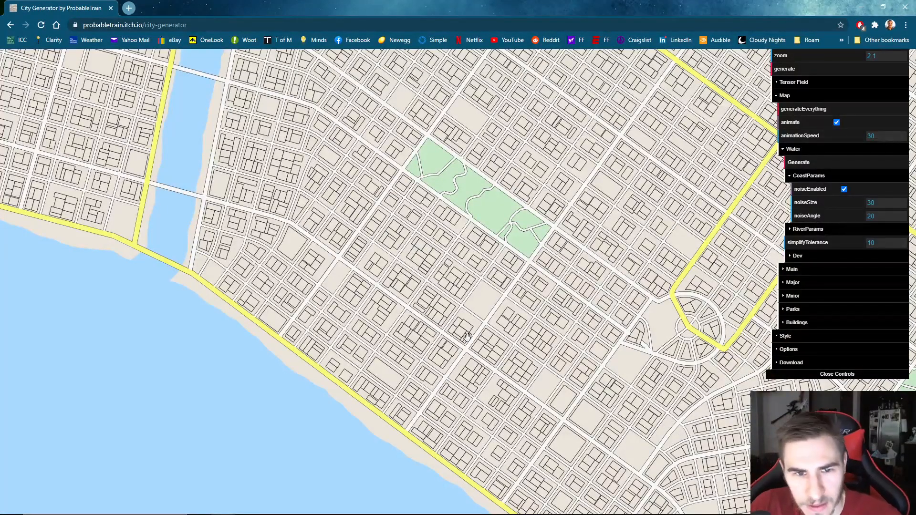
Generate two more random cities and compare their coastlines and rivers
{"action": "left_click", "coordinate": [787, 70]}
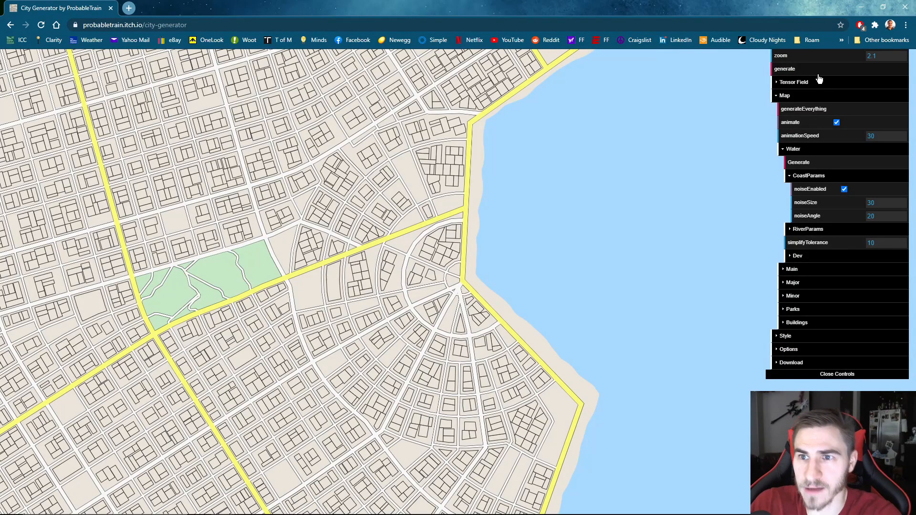
{"action": "left_click", "coordinate": [803, 70]}
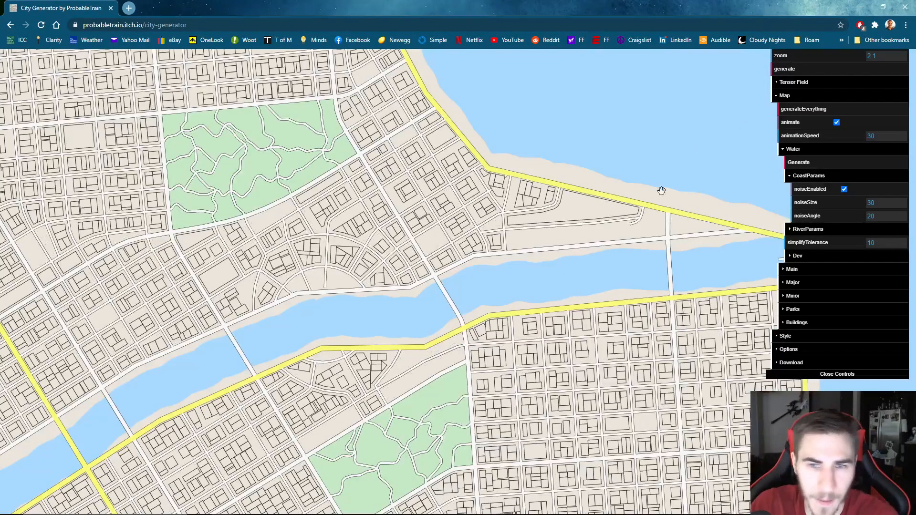
Move the tensor field's radial onto the narrow strip of land between the coast and the river, at x 1533, y 485
{"action": "left_click", "coordinate": [779, 83]}
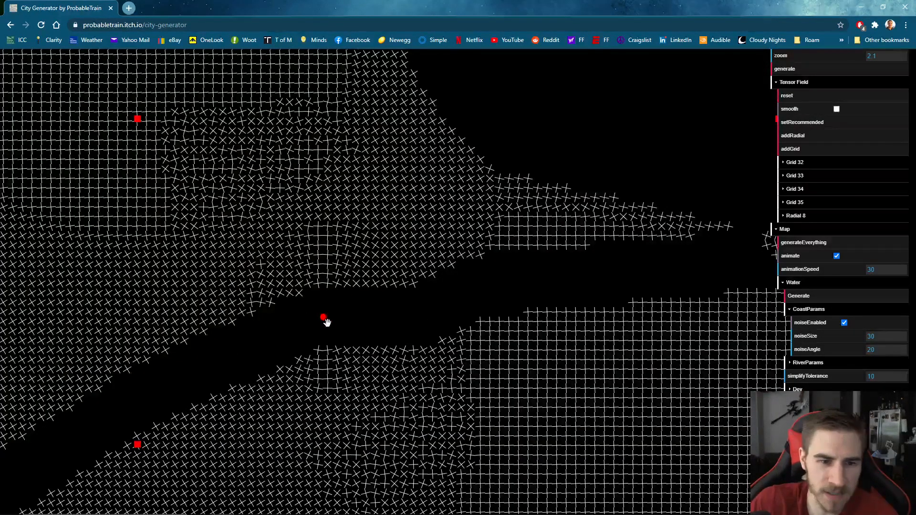
{"action": "left_click_drag", "start_coordinate": [325, 320], "coordinate": [651, 224]}
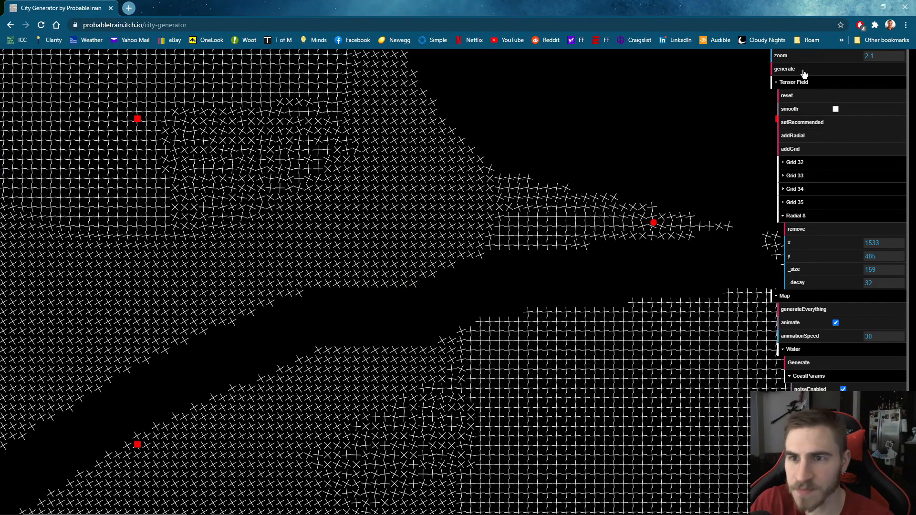
{"action": "left_click", "coordinate": [776, 83]}
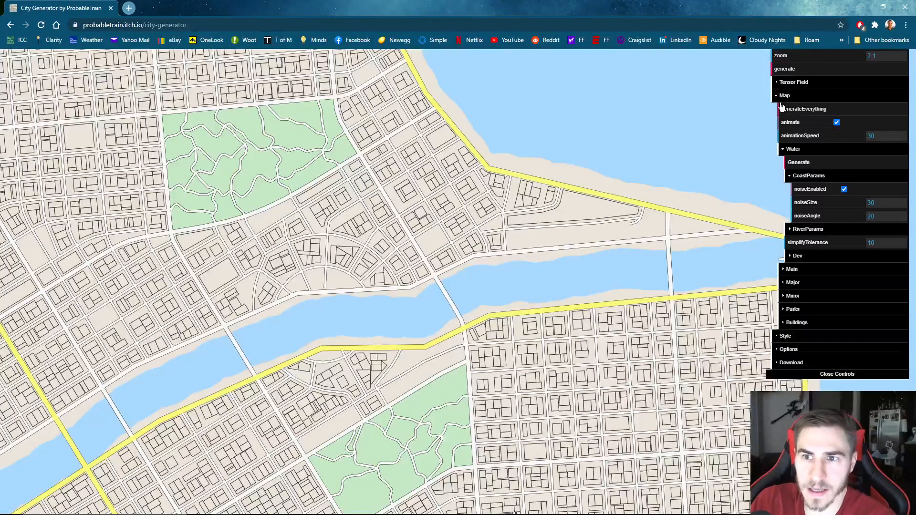
{"action": "left_click", "coordinate": [777, 83]}
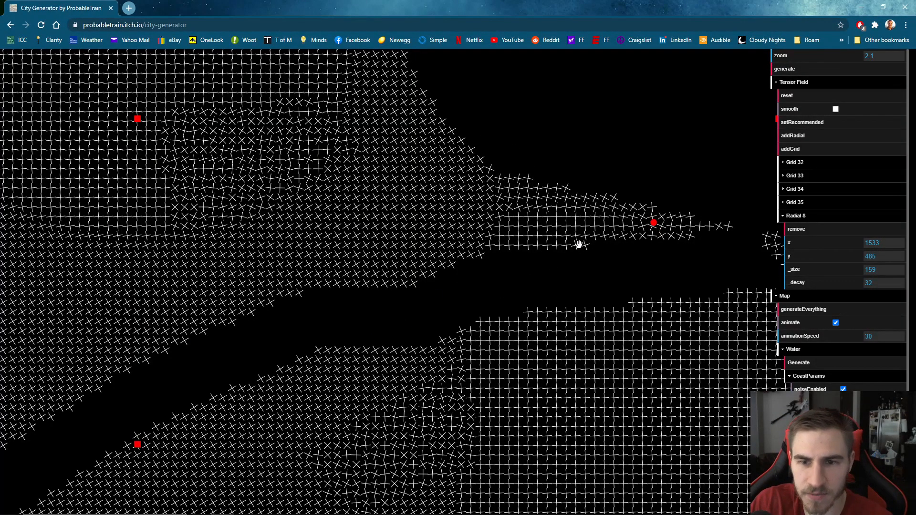
{"action": "mouse_move", "coordinate": [655, 220]}
{"action": "left_mouse_down"}
{"action": "mouse_move", "coordinate": [624, 241]}
{"action": "mouse_move", "coordinate": [665, 217]}
{"action": "mouse_move", "coordinate": [454, 288]}
{"action": "mouse_move", "coordinate": [645, 219]}
{"action": "mouse_move", "coordinate": [635, 231]}
{"action": "mouse_move", "coordinate": [652, 227]}
{"action": "left_mouse_up"}
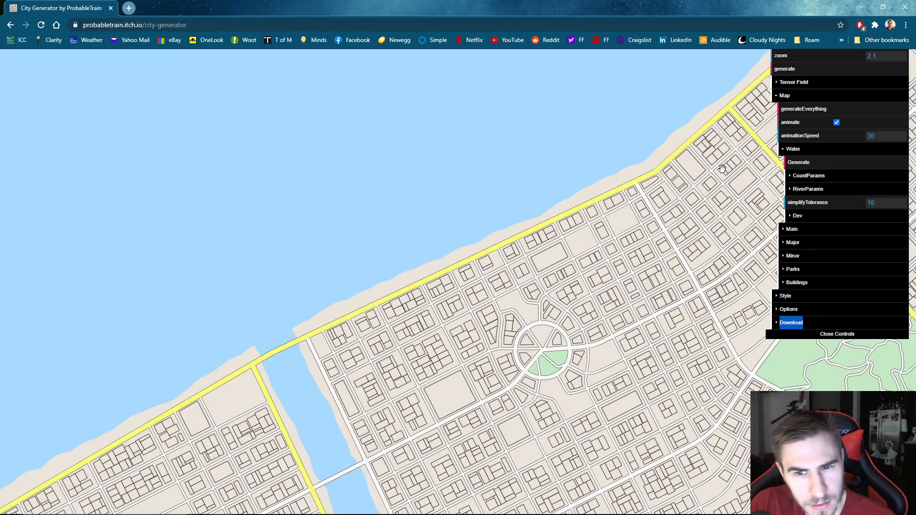
Move the new city's radial towards the coast, to x 1567, y 493, and generate a city
{"action": "left_click", "coordinate": [783, 83]}
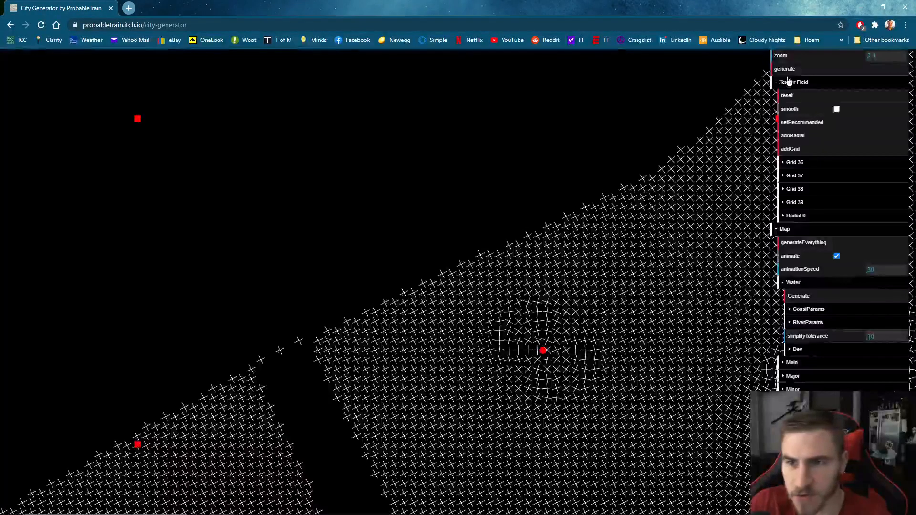
{"action": "left_click_drag", "start_coordinate": [544, 350], "coordinate": [688, 232]}
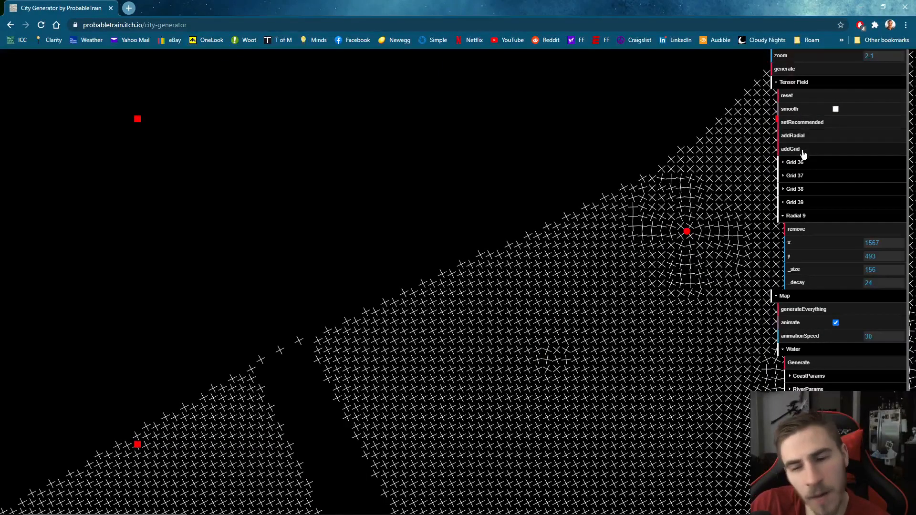
{"action": "left_click", "coordinate": [783, 76]}
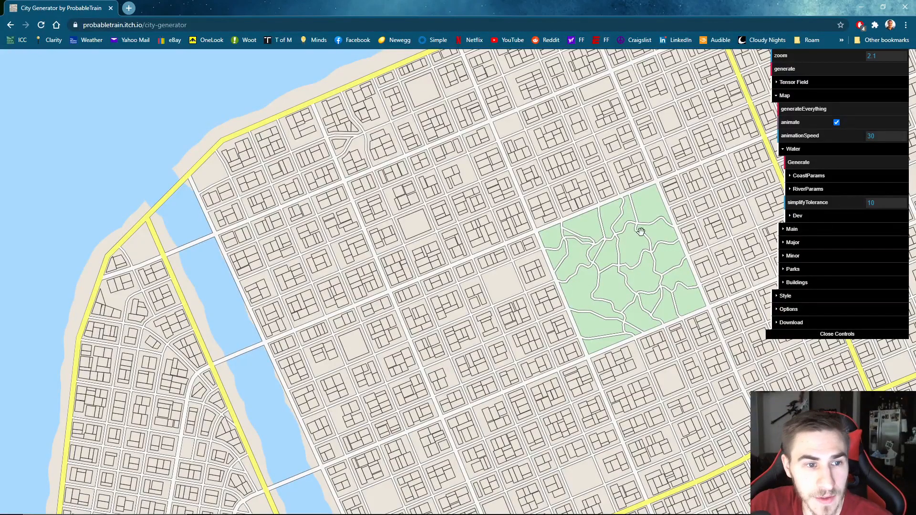
Generate another random city, and try the water without coast noise
{"action": "left_click", "coordinate": [787, 69]}
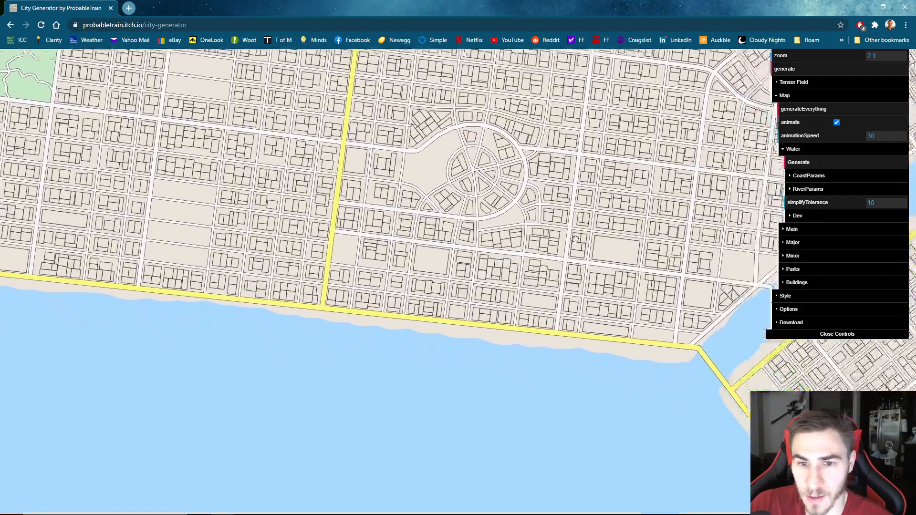
{"action": "left_click_drag", "start_coordinate": [576, 239], "coordinate": [555, 265]}
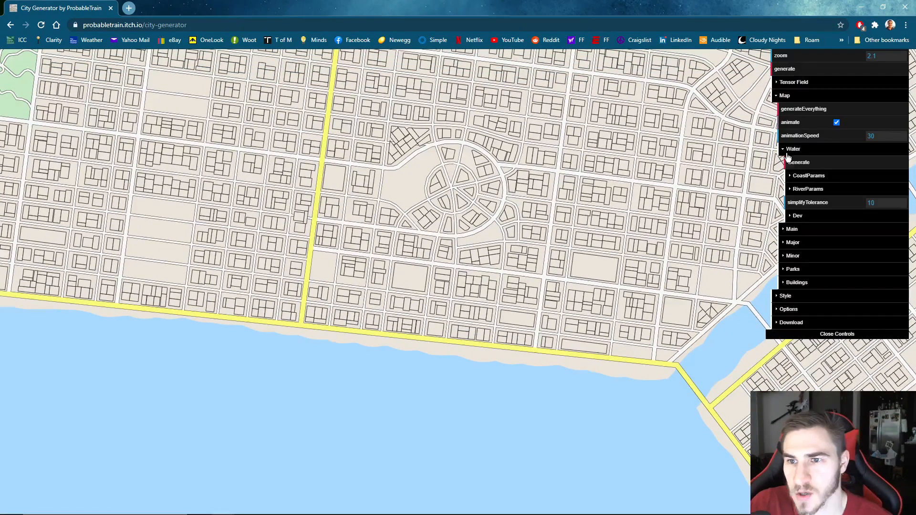
{"action": "left_click", "coordinate": [794, 177]}
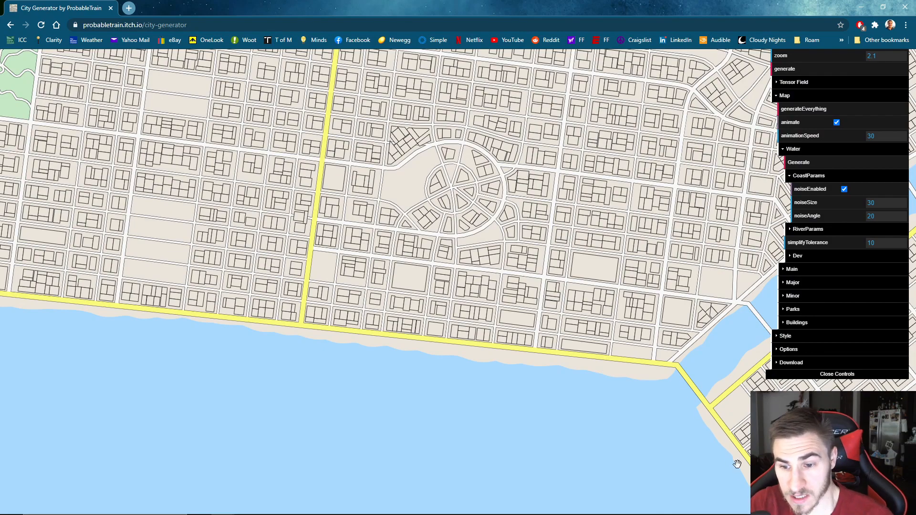
{"action": "left_click", "coordinate": [844, 189]}
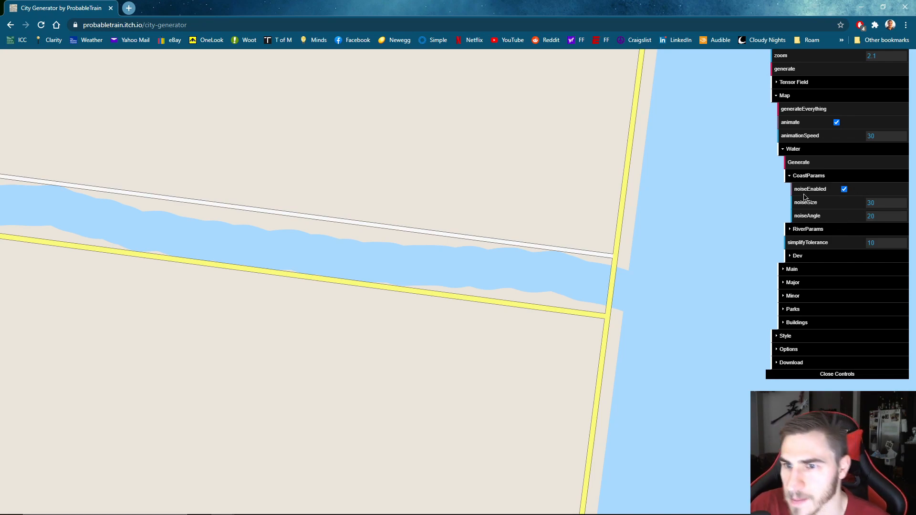
Open the water's river parameters and Dev parameters, and examine the available values
{"action": "left_click", "coordinate": [796, 177]}
{"action": "left_click", "coordinate": [793, 190]}
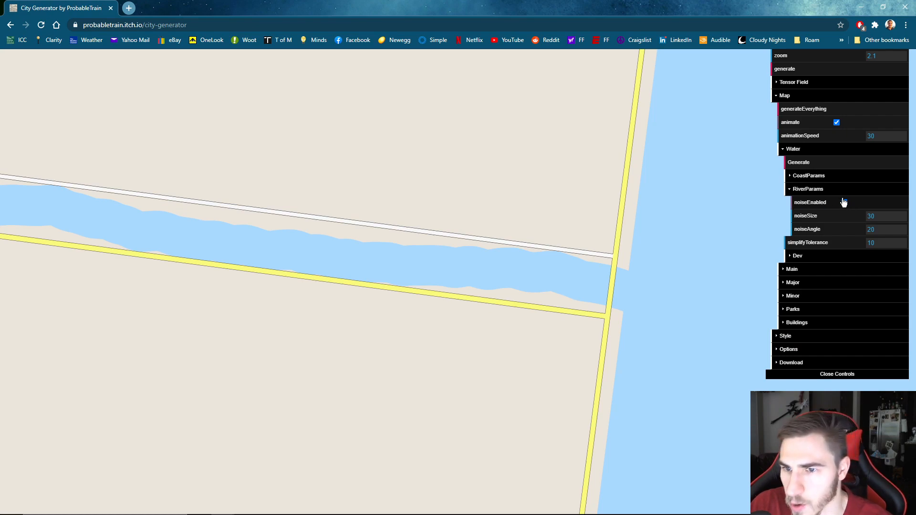
{"action": "left_click", "coordinate": [791, 257]}
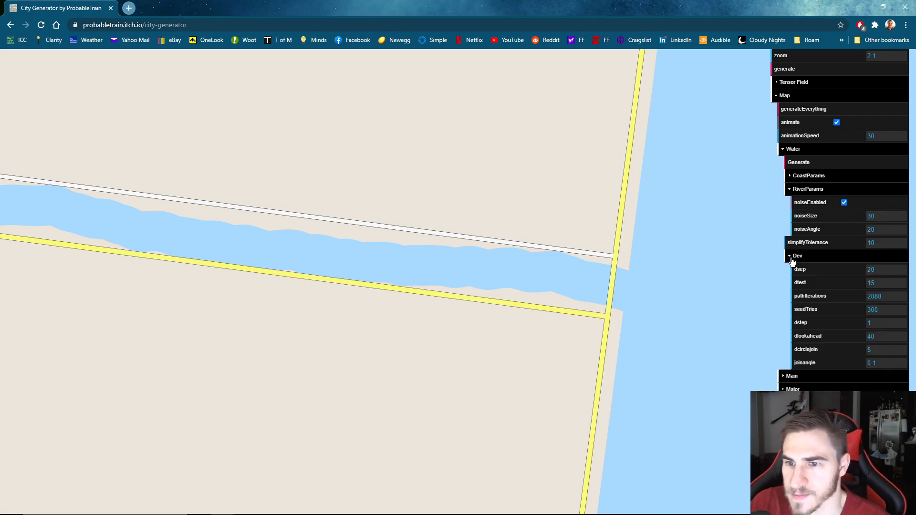
{"action": "left_click", "coordinate": [797, 190]}
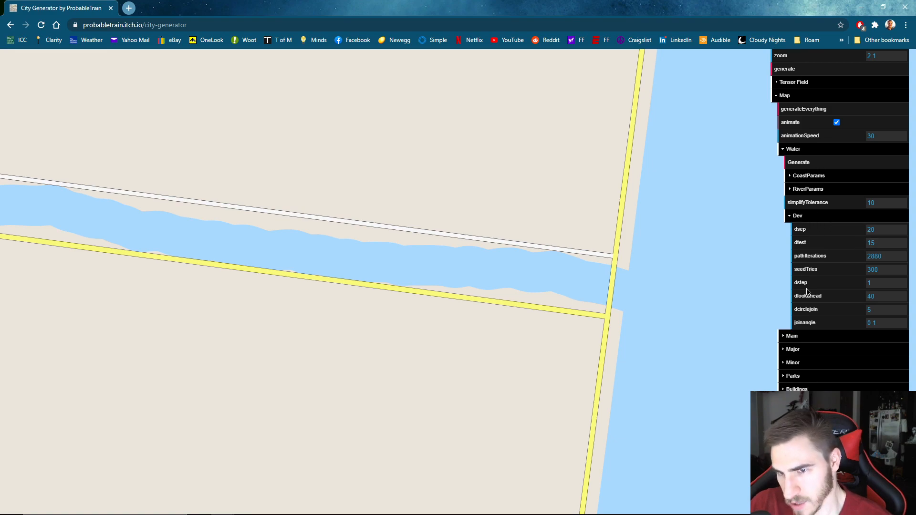
Set the water's seedTries to 270, and collapse the Water settings
{"action": "left_click_drag", "start_coordinate": [882, 272], "coordinate": [865, 273]}
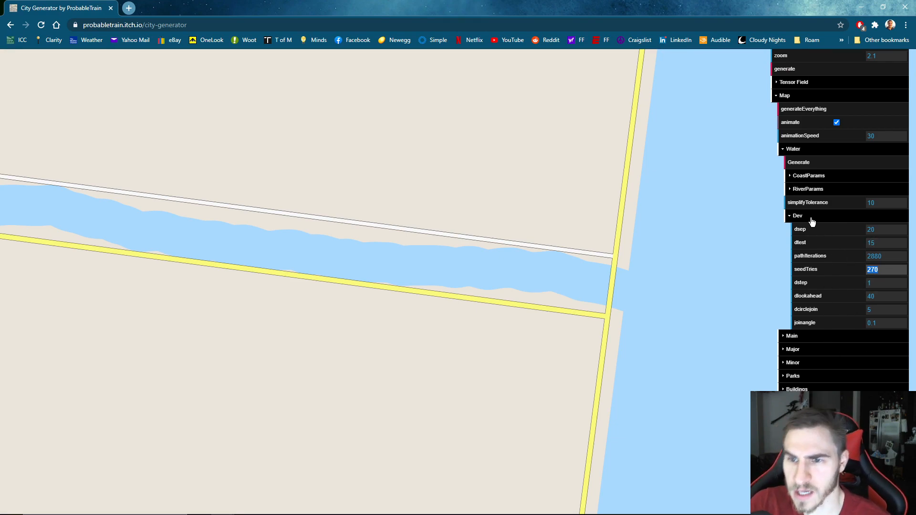
{"action": "left_click", "coordinate": [791, 217]}
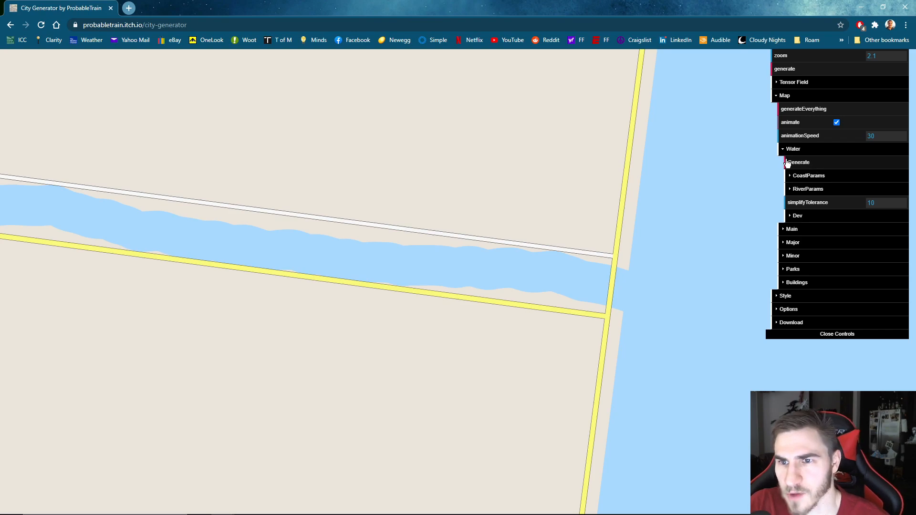
{"action": "left_click", "coordinate": [793, 177]}
{"action": "left_click", "coordinate": [792, 150]}
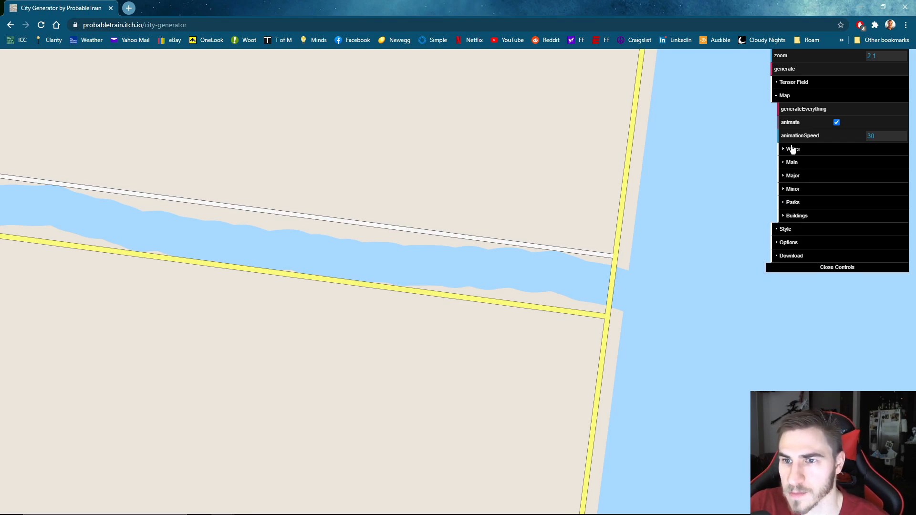
Generate two random cities with the changed water settings, and look over their layout
{"action": "left_click", "coordinate": [791, 71]}
{"action": "left_click_drag", "start_coordinate": [549, 417], "coordinate": [587, 284]}
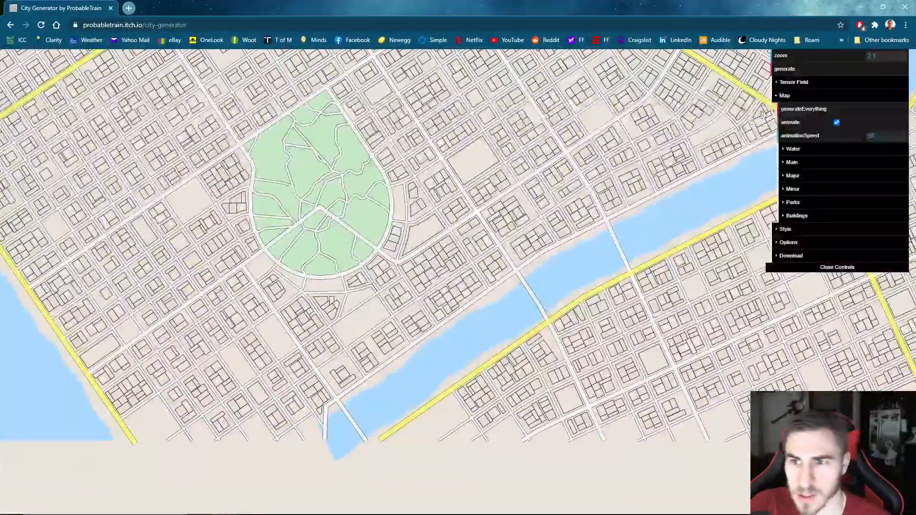
{"action": "left_click", "coordinate": [785, 70]}
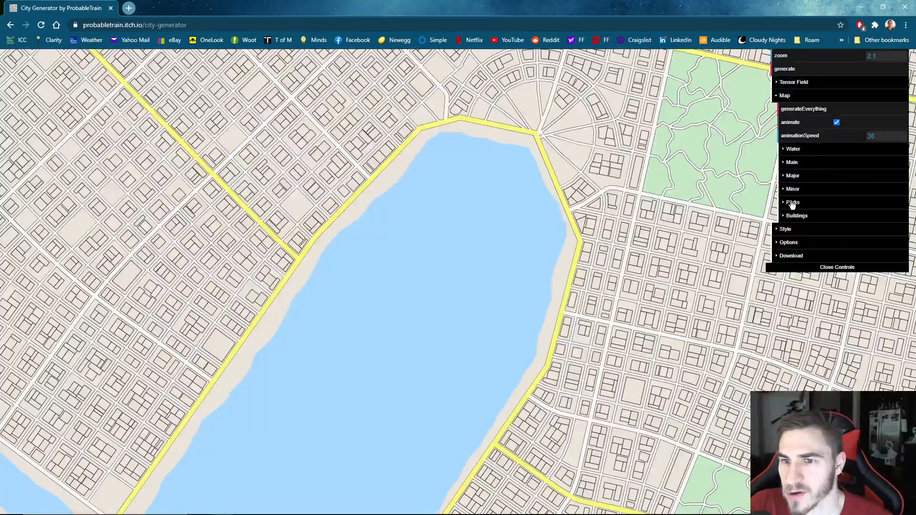
Examine the Major road parameters, including their Dev values
{"action": "left_click", "coordinate": [785, 177]}
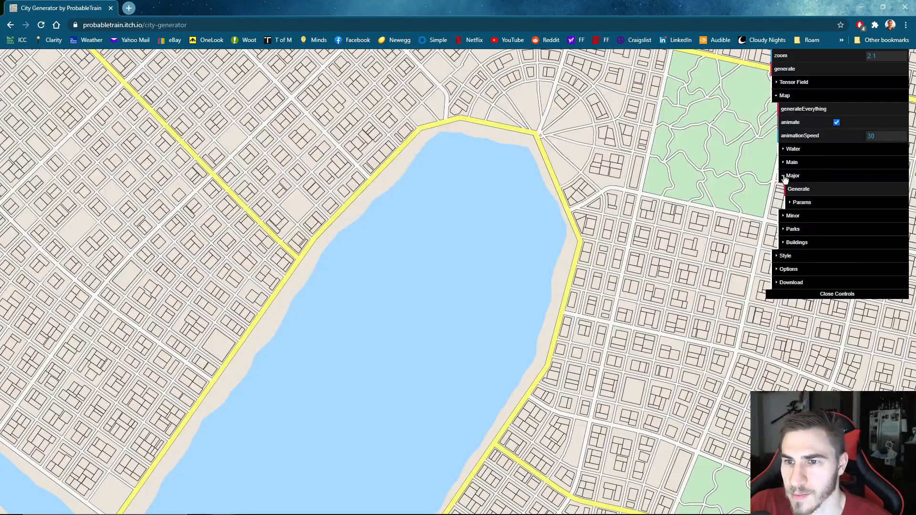
{"action": "left_click", "coordinate": [791, 202]}
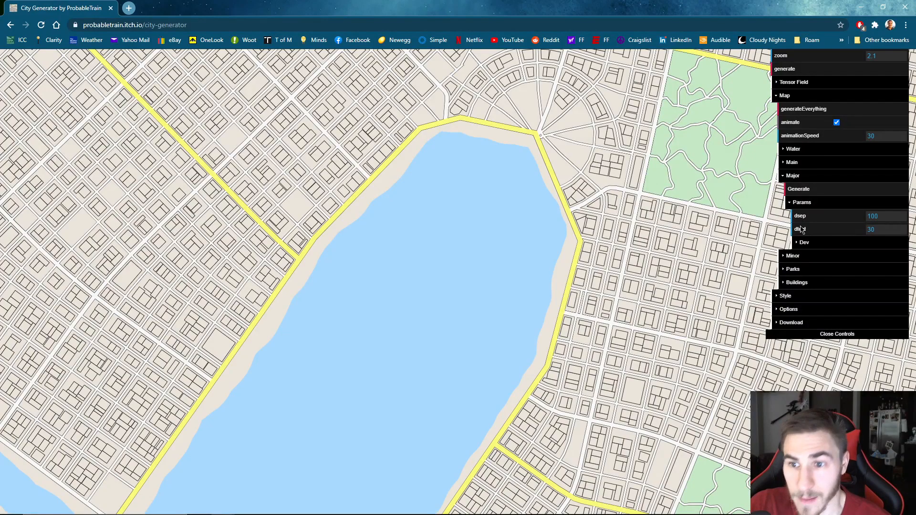
{"action": "left_click", "coordinate": [798, 243]}
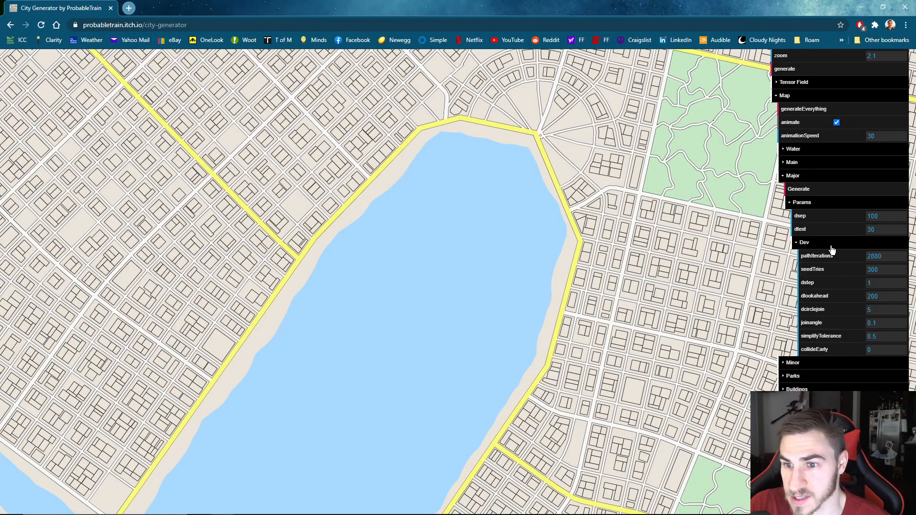
{"action": "left_click", "coordinate": [788, 176]}
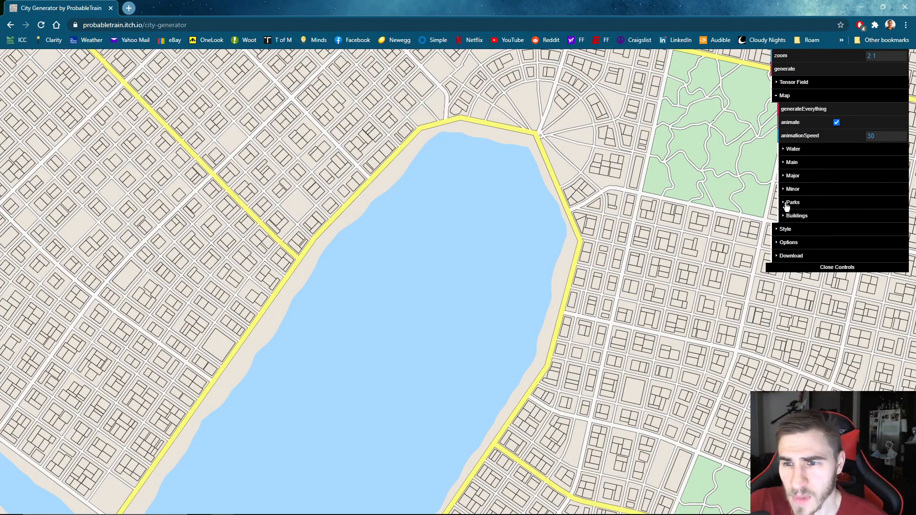
Set numBigParks to 5.2 and numSmallParks to 7, and generate a city with these park settings
{"action": "left_click", "coordinate": [785, 68]}
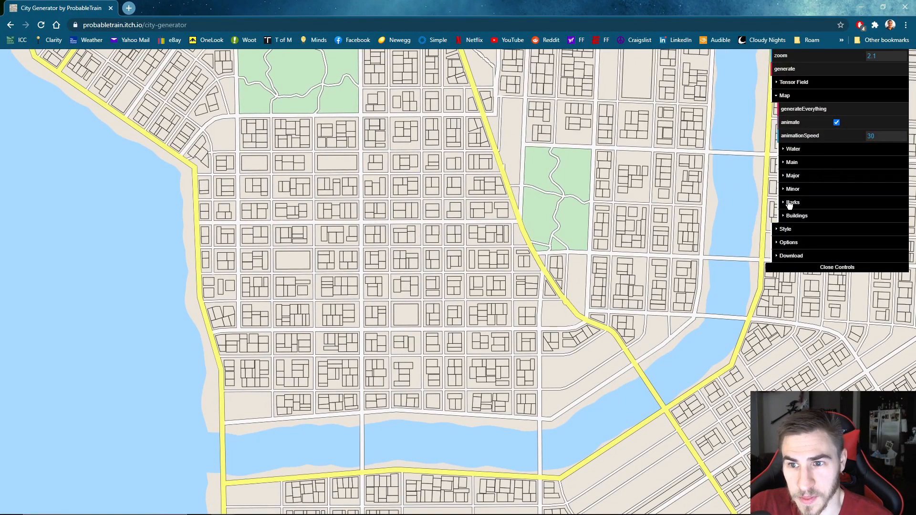
{"action": "left_click", "coordinate": [790, 203]}
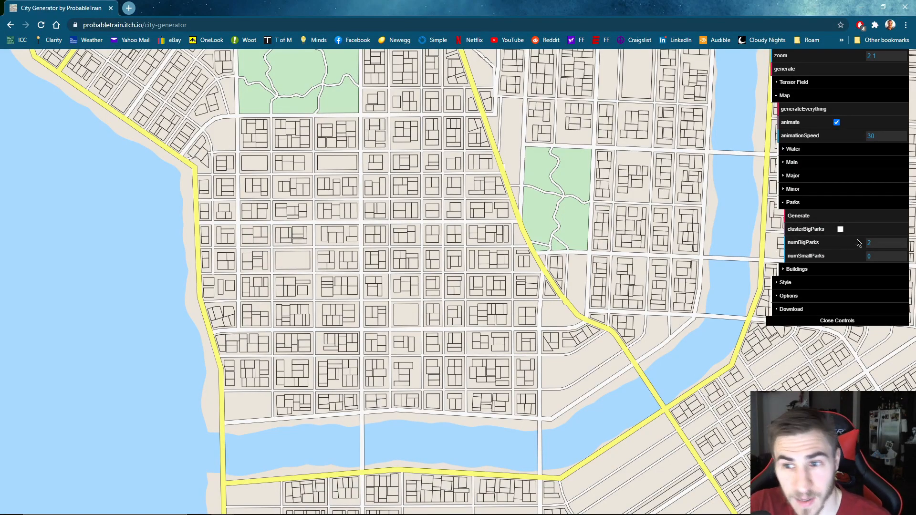
{"action": "left_click", "coordinate": [887, 243]}
{"action": "type", "text": ".3"}
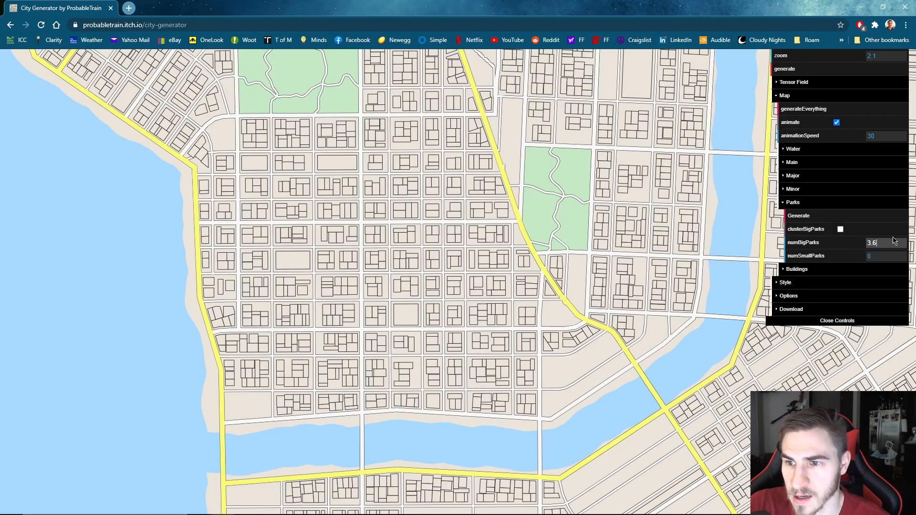
{"action": "mouse_move", "coordinate": [885, 244]}
{"action": "left_mouse_down"}
{"action": "mouse_move", "coordinate": [893, 237]}
{"action": "mouse_move", "coordinate": [892, 256]}
{"action": "left_mouse_up"}
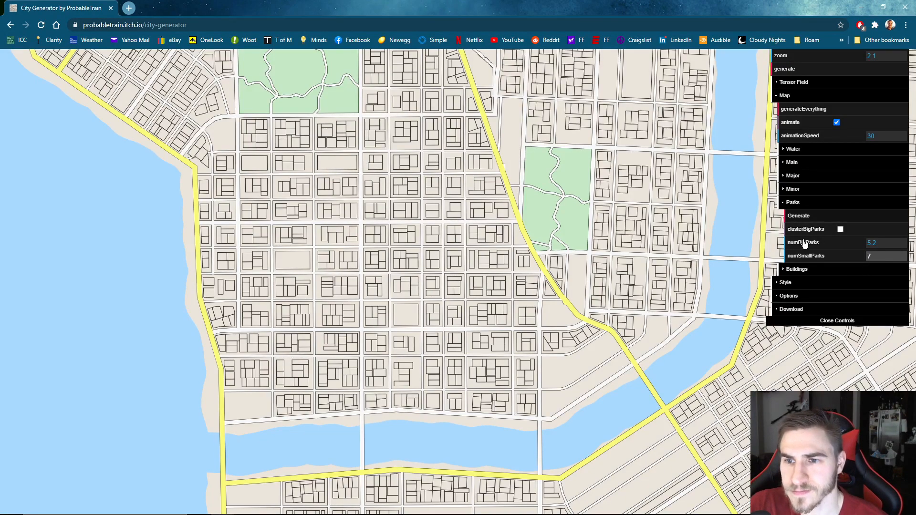
{"action": "left_click", "coordinate": [805, 70]}
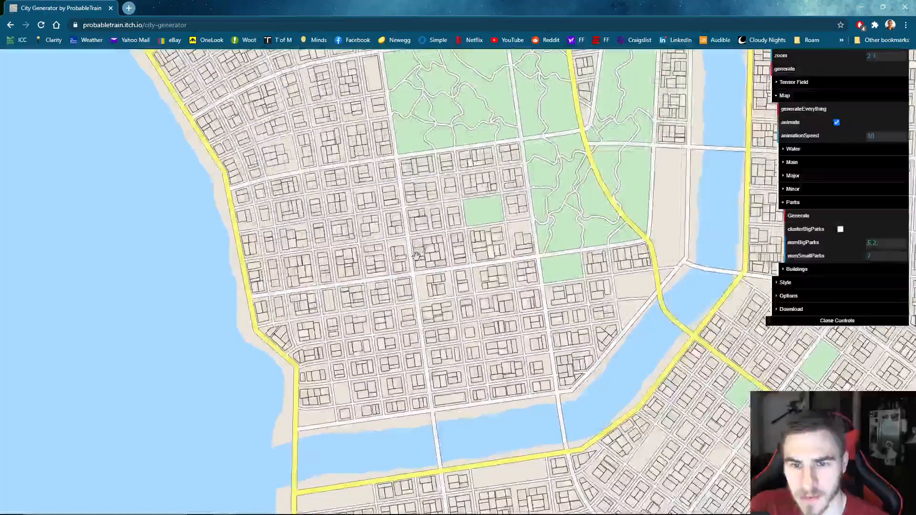
Examine the whole generated city and the distribution of its big and small parks
{"action": "scroll", "coordinate": [416, 255], "scroll_direction": "down", "scroll_amount": 4}
{"action": "left_click_drag", "start_coordinate": [416, 255], "coordinate": [290, 280]}
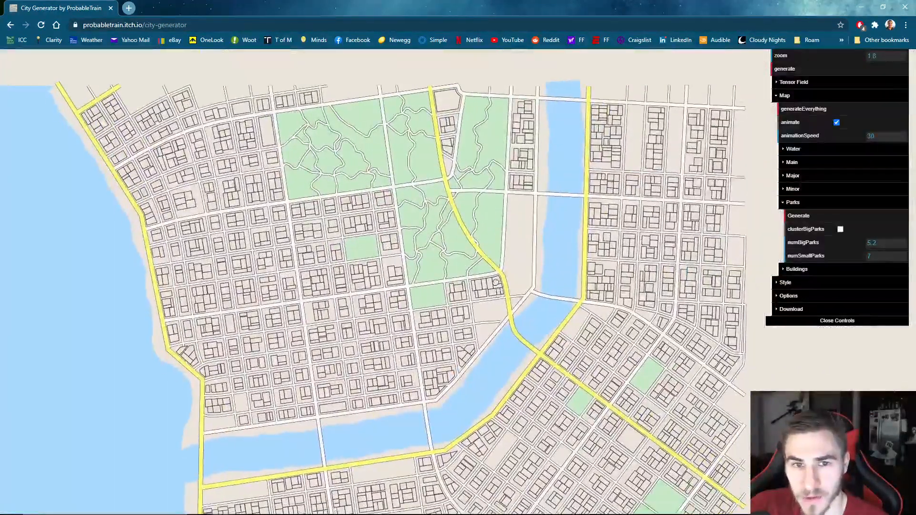
{"action": "left_click_drag", "start_coordinate": [467, 228], "coordinate": [463, 151]}
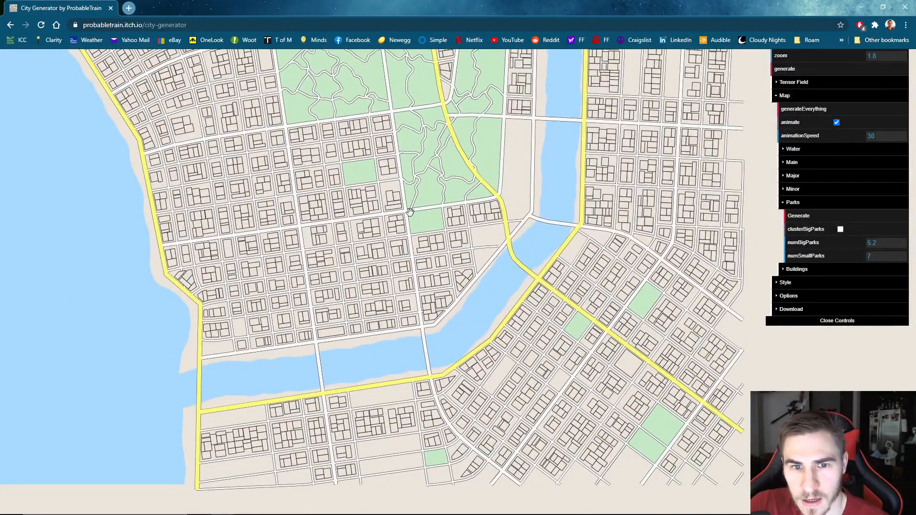
{"action": "left_click_drag", "start_coordinate": [664, 210], "coordinate": [679, 220]}
{"action": "scroll", "coordinate": [454, 378], "scroll_direction": "down", "scroll_amount": 10}
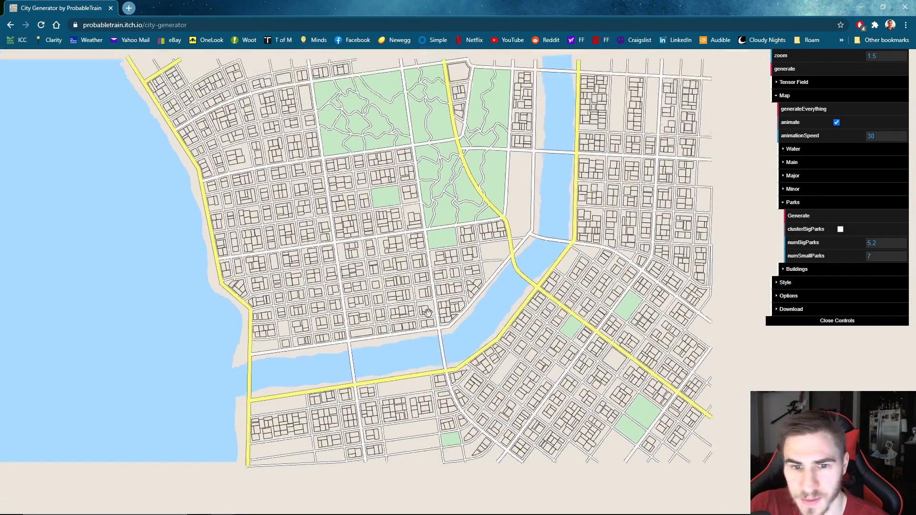
{"action": "left_click_drag", "start_coordinate": [400, 264], "coordinate": [448, 291]}
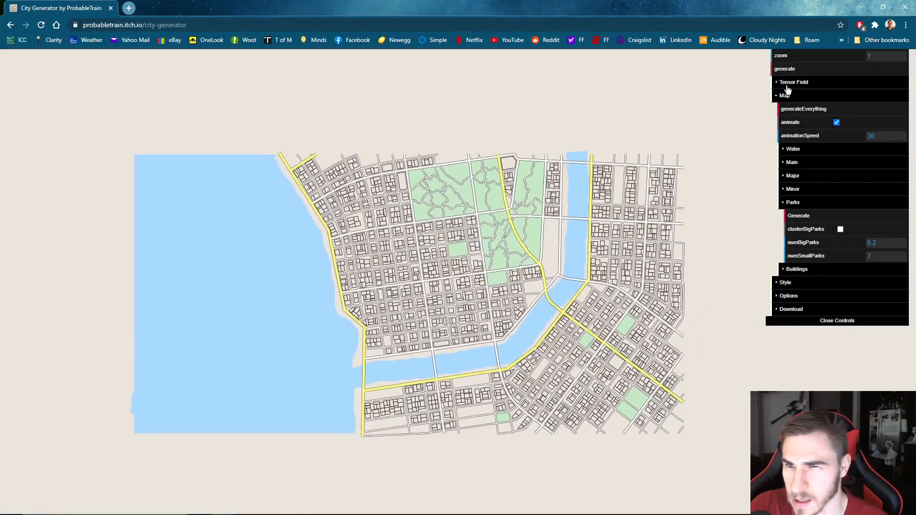
Generate another city with the current park settings, and look over where its parks are placed
{"action": "left_click", "coordinate": [785, 70]}
{"action": "scroll", "coordinate": [343, 234], "scroll_direction": "down", "scroll_amount": 1}
{"action": "left_click_drag", "start_coordinate": [591, 269], "coordinate": [447, 262]}
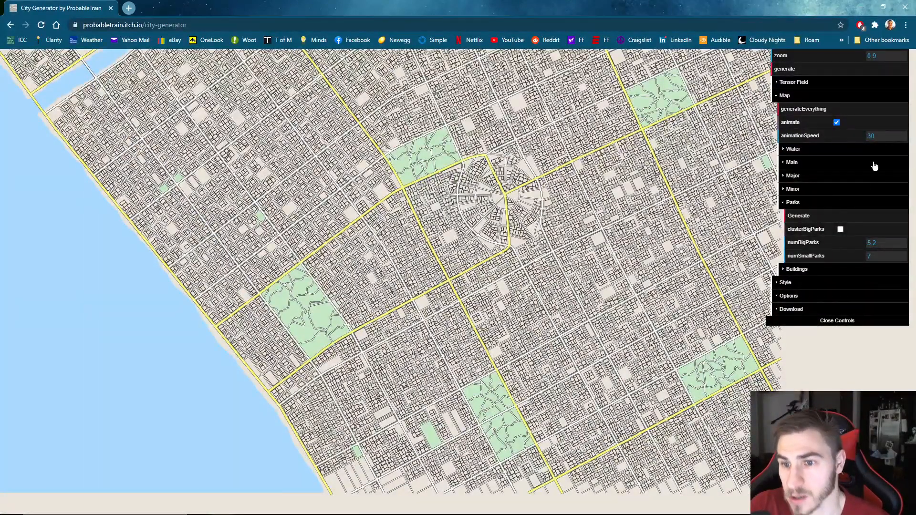
Enable clusterBigParks, generate a city with it, and look over the grouping of the big parks
{"action": "left_click", "coordinate": [841, 230]}
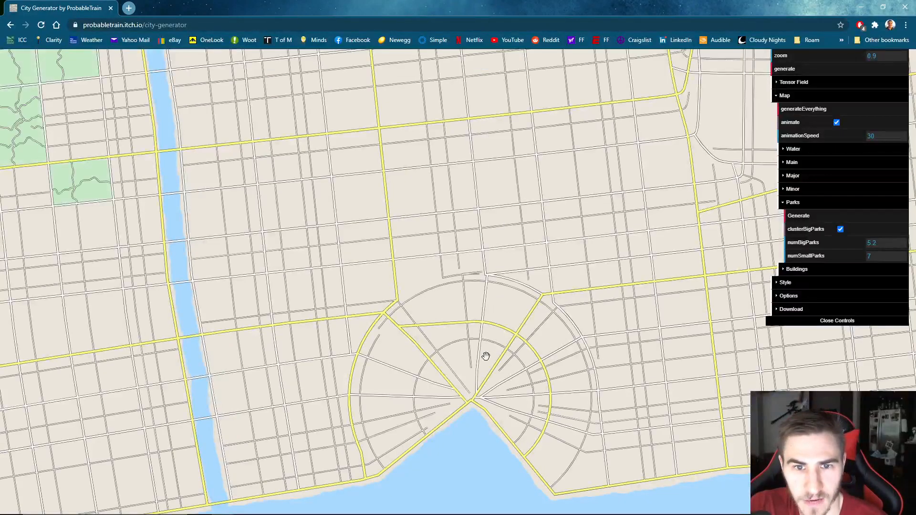
{"action": "scroll", "coordinate": [489, 382], "scroll_direction": "down", "scroll_amount": 8}
{"action": "scroll", "coordinate": [489, 397], "scroll_direction": "down", "scroll_amount": 2}
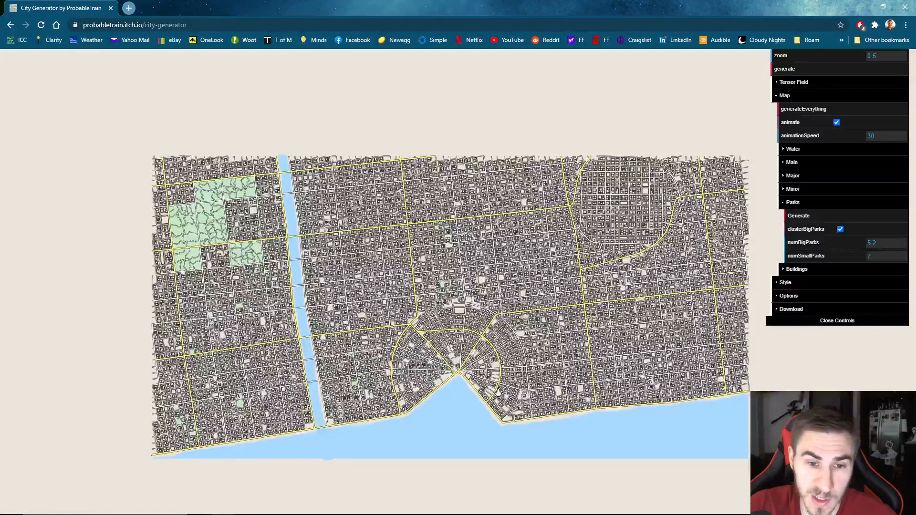
{"action": "scroll", "coordinate": [463, 305], "scroll_direction": "up", "scroll_amount": 2}
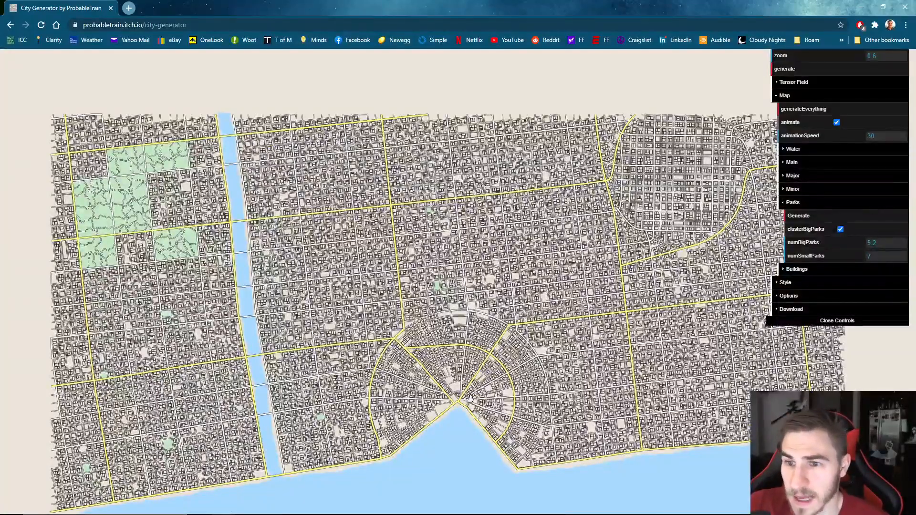
{"action": "scroll", "coordinate": [444, 300], "scroll_direction": "up", "scroll_amount": 3}
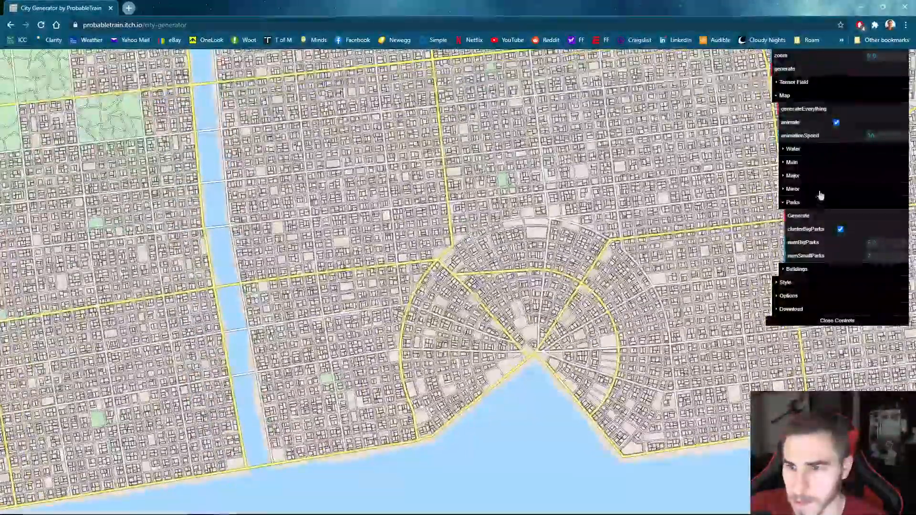
Show the Buildings settings in place of the Parks settings, and regenerate the city's buildings
{"action": "left_click", "coordinate": [866, 202]}
{"action": "left_click", "coordinate": [792, 216]}
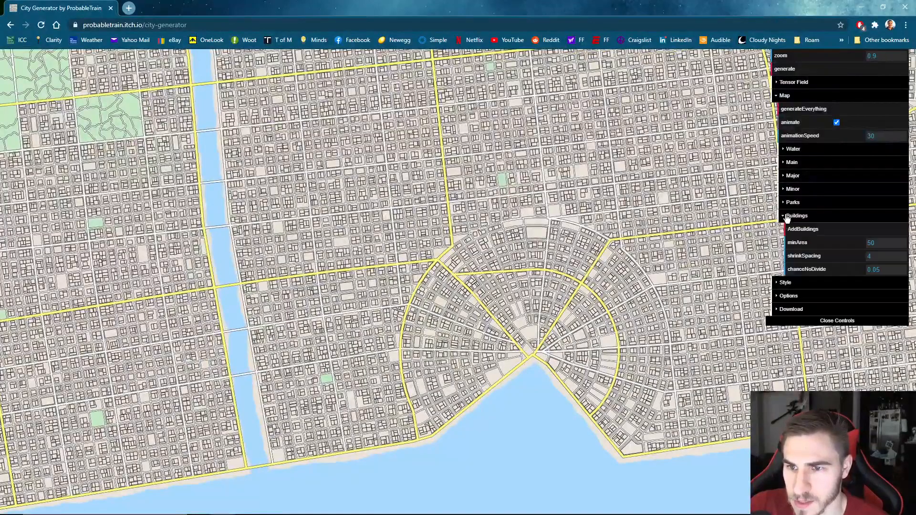
{"action": "left_click", "coordinate": [855, 229]}
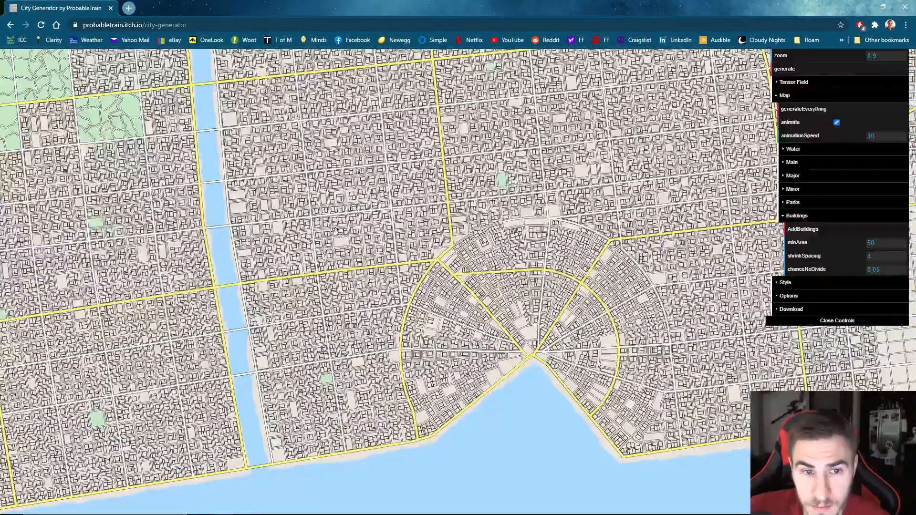
Set the buildings' minArea to 96, regenerate the buildings, and inspect the blocks up close near the river
{"action": "double_click", "coordinate": [873, 245]}
{"action": "type", "text": "80"}
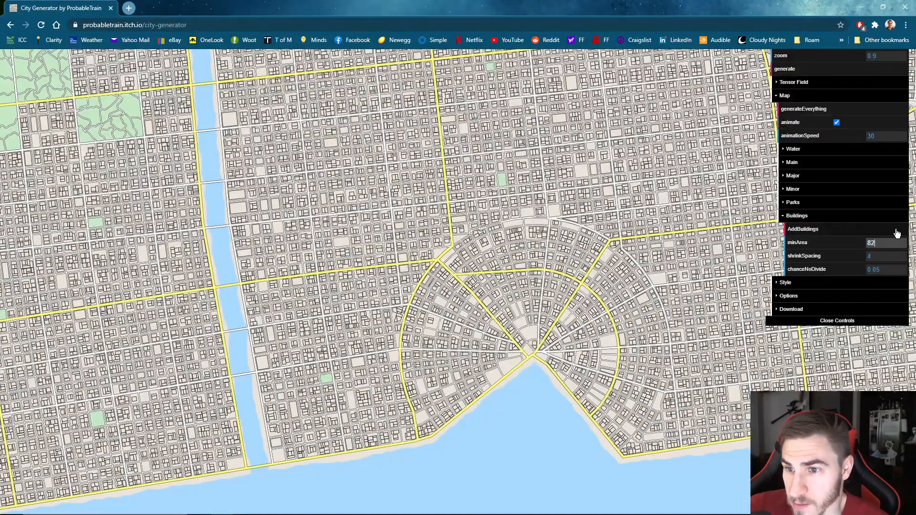
{"action": "left_click", "coordinate": [818, 230]}
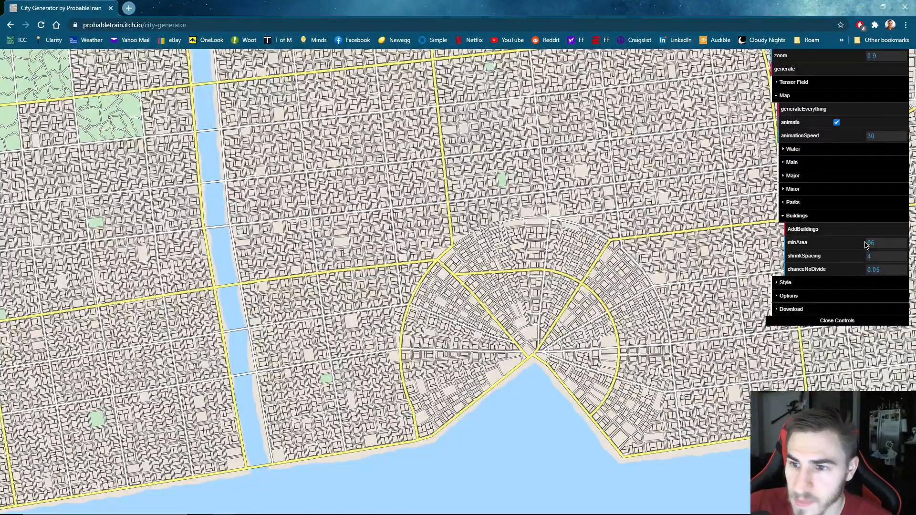
{"action": "scroll", "coordinate": [408, 404], "scroll_direction": "up", "scroll_amount": 5}
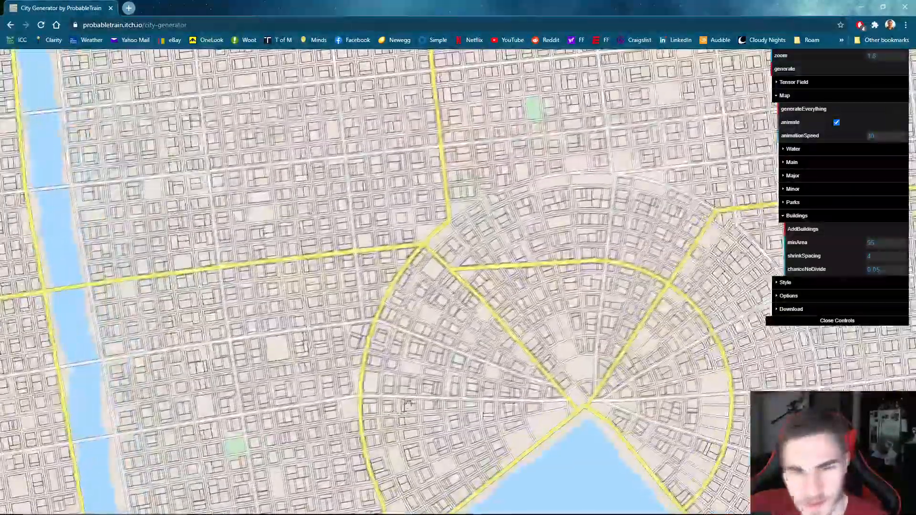
{"action": "left_click_drag", "start_coordinate": [408, 403], "coordinate": [476, 334]}
{"action": "scroll", "coordinate": [472, 336], "scroll_direction": "up", "scroll_amount": 3}
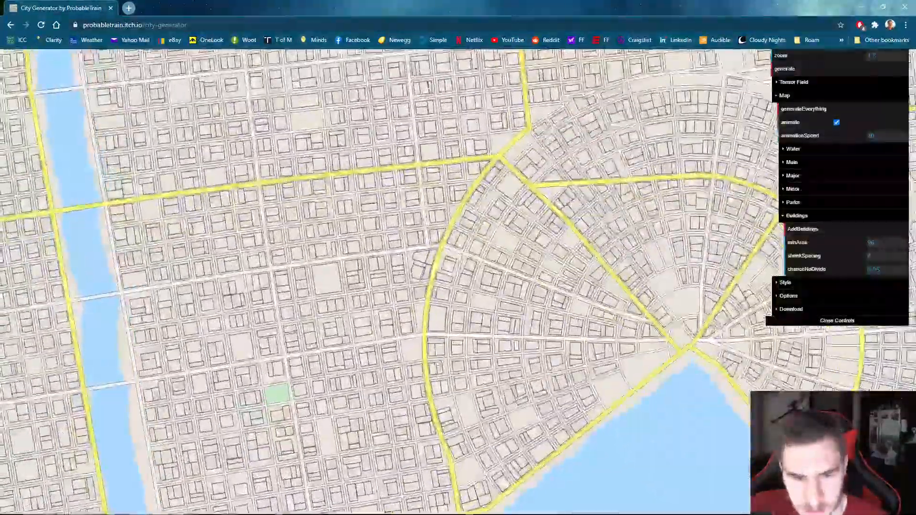
{"action": "left_click_drag", "start_coordinate": [380, 426], "coordinate": [466, 339]}
{"action": "scroll", "coordinate": [466, 340], "scroll_direction": "up", "scroll_amount": 3}
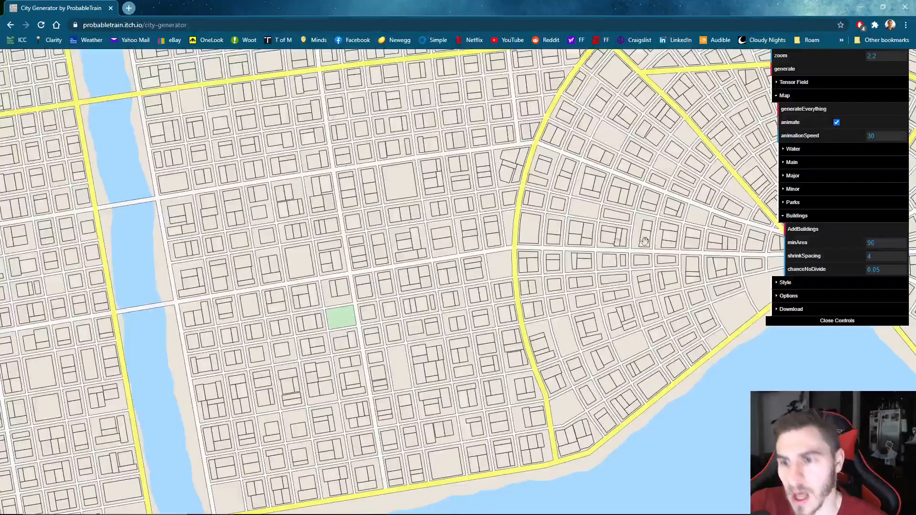
Set the buildings' shrinkSpacing to 8.2, and regenerate the buildings
{"action": "left_click", "coordinate": [872, 257]}
{"action": "left_click_drag", "start_coordinate": [889, 252], "coordinate": [891, 238]}
{"action": "left_click", "coordinate": [813, 233]}
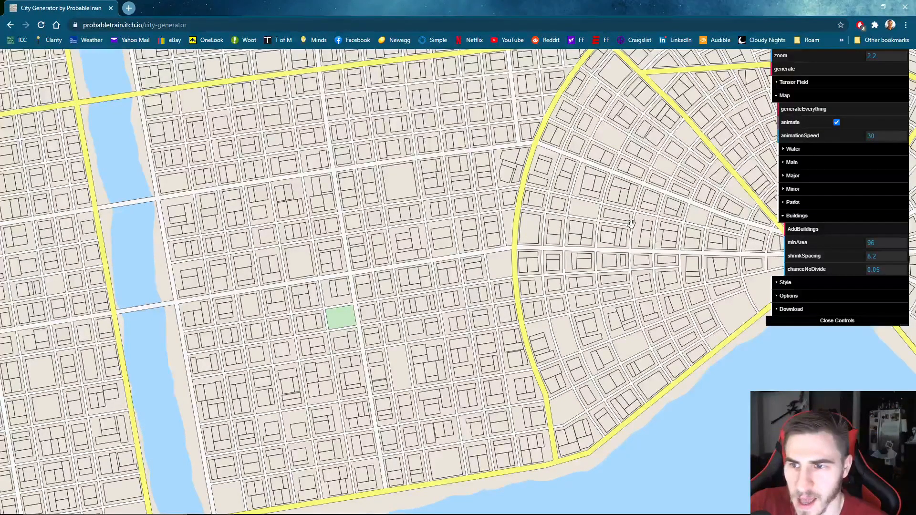
{"action": "left_click", "coordinate": [801, 231]}
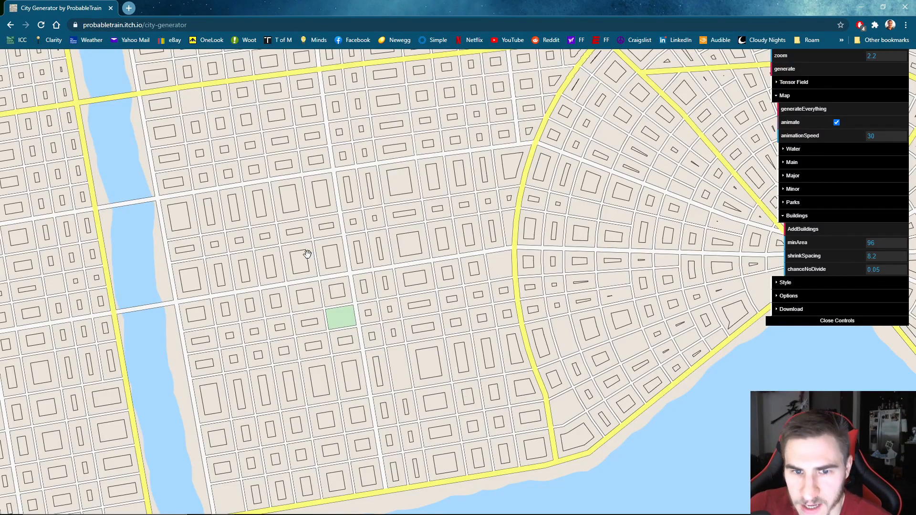
Reduce the buildings' shrinkSpacing to 0.4, and regenerate the buildings
{"action": "left_click", "coordinate": [878, 256]}
{"action": "type", "text": "1.7"}
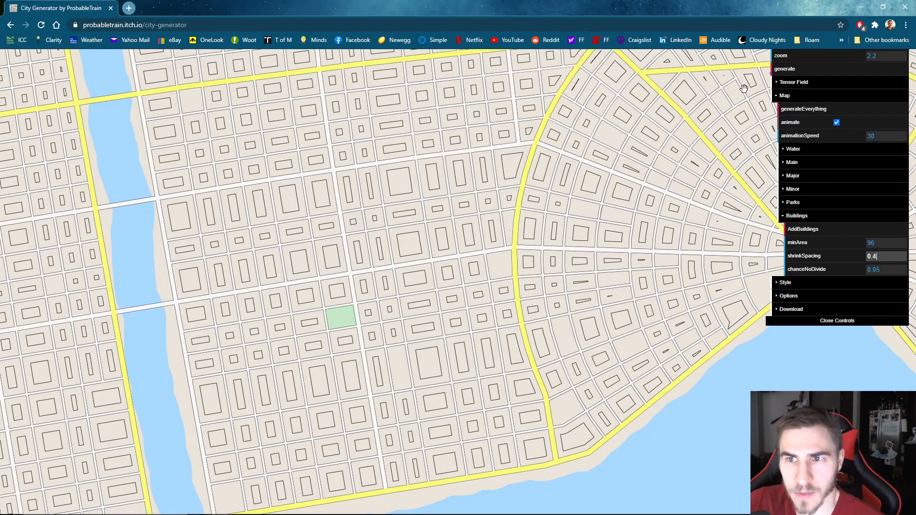
{"action": "left_click", "coordinate": [807, 229]}
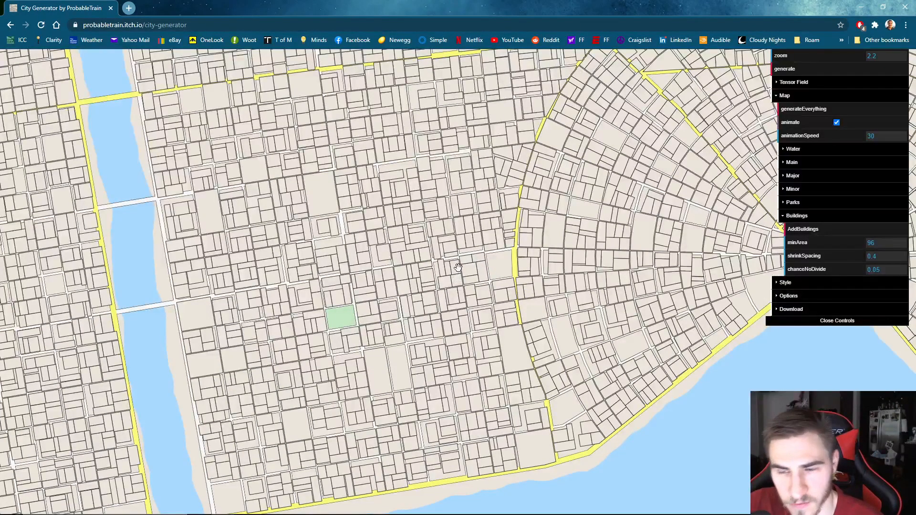
Set the buildings' shrinkSpacing to 1.1, regenerate the buildings, and check them around the radial district by the water
{"action": "left_click", "coordinate": [879, 256]}
{"action": "type", "text": "1.1"}
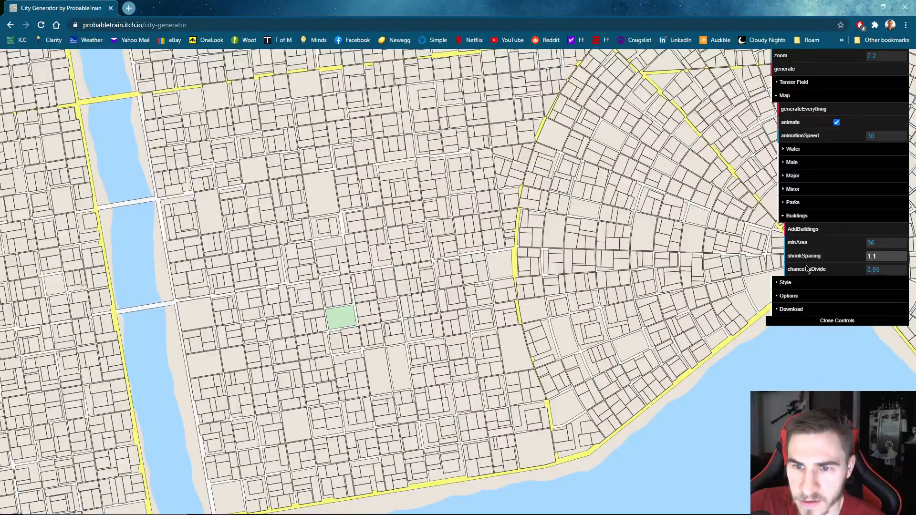
{"action": "scroll", "coordinate": [595, 304], "scroll_direction": "down", "scroll_amount": 3}
{"action": "left_click_drag", "start_coordinate": [730, 237], "coordinate": [472, 328]}
{"action": "scroll", "coordinate": [473, 328], "scroll_direction": "down", "scroll_amount": 3}
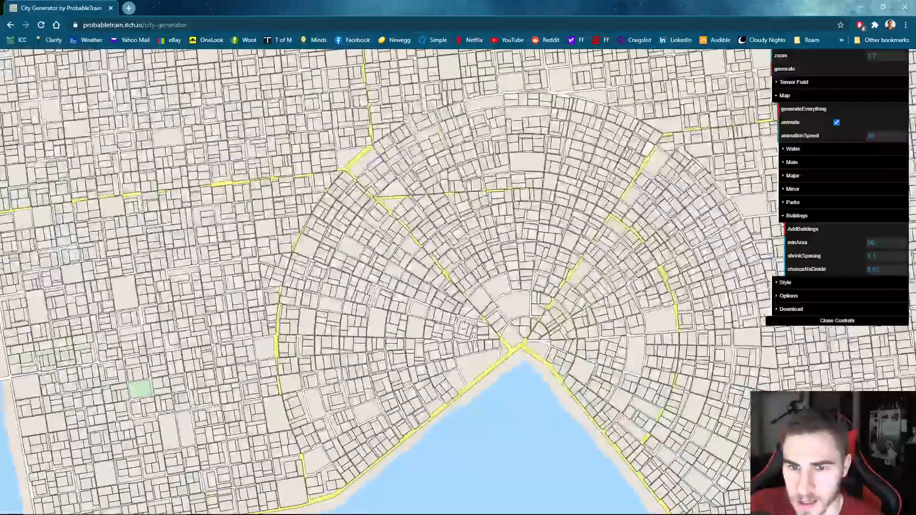
{"action": "left_click", "coordinate": [819, 235]}
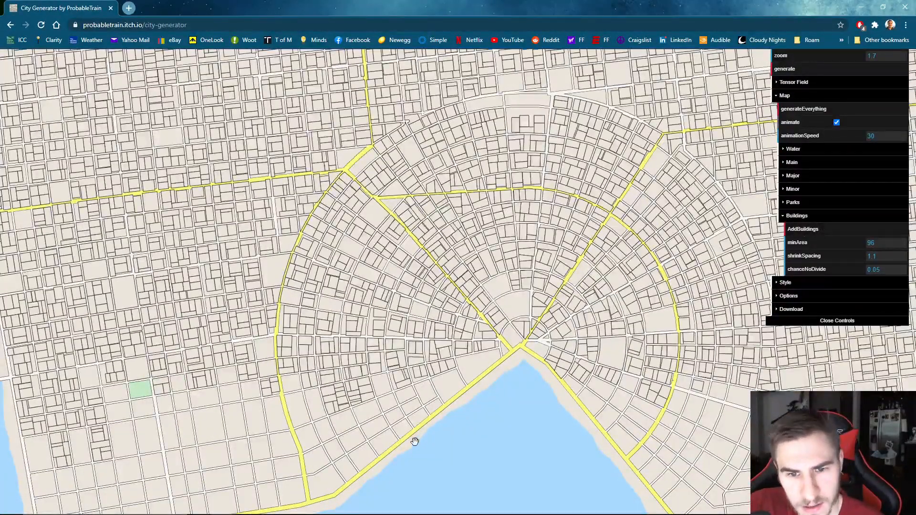
{"action": "scroll", "coordinate": [424, 438], "scroll_direction": "down", "scroll_amount": 3}
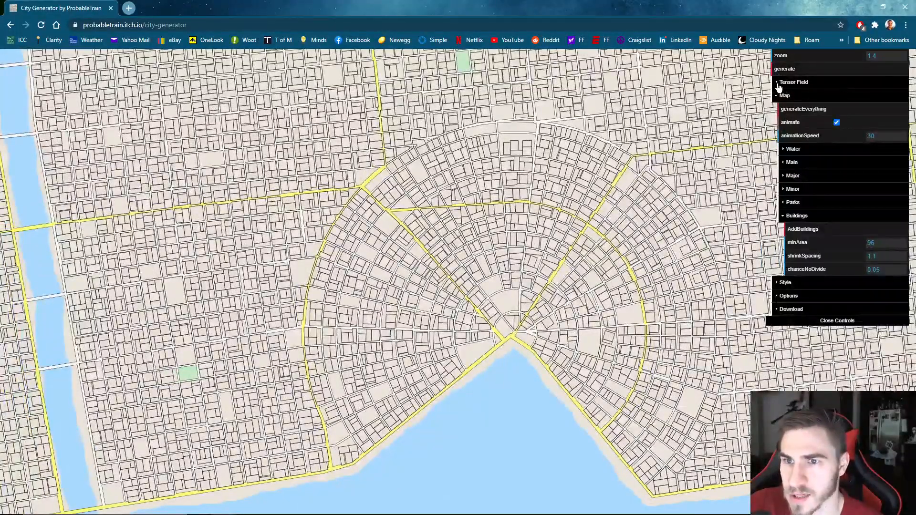
Examine the tensor field behind the current city and its radial's parameters, and return to the map
{"action": "left_click", "coordinate": [779, 84]}
{"action": "scroll", "coordinate": [520, 357], "scroll_direction": "down", "scroll_amount": 2}
{"action": "left_click_drag", "start_coordinate": [501, 323], "coordinate": [241, 222]}
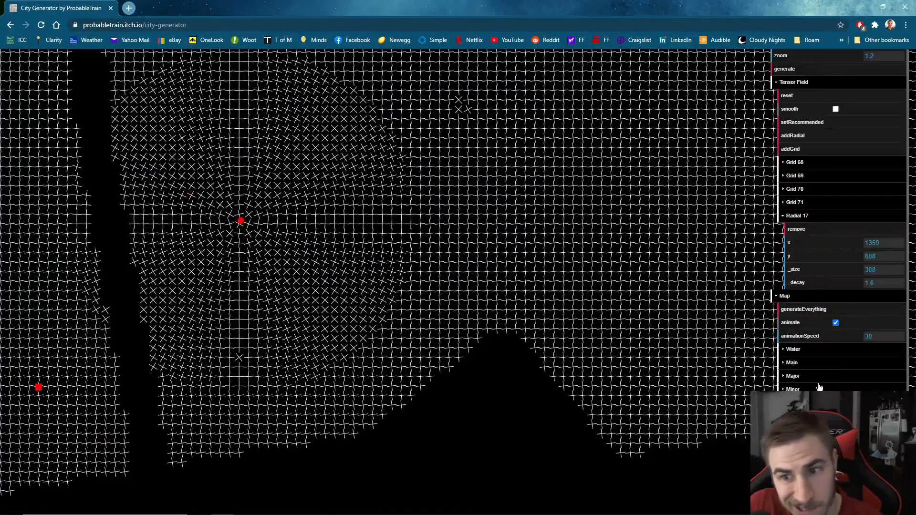
{"action": "scroll", "coordinate": [840, 334], "scroll_direction": "down", "scroll_amount": 1}
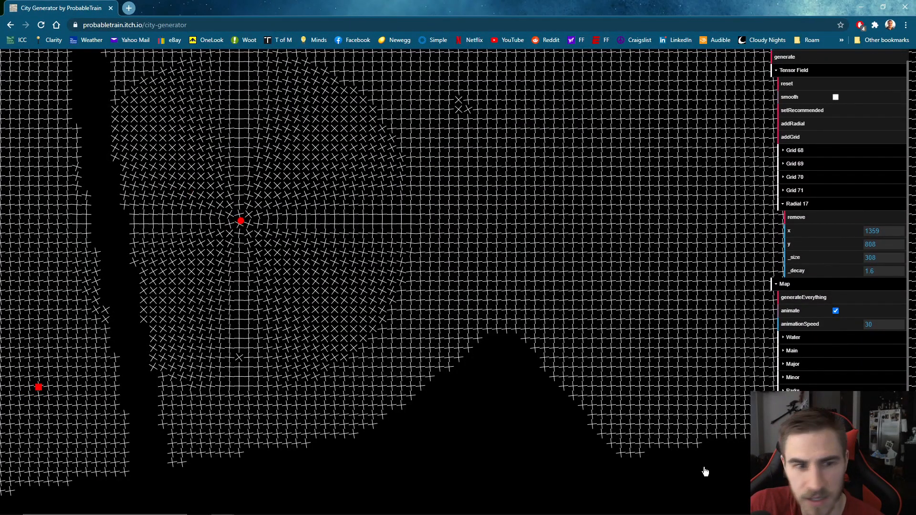
{"action": "left_click", "coordinate": [783, 70]}
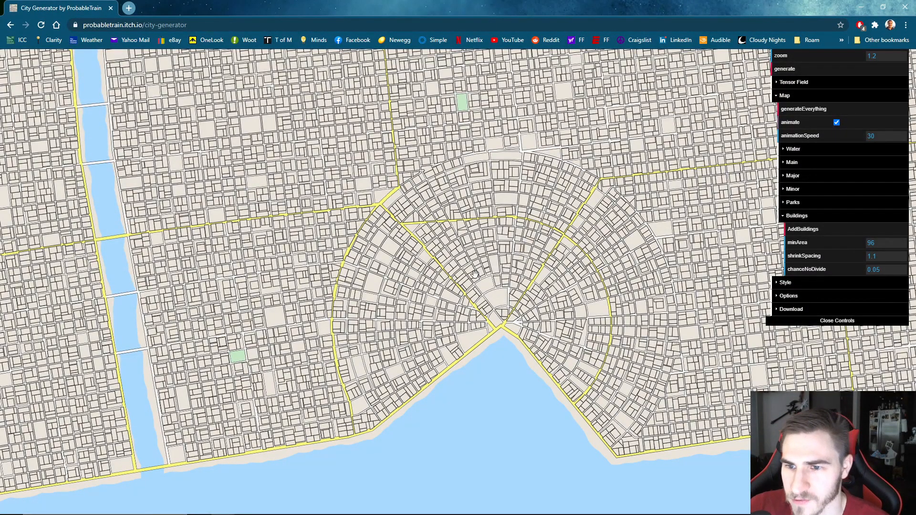
Generate a new city with the changed building settings, and generate another with clusterBigParks turned off
{"action": "scroll", "coordinate": [475, 275], "scroll_direction": "up", "scroll_amount": 1}
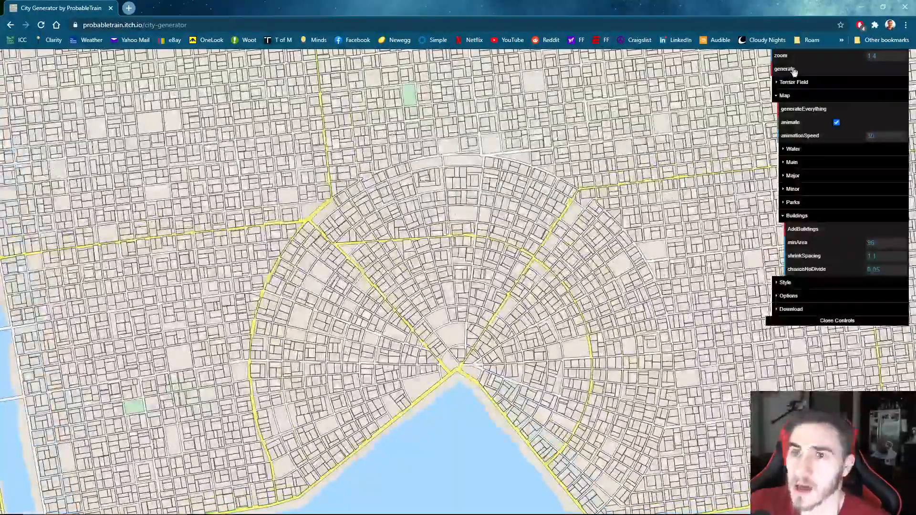
{"action": "left_click", "coordinate": [787, 69]}
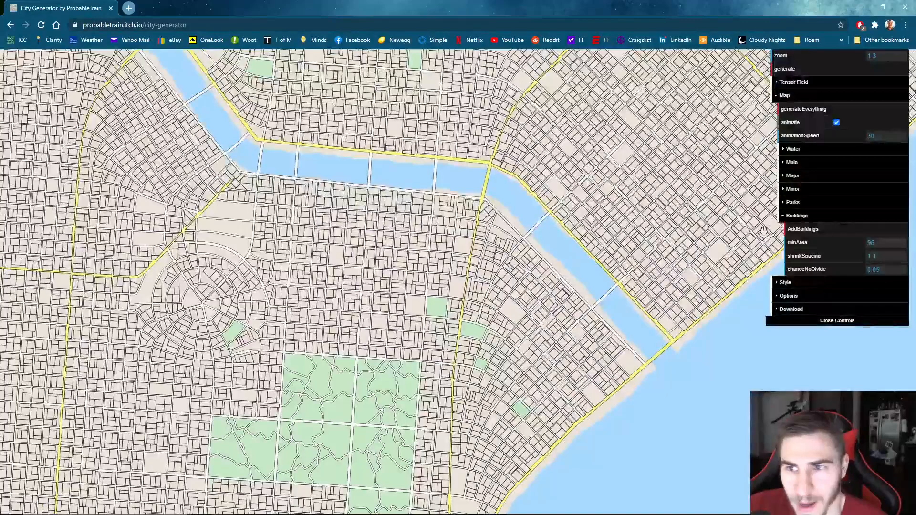
{"action": "left_click", "coordinate": [783, 205]}
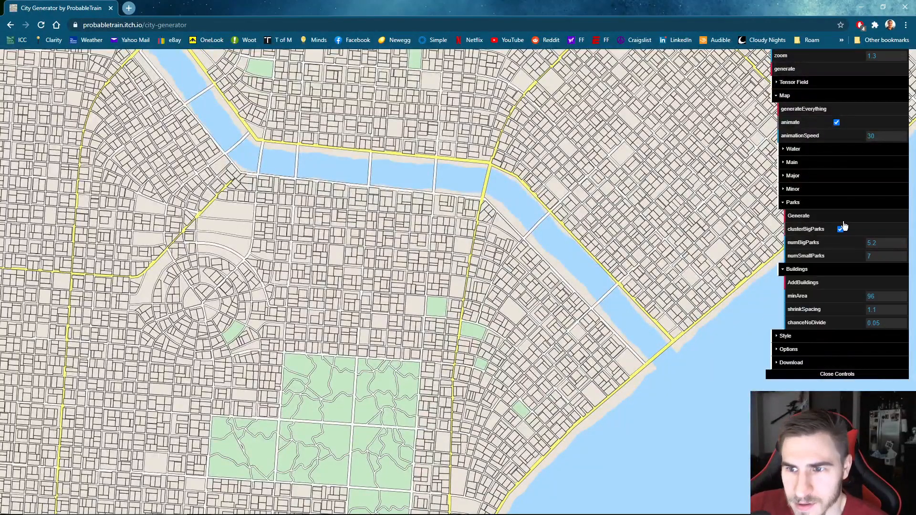
{"action": "left_click", "coordinate": [794, 69]}
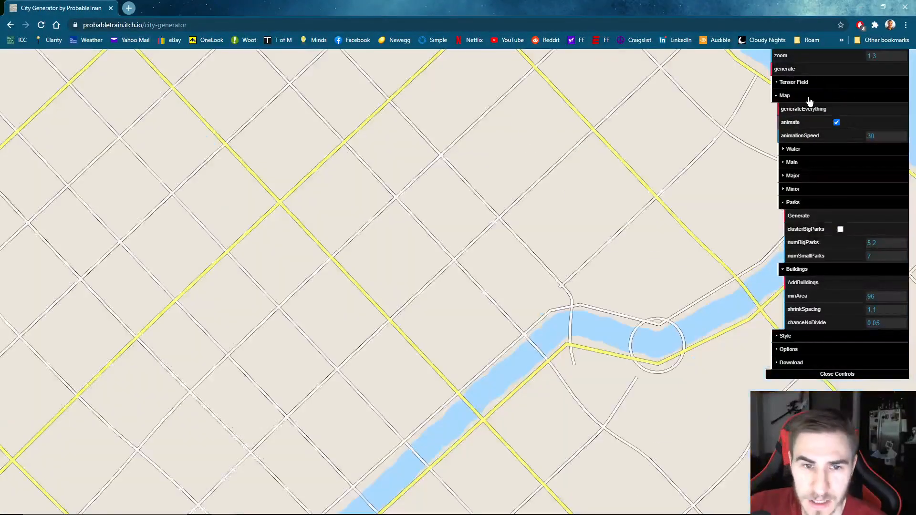
Look at the new city's tensor field, return to the map, and generate another city
{"action": "left_click", "coordinate": [798, 83]}
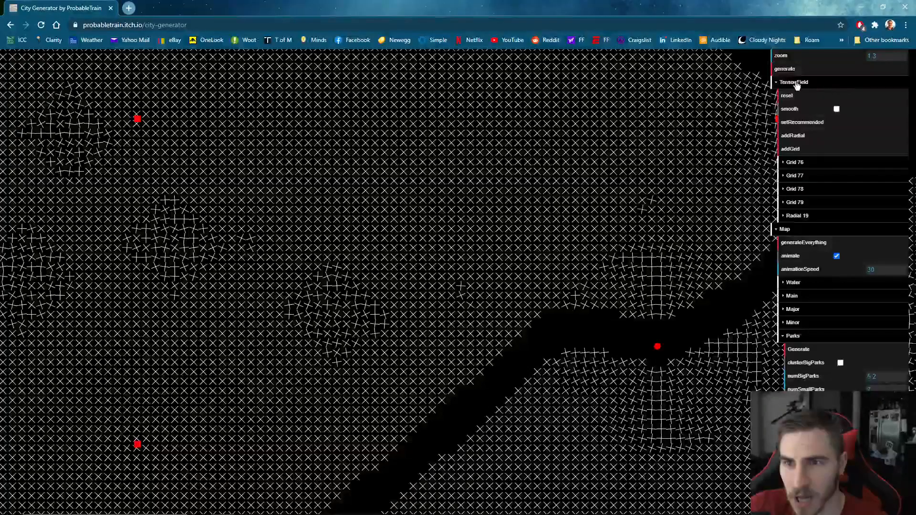
{"action": "left_click", "coordinate": [780, 83]}
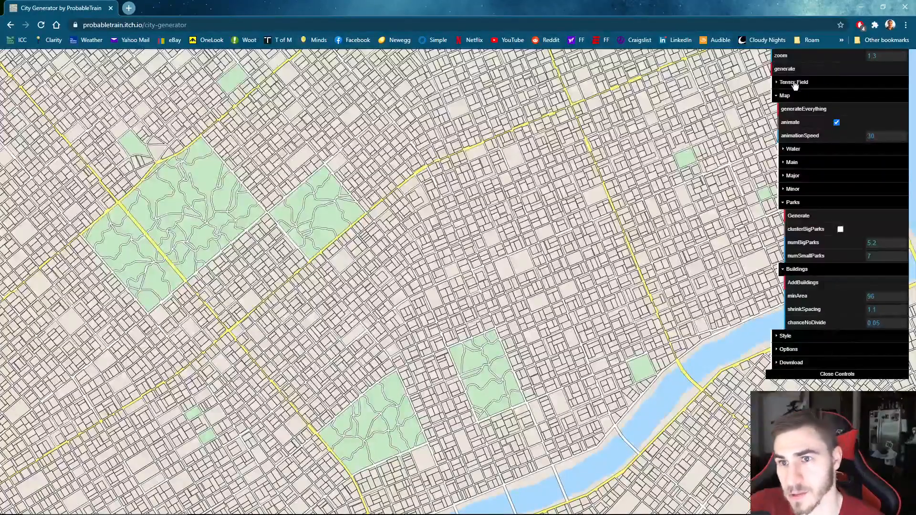
{"action": "left_click", "coordinate": [785, 69]}
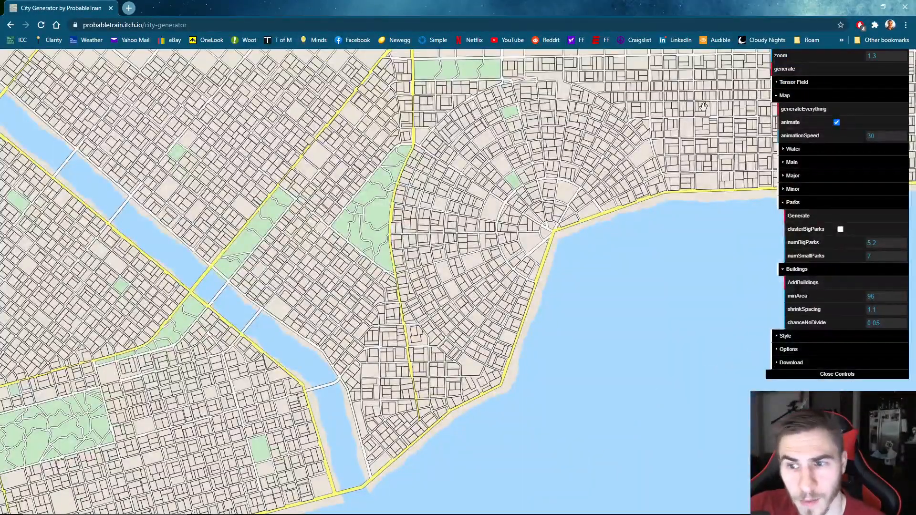
Try the Apple and AppleDark colour schemes on the city map, and apply the Assassin scheme
{"action": "left_click", "coordinate": [778, 96]}
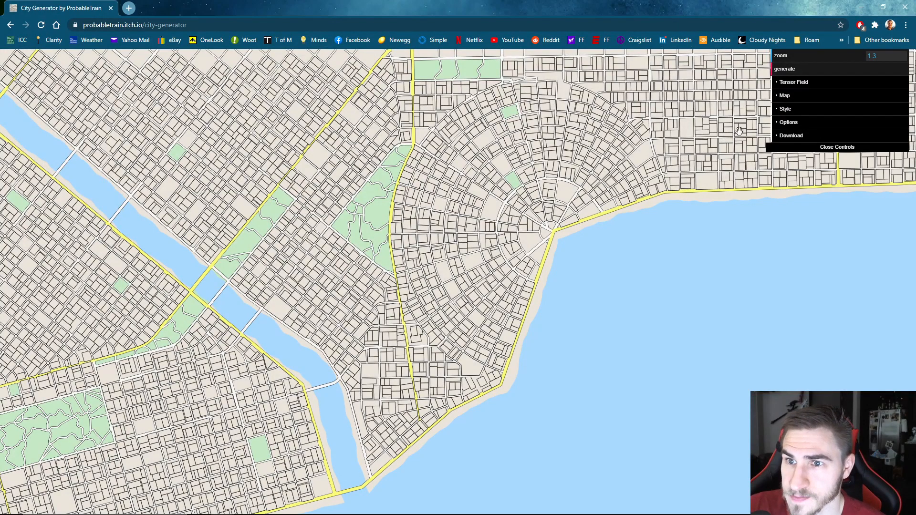
{"action": "left_click", "coordinate": [779, 109]}
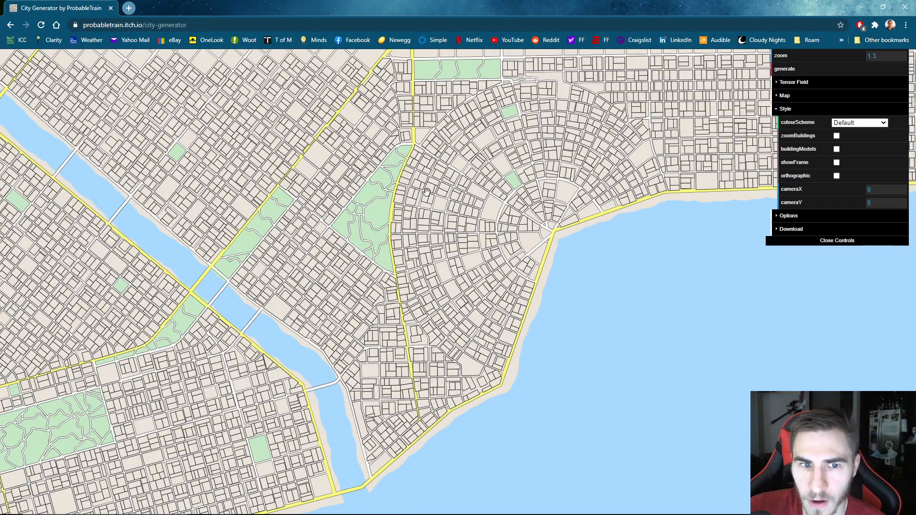
{"action": "left_click", "coordinate": [882, 124]}
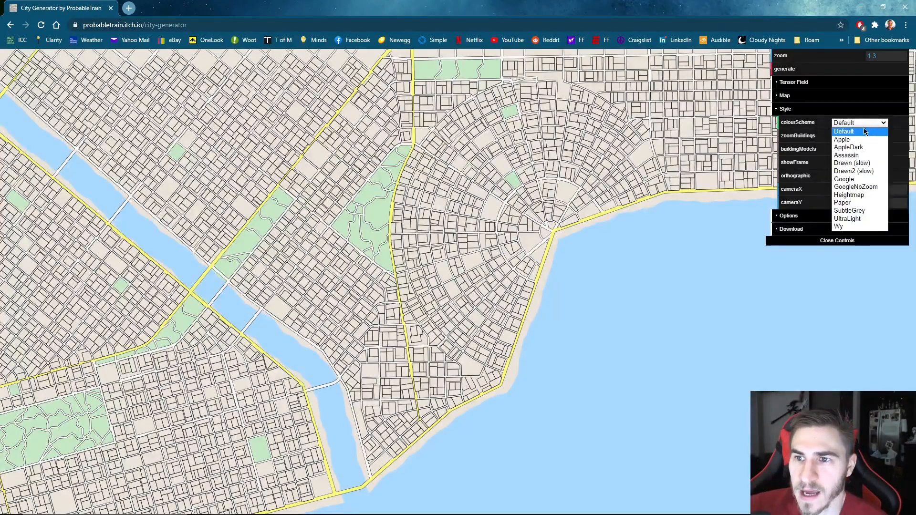
{"action": "left_click", "coordinate": [859, 139]}
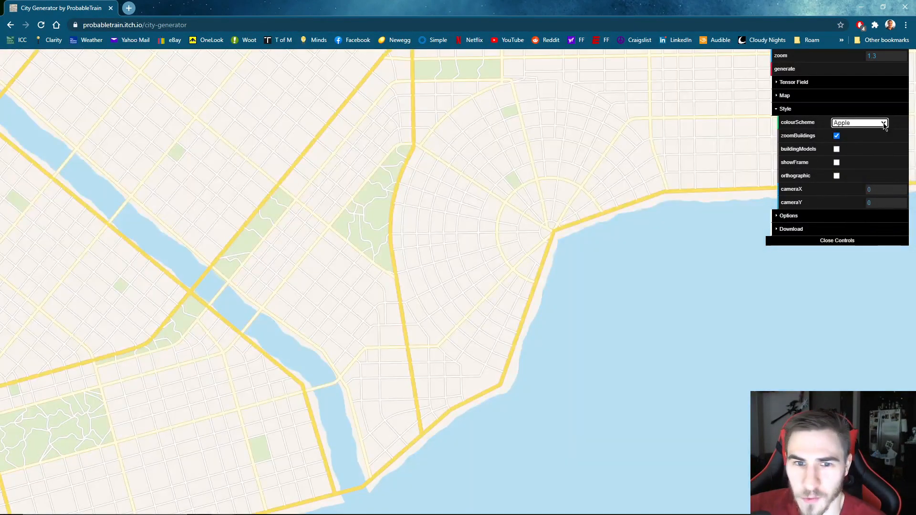
{"action": "left_click", "coordinate": [884, 124]}
{"action": "left_click", "coordinate": [854, 148]}
{"action": "left_click", "coordinate": [884, 125]}
{"action": "left_click", "coordinate": [874, 155]}
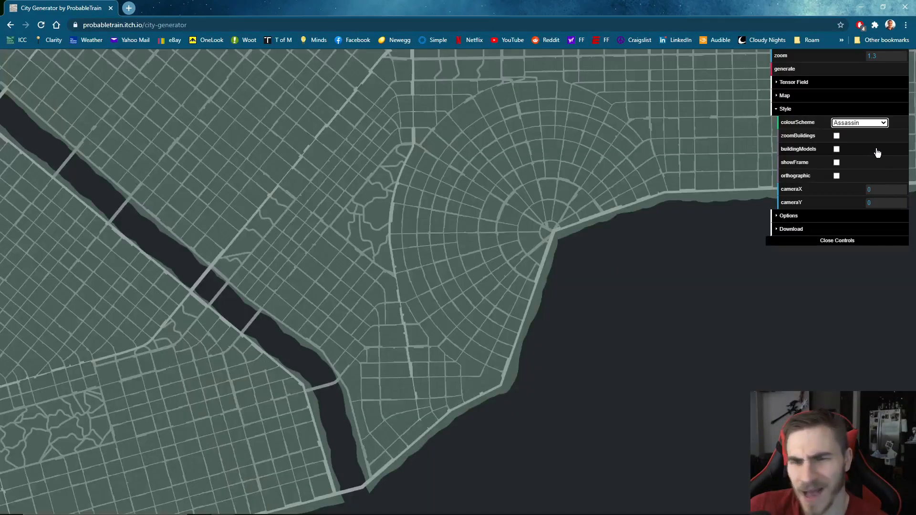
Try the Google, Paper, SubtleGrey and Wy colour schemes on the city map
{"action": "left_click", "coordinate": [883, 123]}
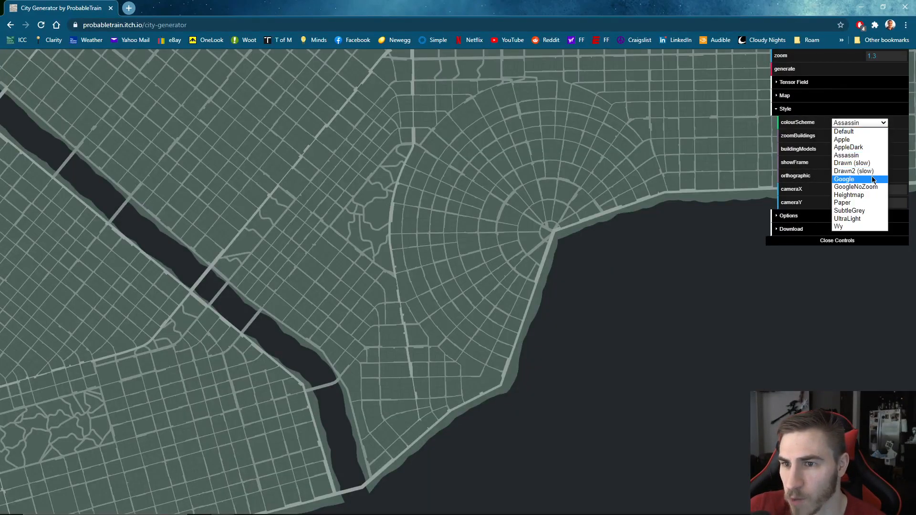
{"action": "left_click", "coordinate": [860, 179]}
{"action": "left_click", "coordinate": [885, 123]}
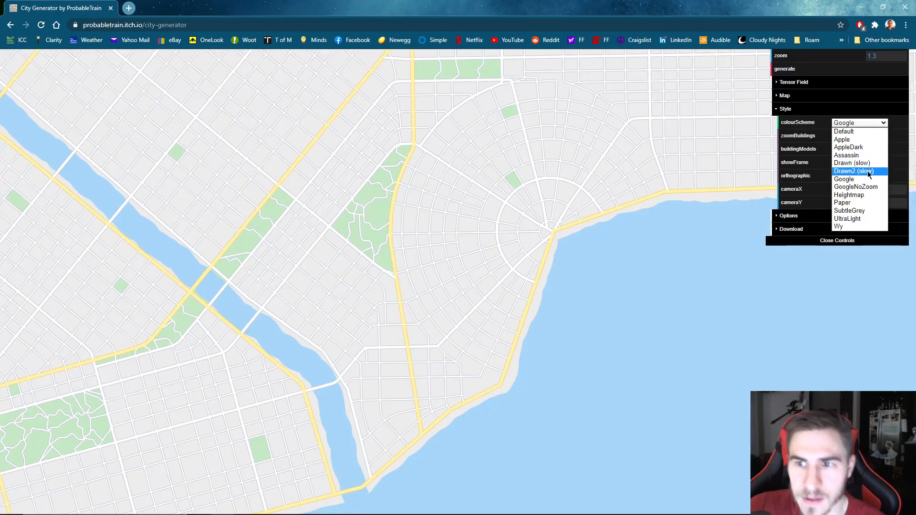
{"action": "left_click", "coordinate": [857, 204]}
{"action": "left_click", "coordinate": [884, 123]}
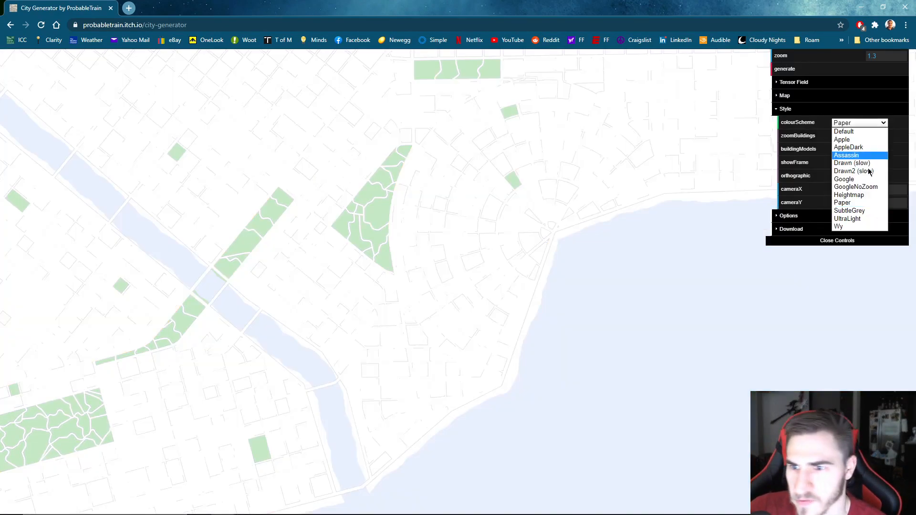
{"action": "left_click", "coordinate": [866, 213]}
{"action": "left_click", "coordinate": [885, 123]}
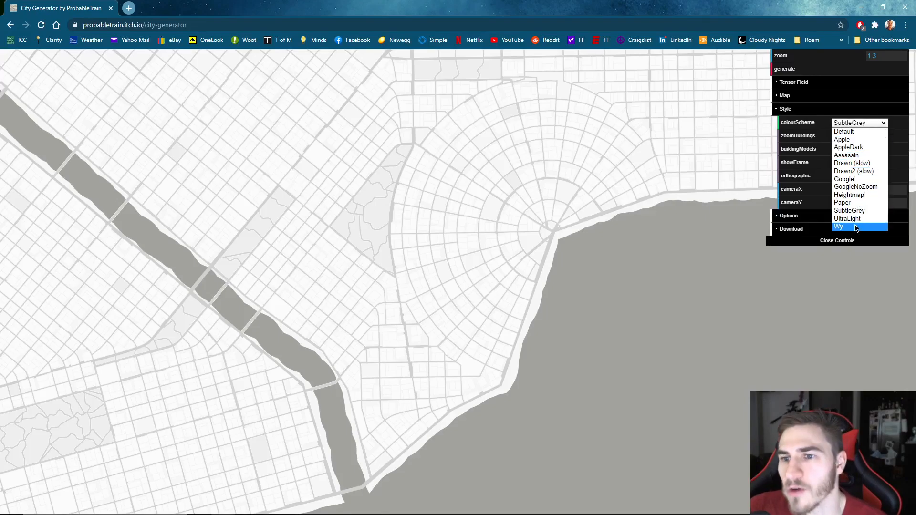
{"action": "left_click", "coordinate": [848, 227]}
Try the GoogleNoZoom colour scheme on the map and inspect its 3D buildings up close
{"action": "left_click", "coordinate": [883, 123]}
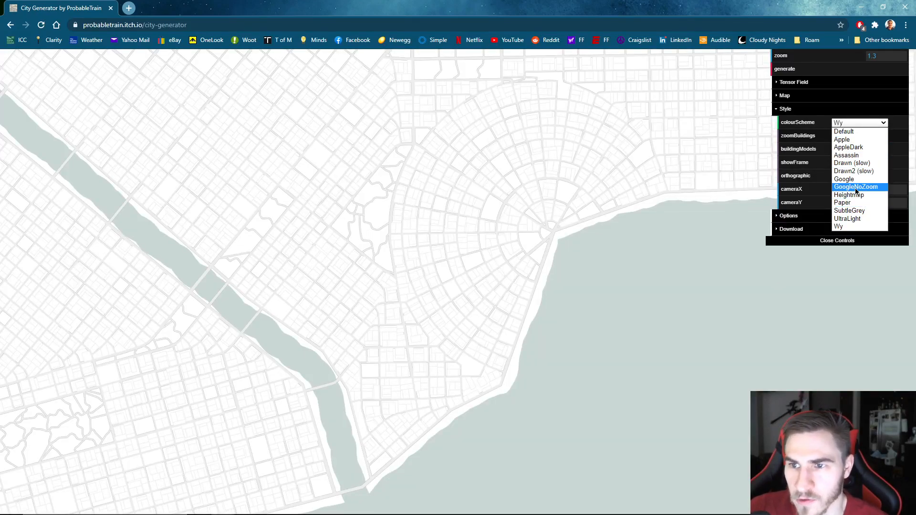
{"action": "key", "text": "Escape"}
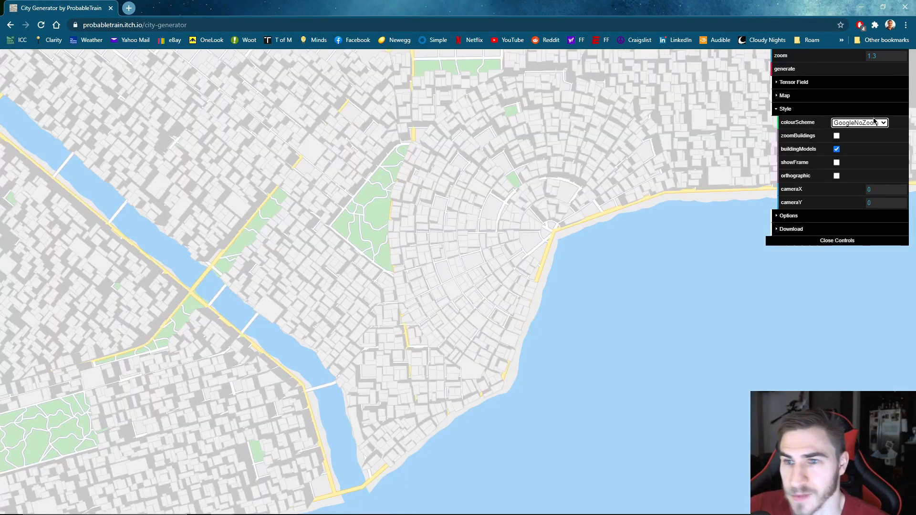
{"action": "scroll", "coordinate": [495, 262], "scroll_direction": "up", "scroll_amount": 5}
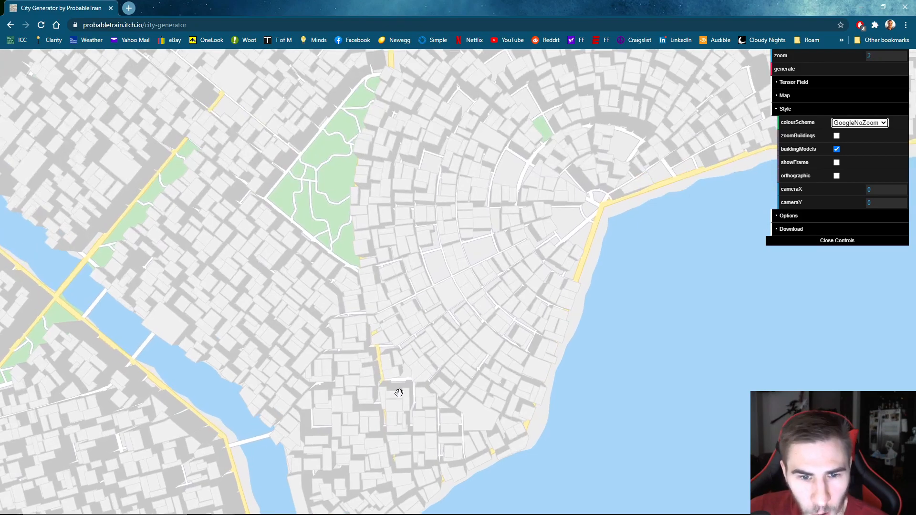
{"action": "scroll", "coordinate": [398, 393], "scroll_direction": "up", "scroll_amount": 8}
{"action": "scroll", "coordinate": [515, 329], "scroll_direction": "down", "scroll_amount": 7}
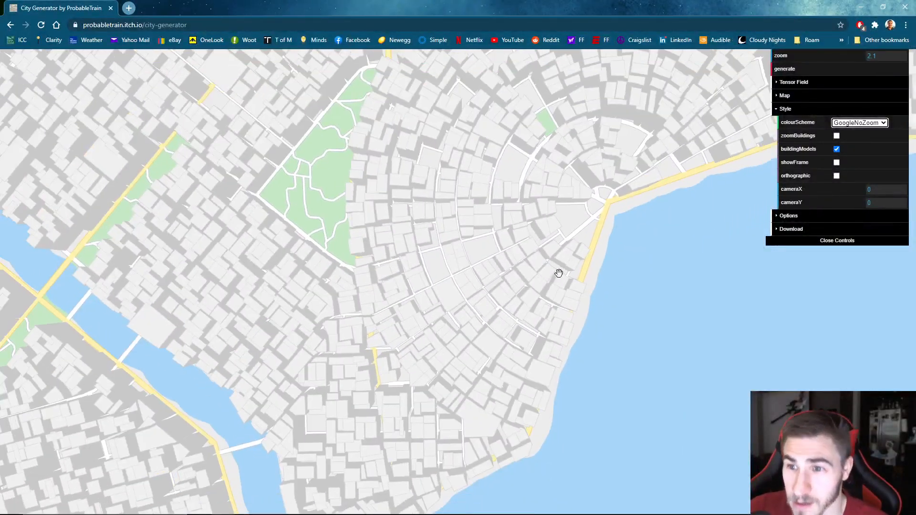
{"action": "scroll", "coordinate": [559, 273], "scroll_direction": "down", "scroll_amount": 3}
Turn zoomBuildings and showFrame on and off again, checking how each affects the map and its edges
{"action": "left_click", "coordinate": [836, 136]}
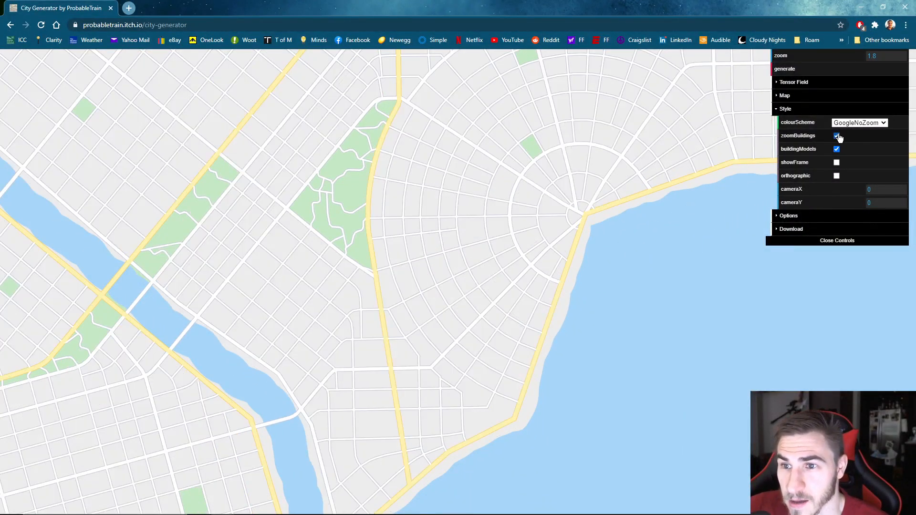
{"action": "left_click", "coordinate": [836, 136]}
{"action": "left_click", "coordinate": [837, 163]}
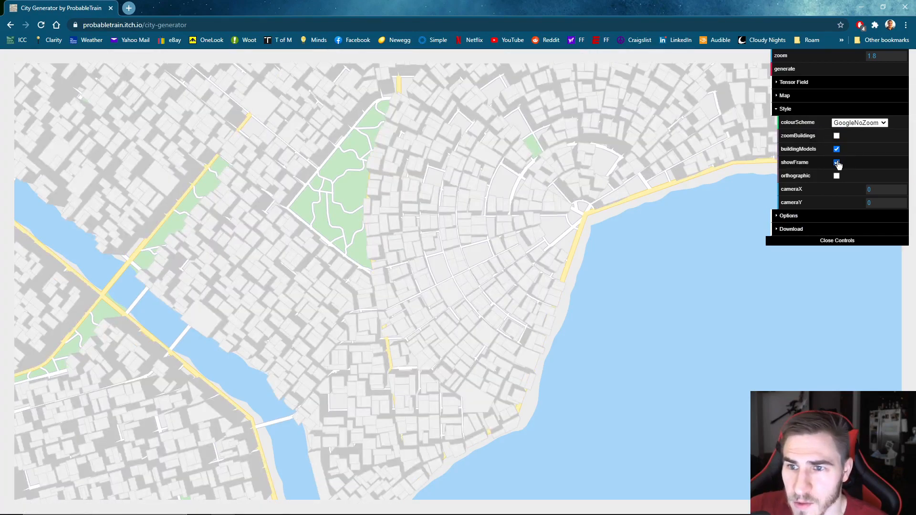
{"action": "left_click", "coordinate": [837, 163]}
{"action": "scroll", "coordinate": [593, 253], "scroll_direction": "down", "scroll_amount": 7}
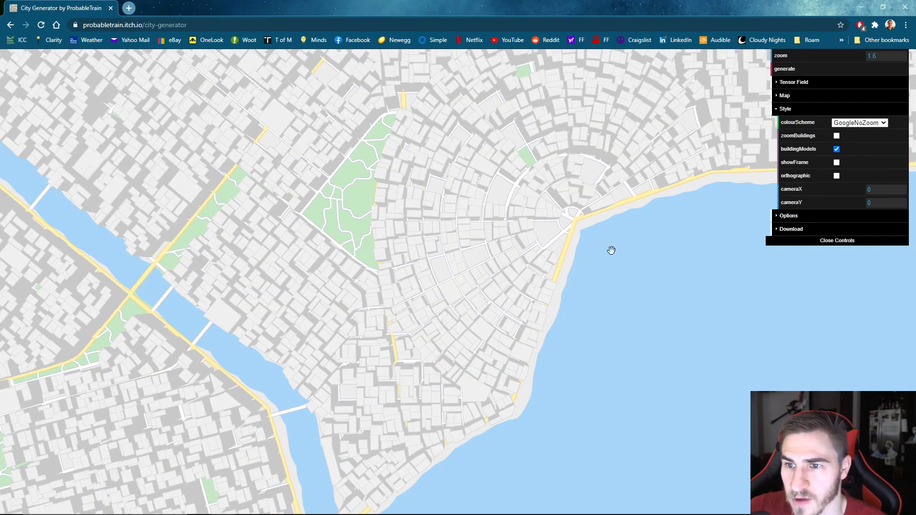
{"action": "scroll", "coordinate": [569, 243], "scroll_direction": "down", "scroll_amount": 3}
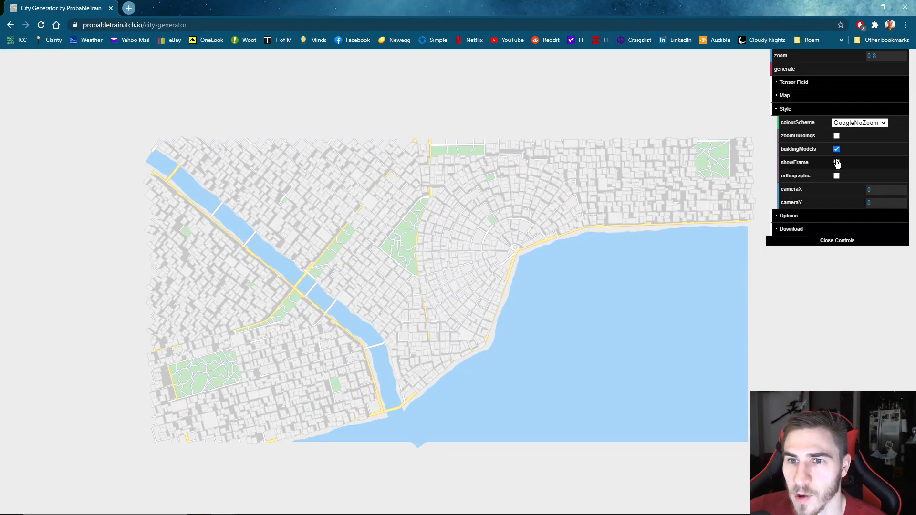
{"action": "scroll", "coordinate": [541, 282], "scroll_direction": "up", "scroll_amount": 8}
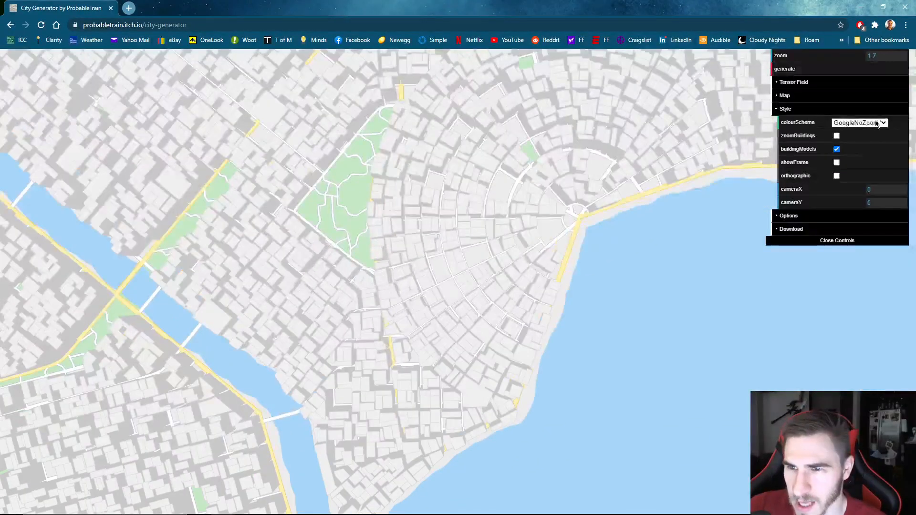
Apply the Heightmap colour scheme, compare it with the Default scheme, and return to Heightmap
{"action": "left_click", "coordinate": [877, 124]}
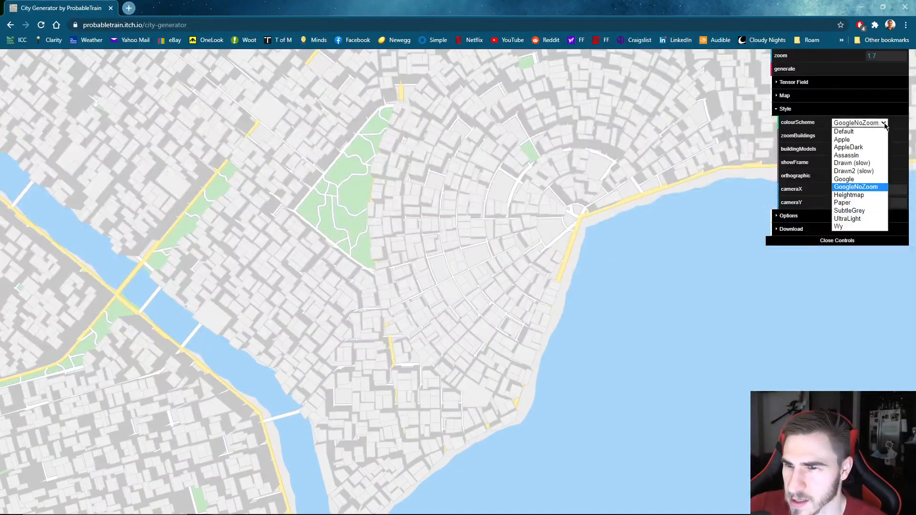
{"action": "left_click", "coordinate": [859, 191]}
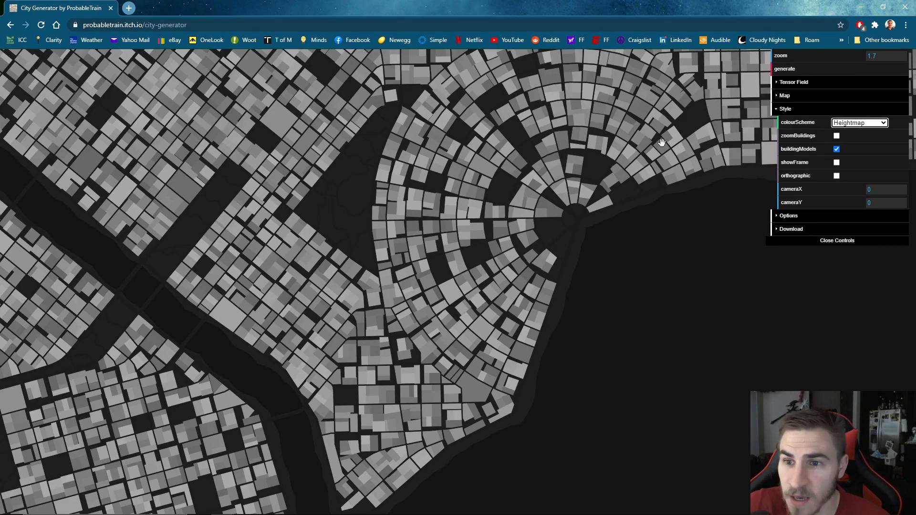
{"action": "left_click", "coordinate": [870, 124]}
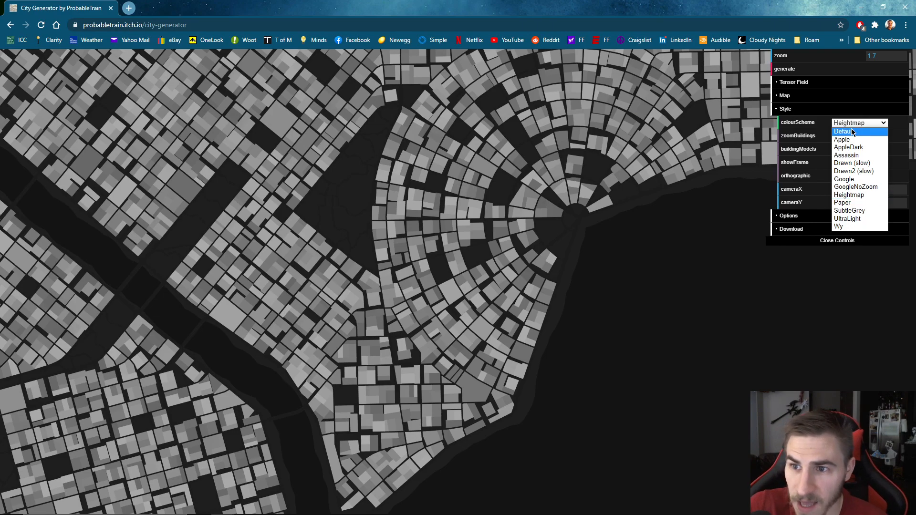
{"action": "left_click", "coordinate": [864, 132]}
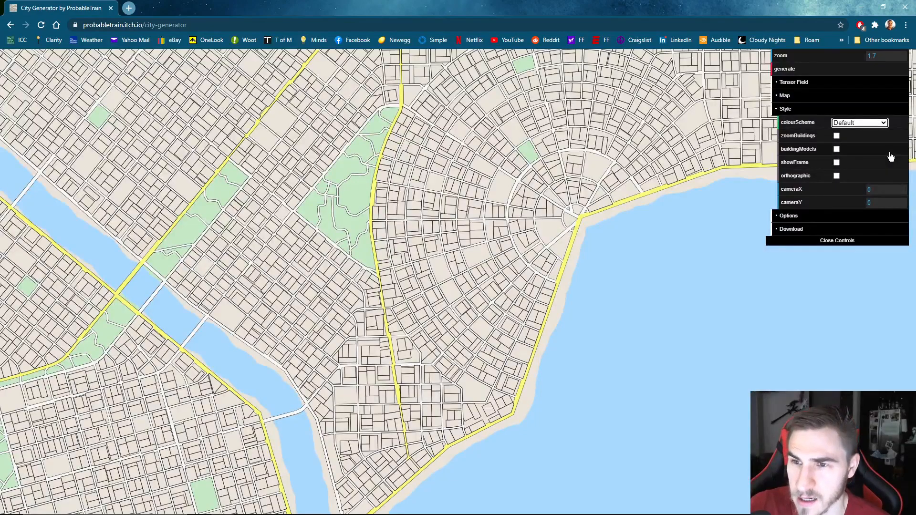
{"action": "left_click", "coordinate": [883, 123]}
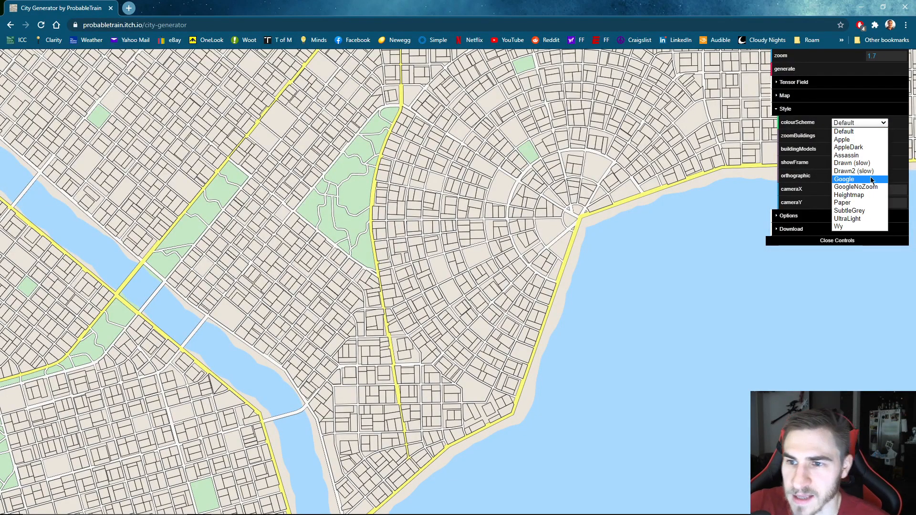
{"action": "left_click", "coordinate": [860, 196]}
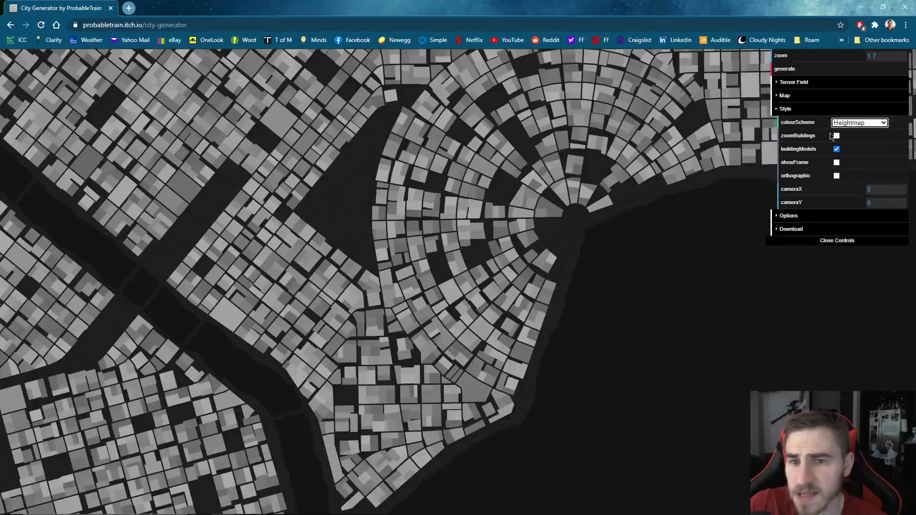
Expand the Options and Download settings, and reframe the map at zoom 1.1 to show the whole city
{"action": "left_click", "coordinate": [787, 215]}
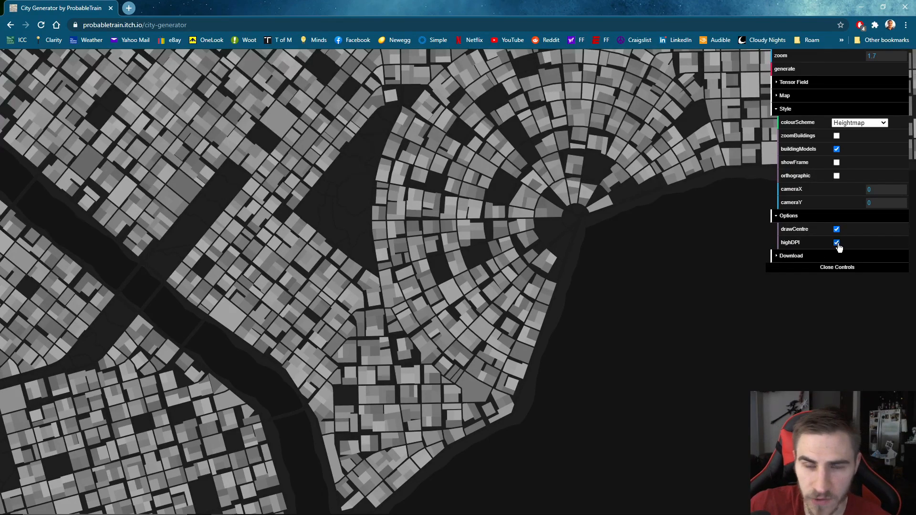
{"action": "scroll", "coordinate": [420, 310], "scroll_direction": "down", "scroll_amount": 3}
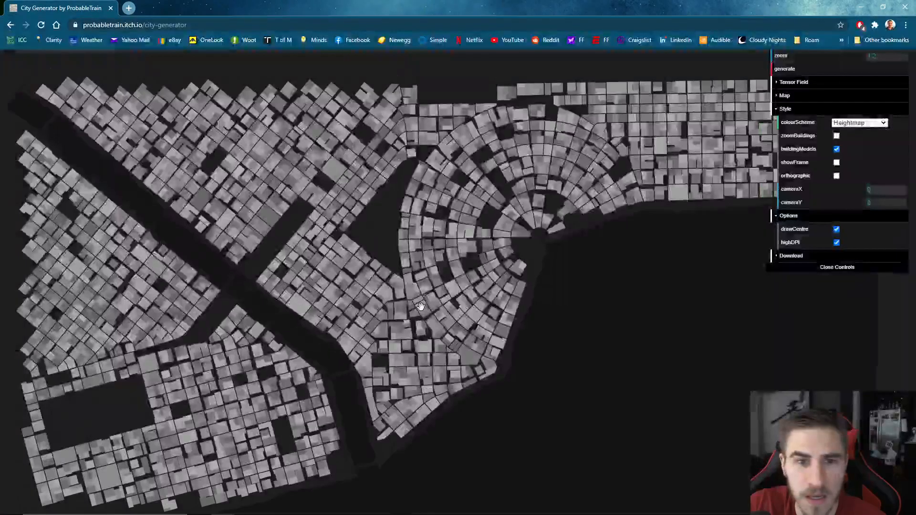
{"action": "scroll", "coordinate": [420, 306], "scroll_direction": "down", "scroll_amount": 2}
{"action": "left_click_drag", "start_coordinate": [419, 335], "coordinate": [386, 311]}
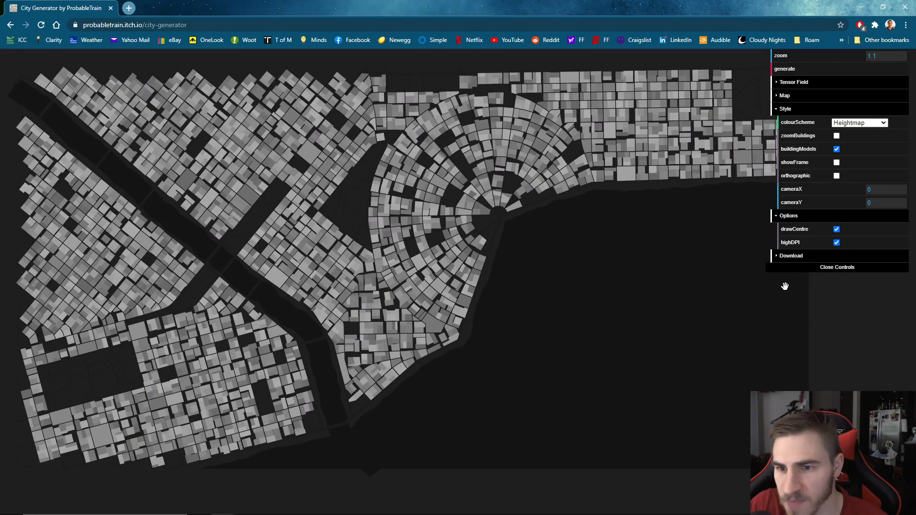
{"action": "left_click", "coordinate": [779, 258]}
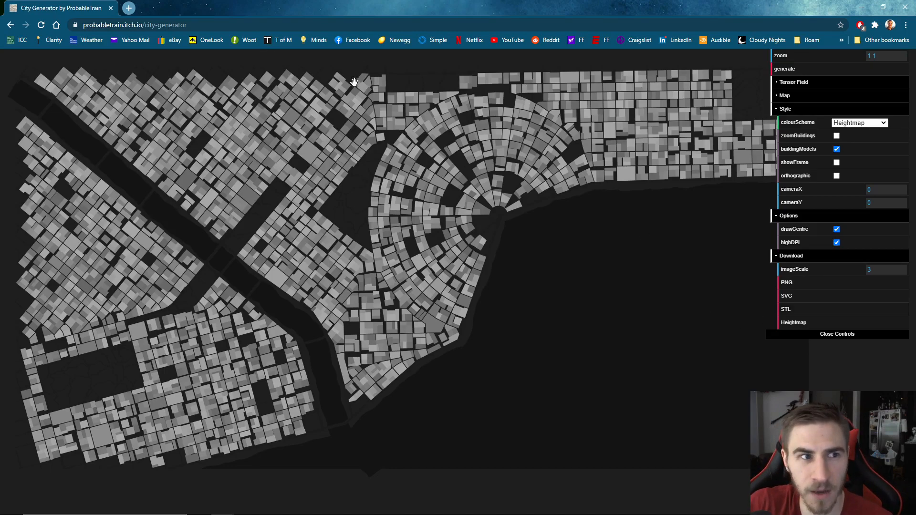
Open the City Generator page in a second tab, read its features and usage notes, and return to the generated map
{"action": "middle_click", "coordinate": [41, 25]}
{"action": "left_click", "coordinate": [155, 8]}
{"action": "scroll", "coordinate": [697, 358], "scroll_direction": "down", "scroll_amount": 8}
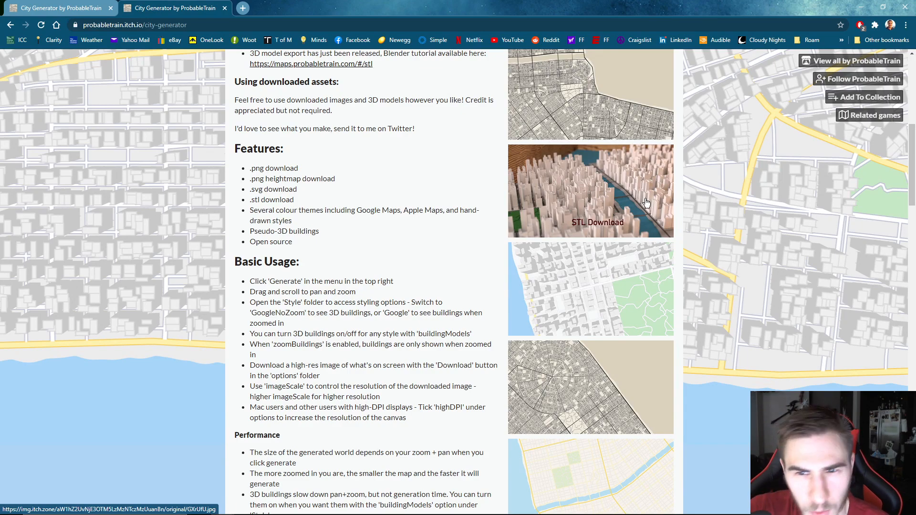
{"action": "left_click", "coordinate": [36, 9]}
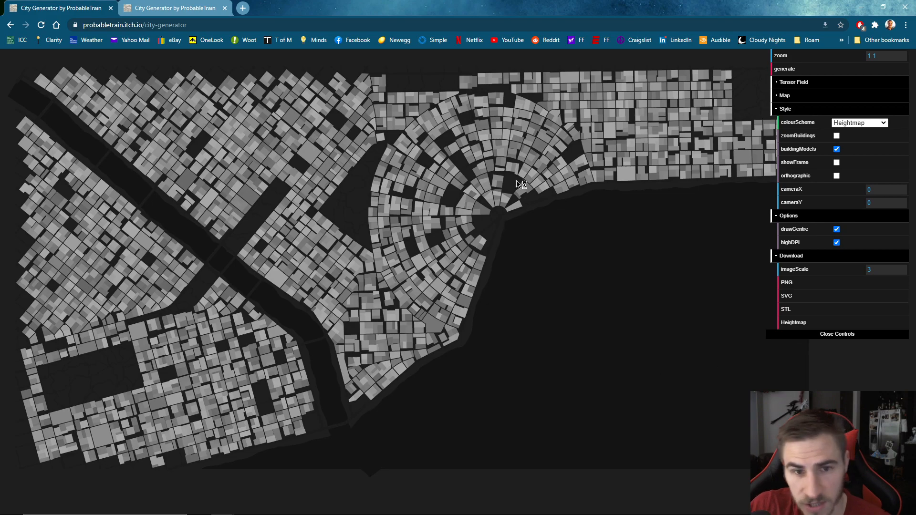
Download the city map as an SVG file, replacing the existing map.svg
{"action": "left_click", "coordinate": [819, 297]}
{"action": "left_click", "coordinate": [180, 79]}
{"action": "left_click", "coordinate": [492, 328]}
{"action": "left_click", "coordinate": [482, 263]}
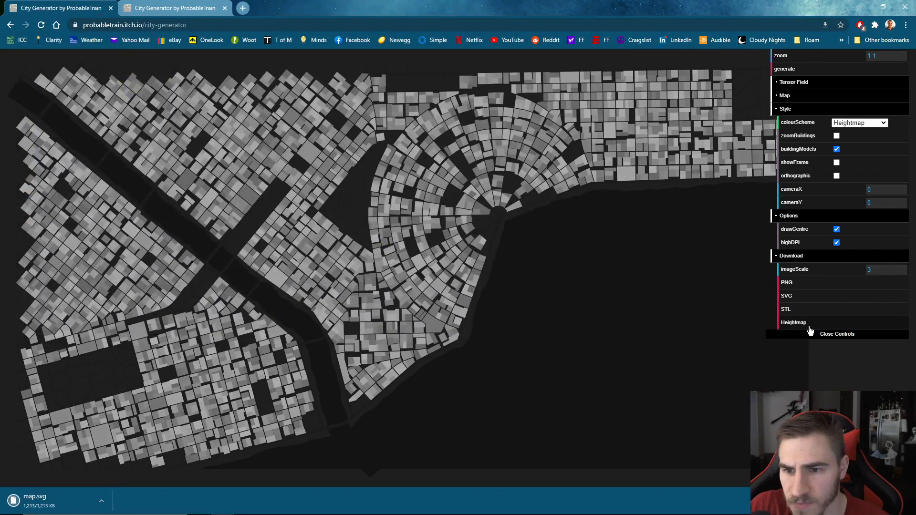
Download the city's heightmap as a PNG image over the existing map.png, and dismiss the downloads bar
{"action": "left_click", "coordinate": [794, 323]}
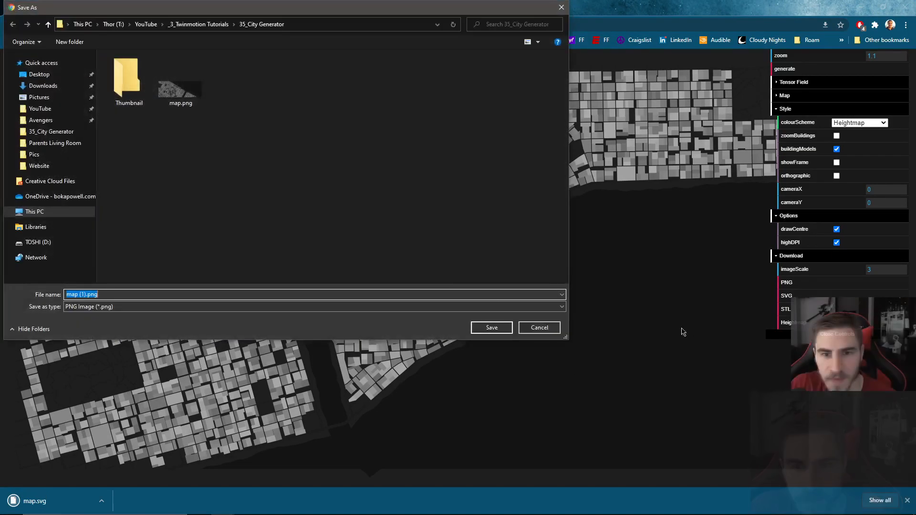
{"action": "left_click", "coordinate": [131, 293]}
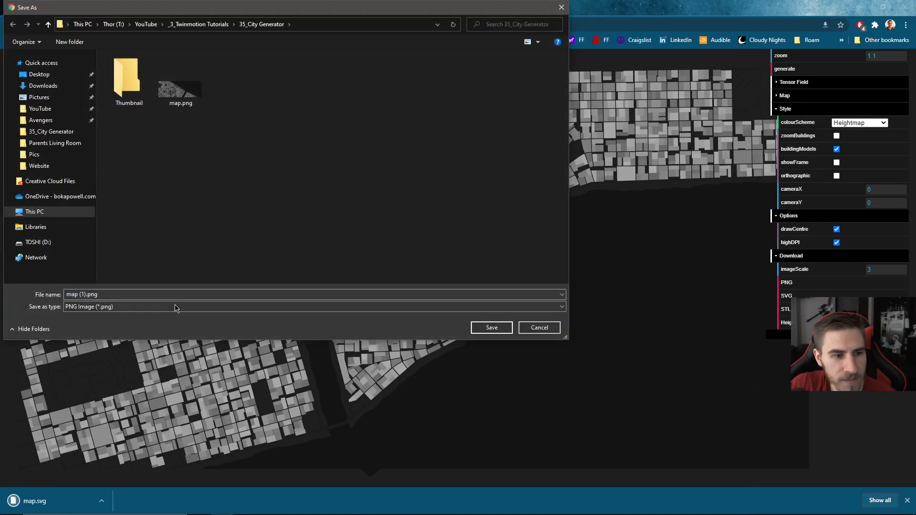
{"action": "double_click", "coordinate": [174, 99]}
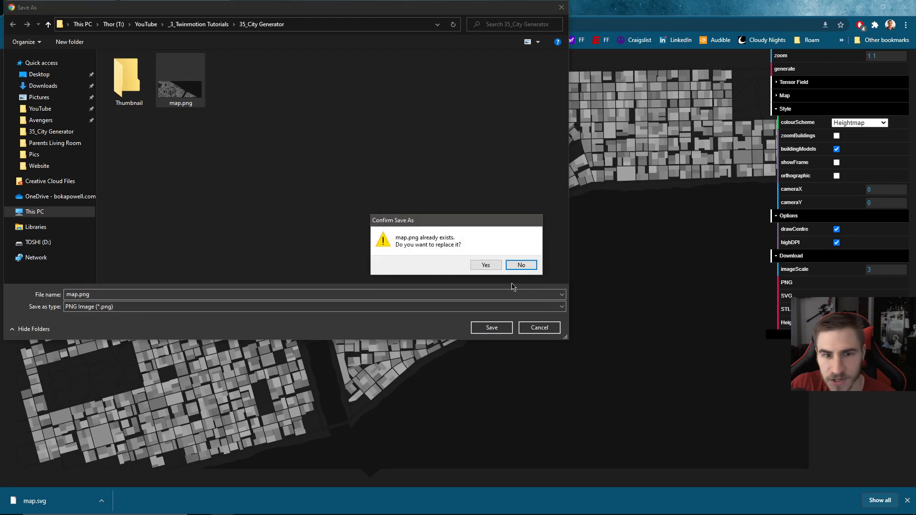
{"action": "left_click", "coordinate": [486, 266]}
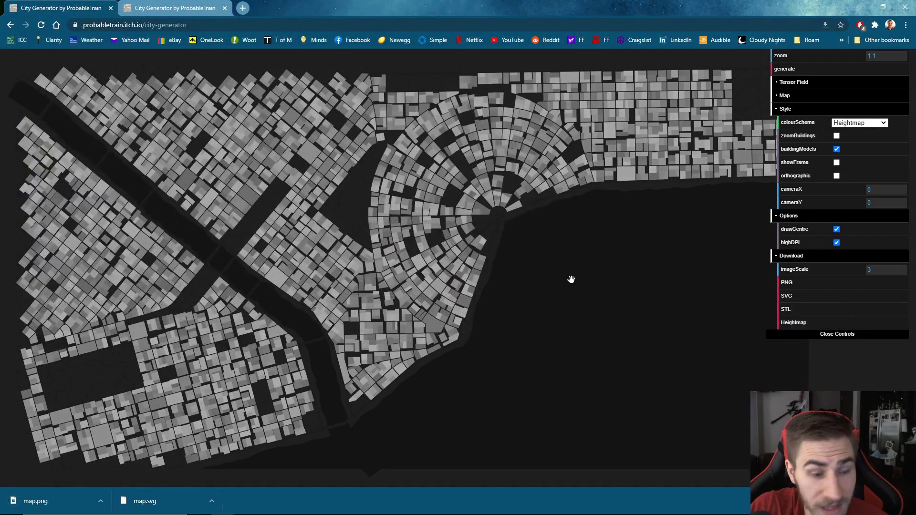
{"action": "left_click", "coordinate": [905, 501]}
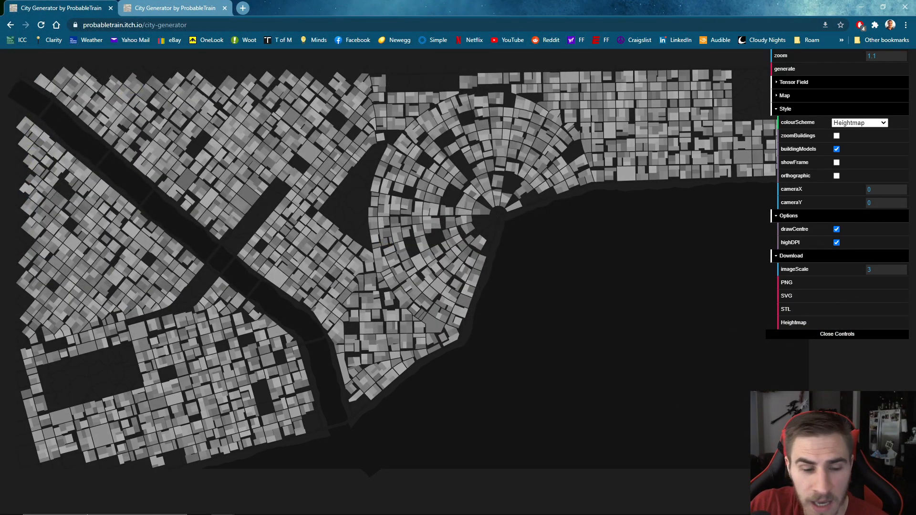
Switch to Adobe Illustrator, look over the previously opened map.svg drawing, and close that document
{"action": "left_click", "coordinate": [339, 507]}
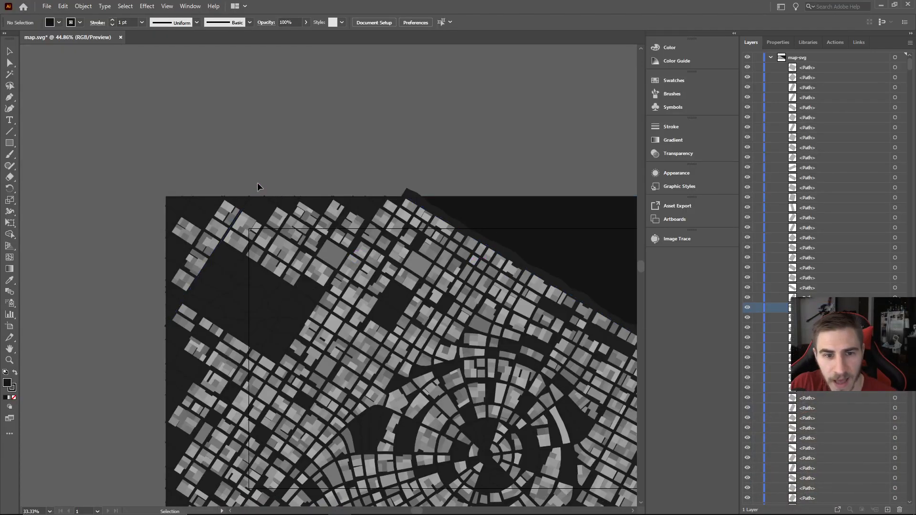
{"action": "scroll", "coordinate": [196, 172], "scroll_direction": "down", "scroll_amount": 2}
{"action": "scroll", "coordinate": [188, 167], "scroll_direction": "down", "scroll_amount": 2}
{"action": "scroll", "coordinate": [167, 168], "scroll_direction": "down", "scroll_amount": 4, "text": "alt"}
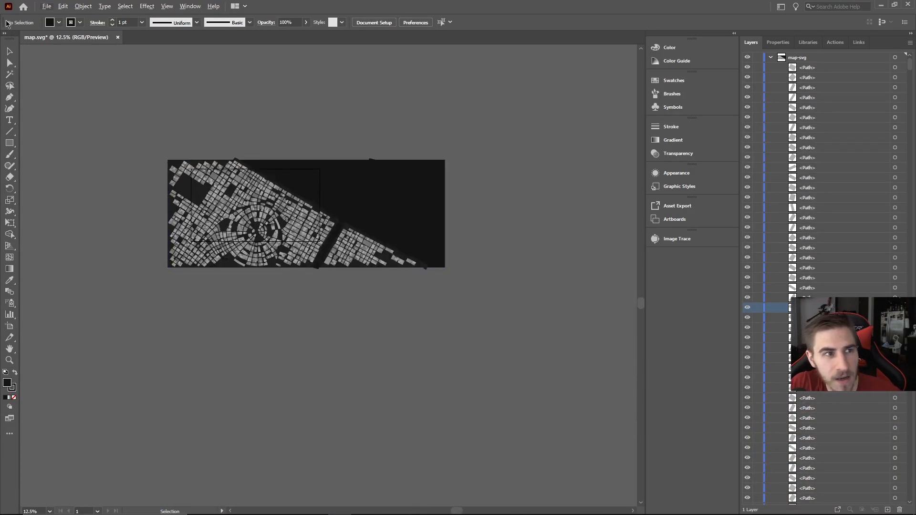
{"action": "left_click", "coordinate": [41, 5]}
{"action": "left_click", "coordinate": [44, 5]}
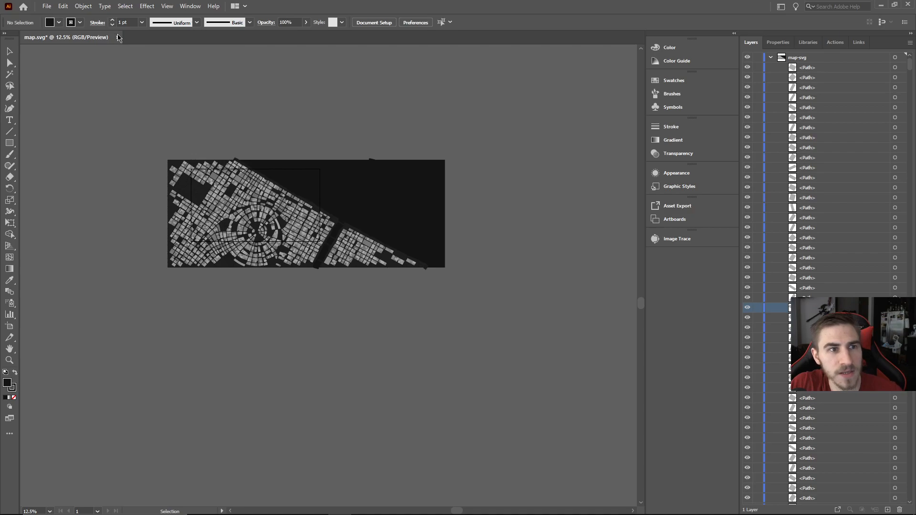
{"action": "left_click", "coordinate": [118, 38]}
{"action": "left_click", "coordinate": [500, 275]}
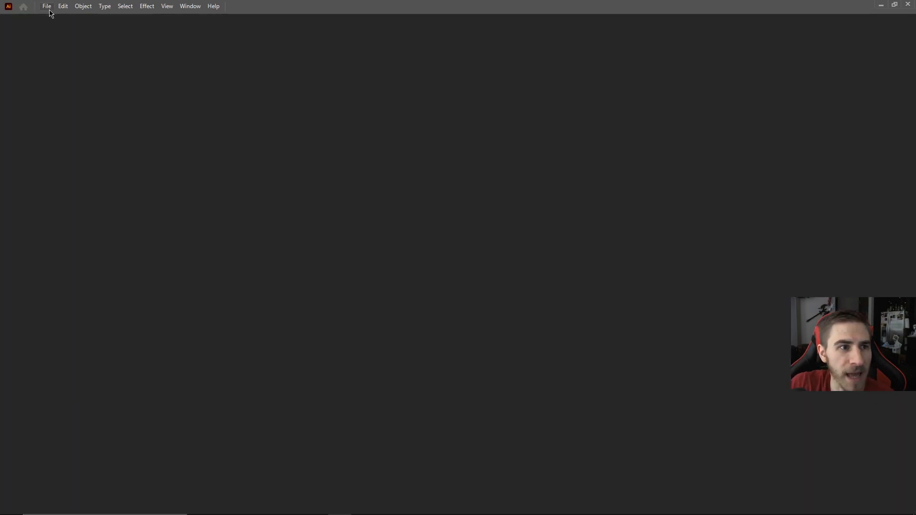
Open map.svg from the 35_City Generator folder
{"action": "left_click", "coordinate": [48, 6]}
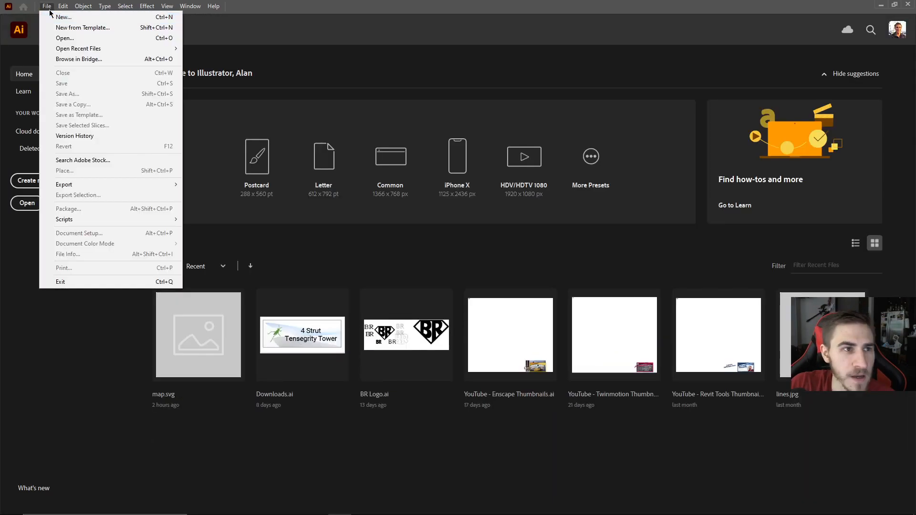
{"action": "left_click", "coordinate": [59, 38]}
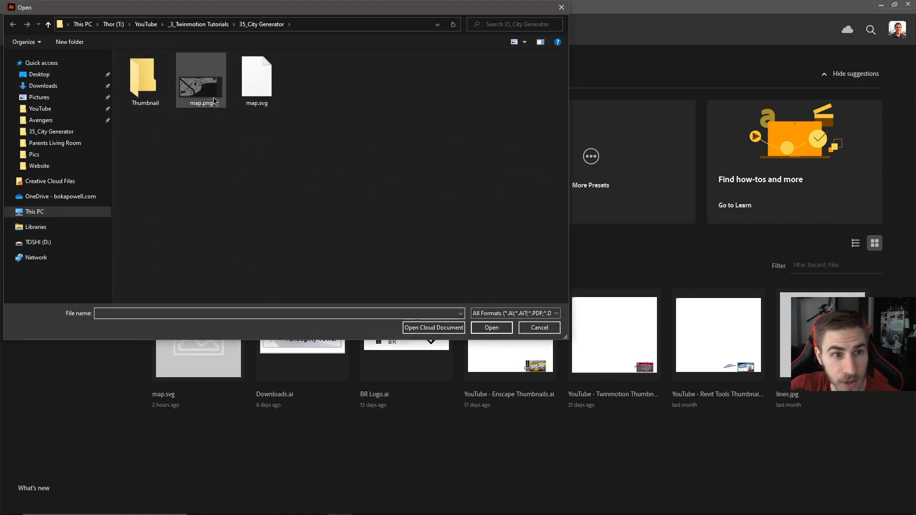
{"action": "double_click", "coordinate": [260, 90]}
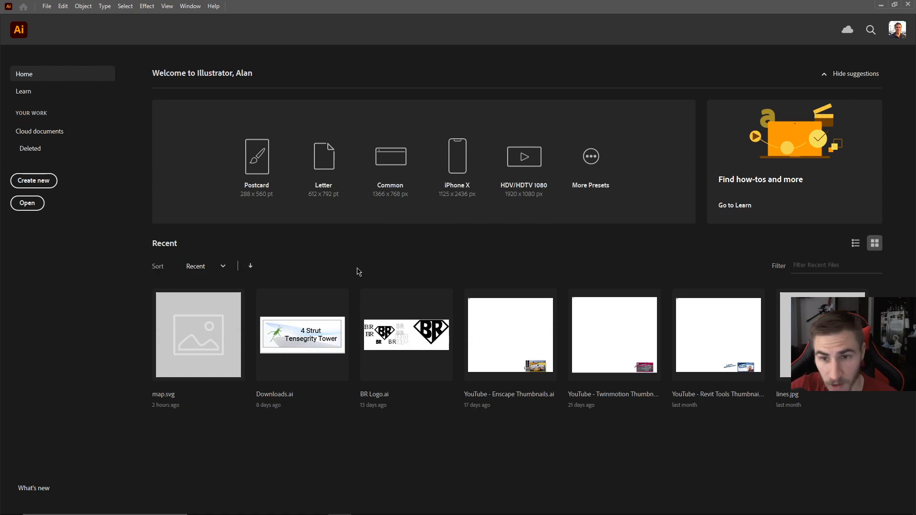
{"action": "scroll", "coordinate": [331, 290], "scroll_direction": "down", "scroll_amount": 3, "text": "alt"}
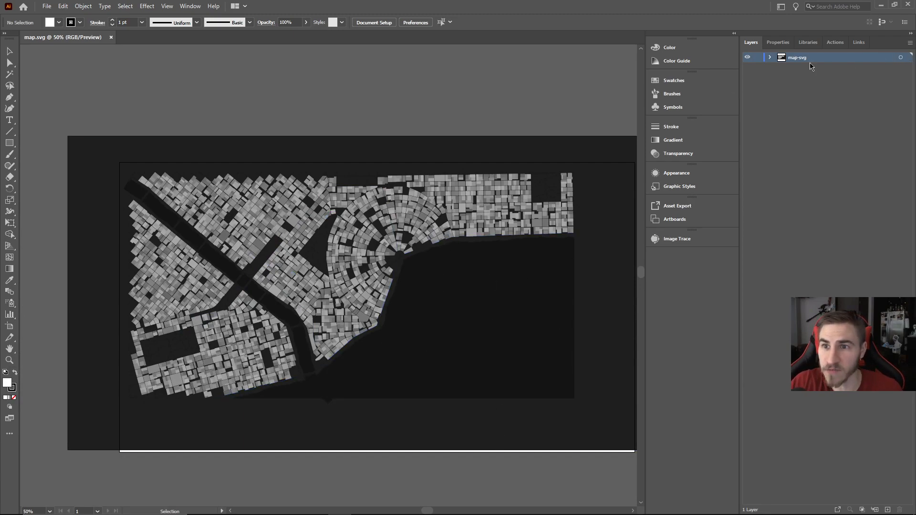
Expand the map-svg layer, narrow the Layers list, and select single building paths to examine how the map is built
{"action": "left_click", "coordinate": [770, 57]}
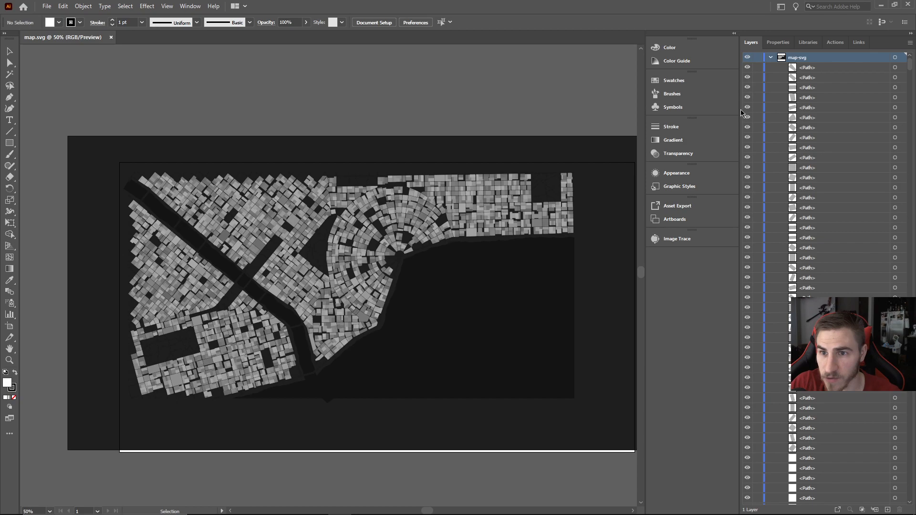
{"action": "left_click_drag", "start_coordinate": [755, 114], "coordinate": [814, 247]}
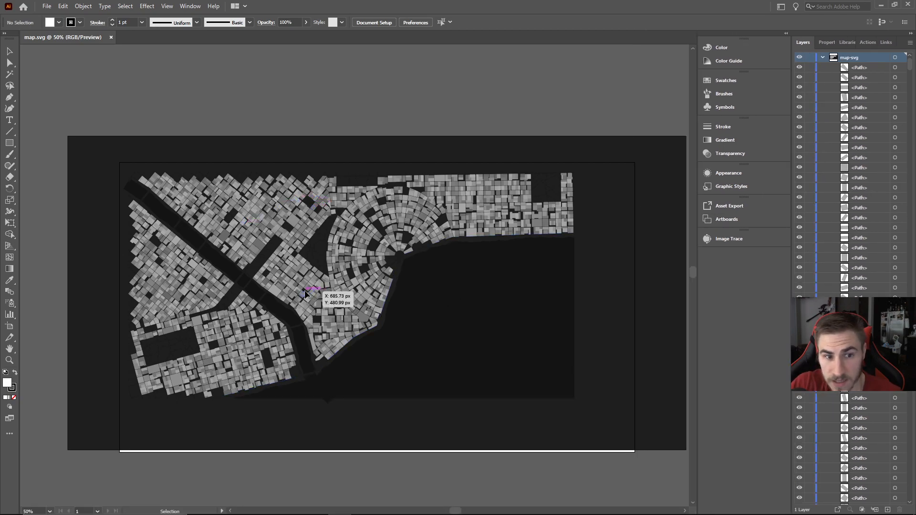
{"action": "left_click", "coordinate": [869, 127]}
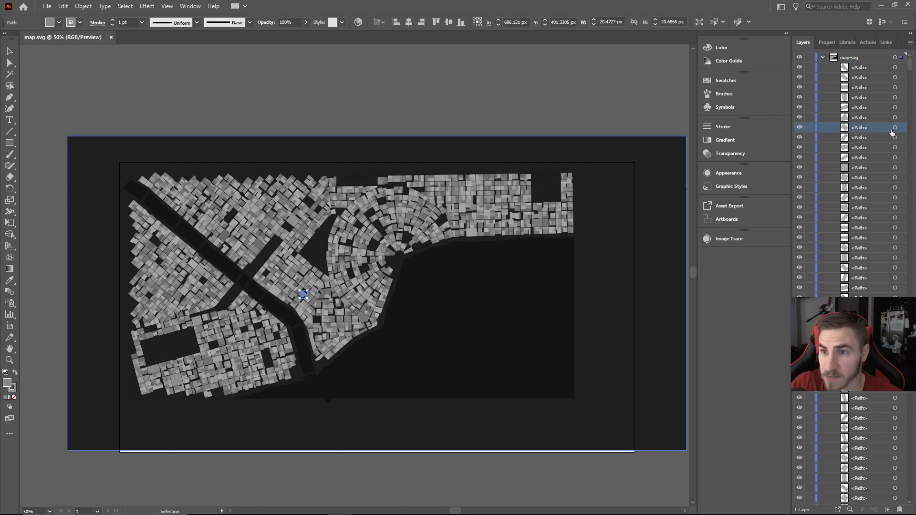
{"action": "left_click", "coordinate": [895, 128]}
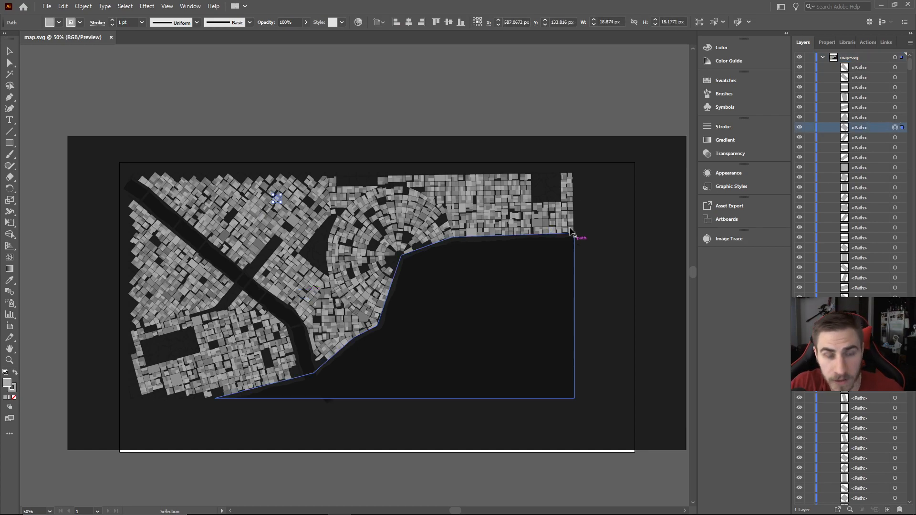
Delete the dark background rectangle behind the city and undo the deletion
{"action": "left_click", "coordinate": [582, 345]}
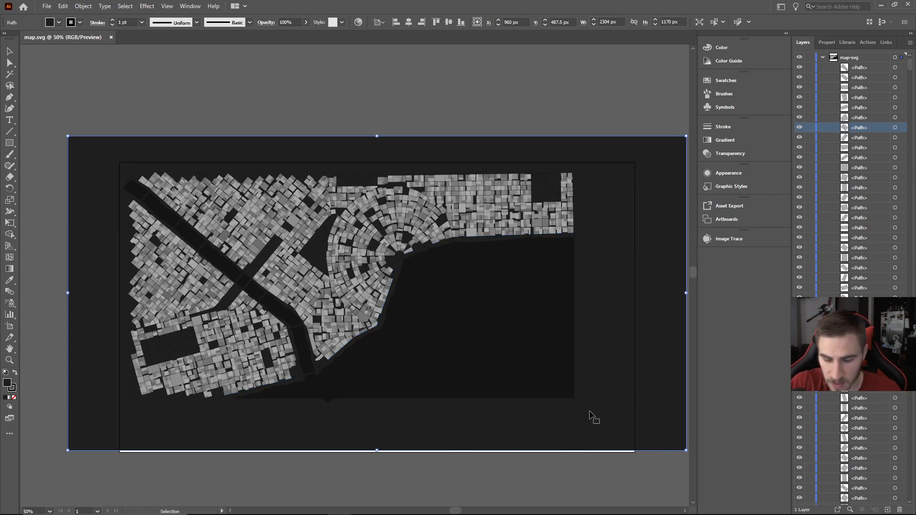
{"action": "key", "text": "Delete"}
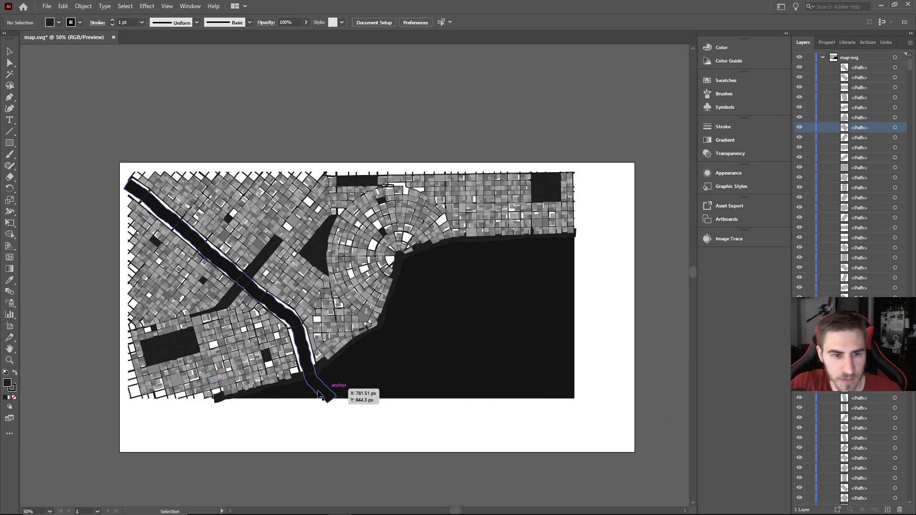
{"action": "scroll", "coordinate": [258, 361], "scroll_direction": "up", "scroll_amount": 2, "text": "alt"}
{"action": "key", "text": "ctrl+z"}
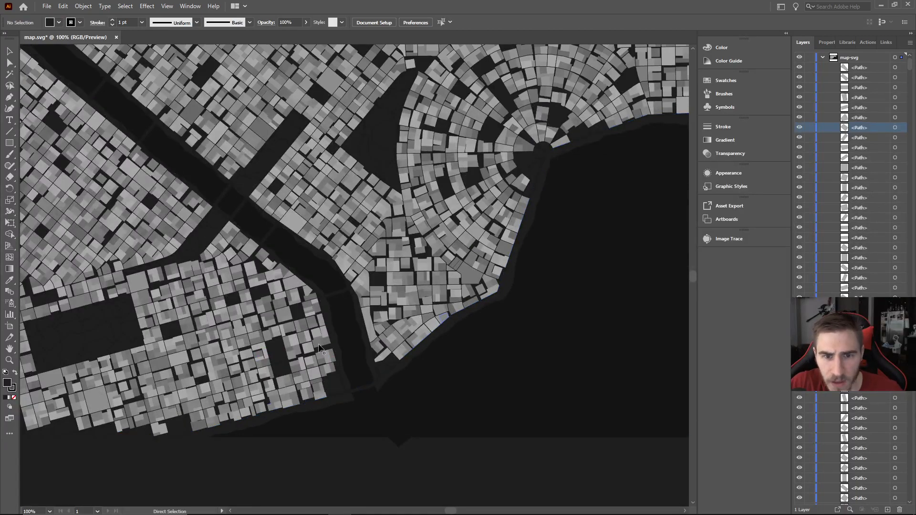
Select a light grey building in the circular district together with all objects of the same appearance
{"action": "scroll", "coordinate": [379, 340], "scroll_direction": "down", "scroll_amount": 1, "text": "alt"}
{"action": "scroll", "coordinate": [581, 208], "scroll_direction": "up", "scroll_amount": 2}
{"action": "scroll", "coordinate": [459, 287], "scroll_direction": "up", "scroll_amount": 2, "text": "alt"}
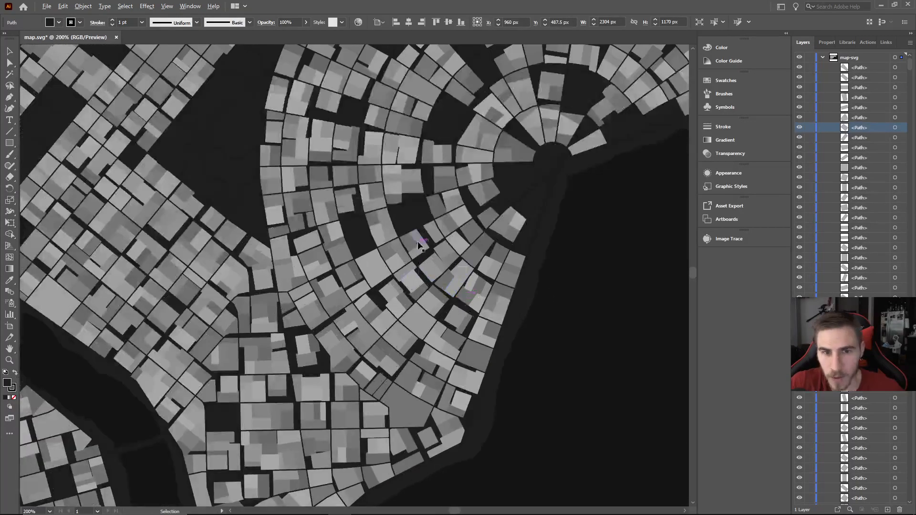
{"action": "scroll", "coordinate": [417, 241], "scroll_direction": "up", "scroll_amount": 1}
{"action": "scroll", "coordinate": [401, 244], "scroll_direction": "up", "scroll_amount": 2, "text": "alt"}
{"action": "left_click", "coordinate": [355, 276]}
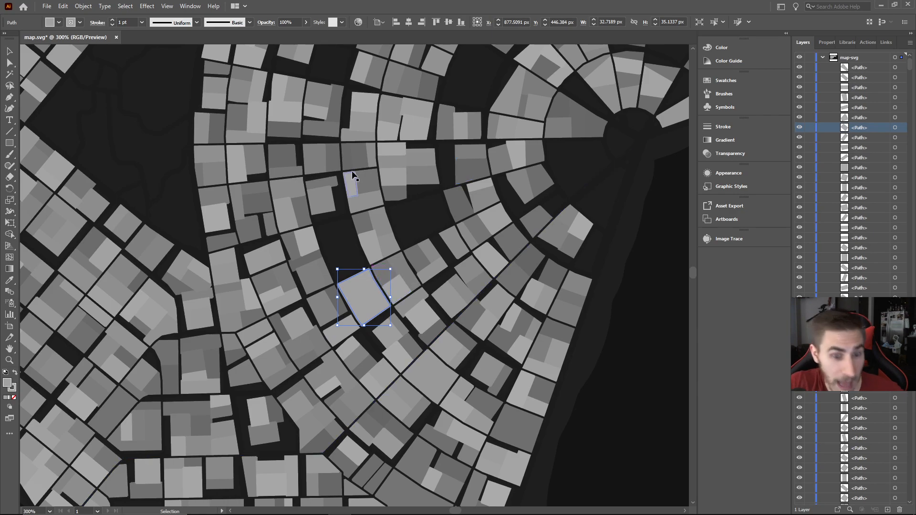
{"action": "key", "text": "ctrl+minus"}
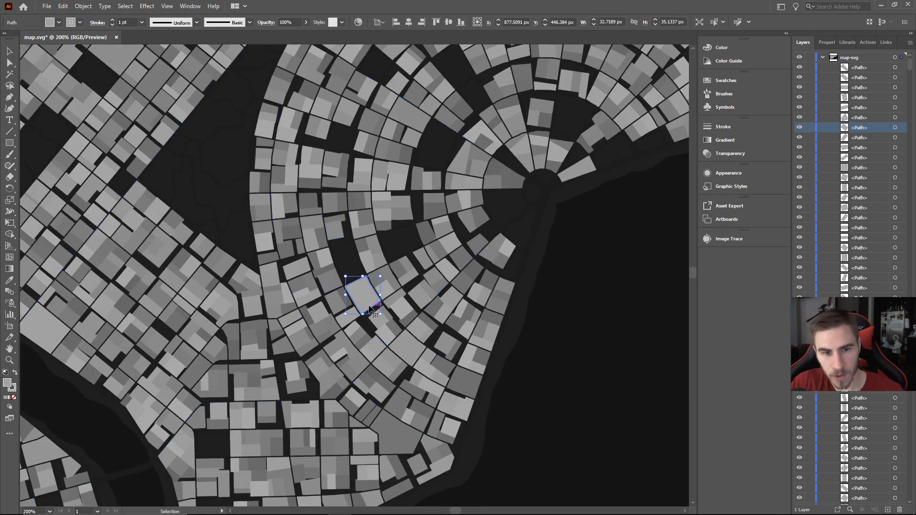
{"action": "left_click", "coordinate": [125, 6]}
{"action": "mouse_move", "coordinate": [156, 98]}
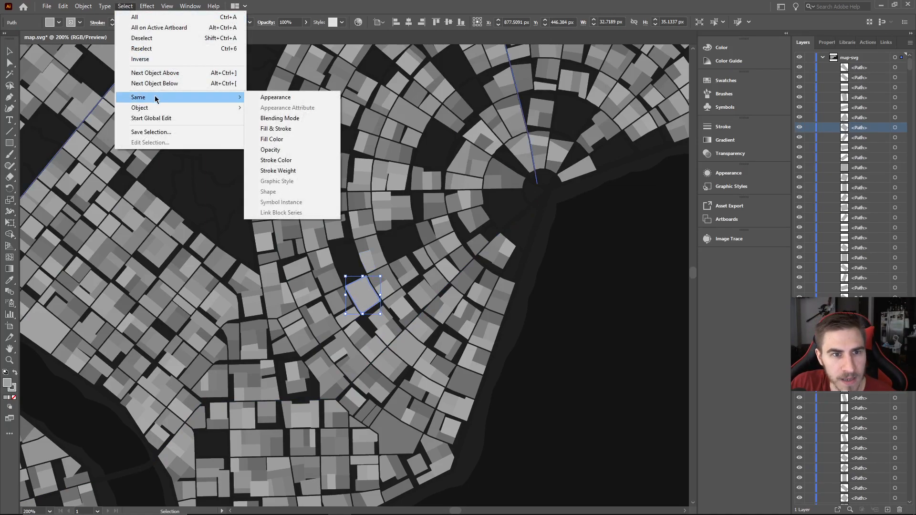
{"action": "left_click", "coordinate": [305, 98]}
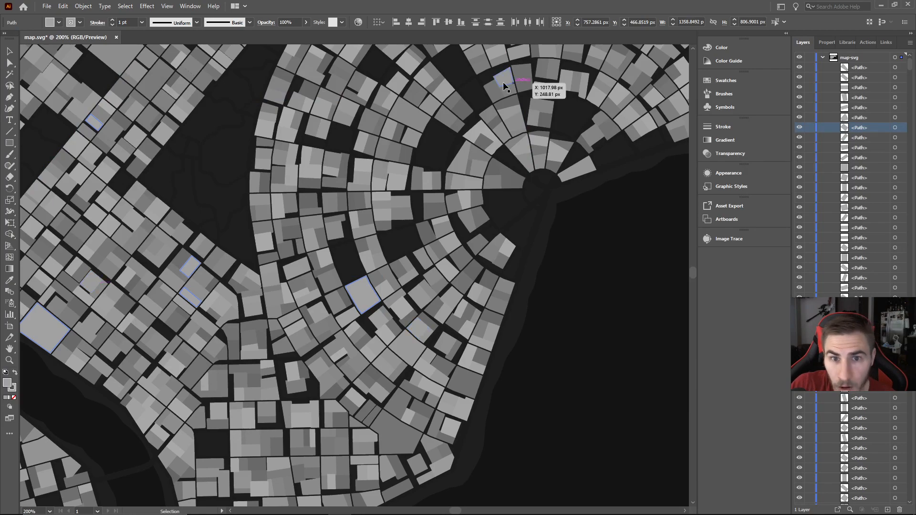
Set the fill of the selected matching buildings to purple A259A9
{"action": "scroll", "coordinate": [511, 88], "scroll_direction": "up", "scroll_amount": 2}
{"action": "scroll", "coordinate": [372, 226], "scroll_direction": "up", "scroll_amount": 2}
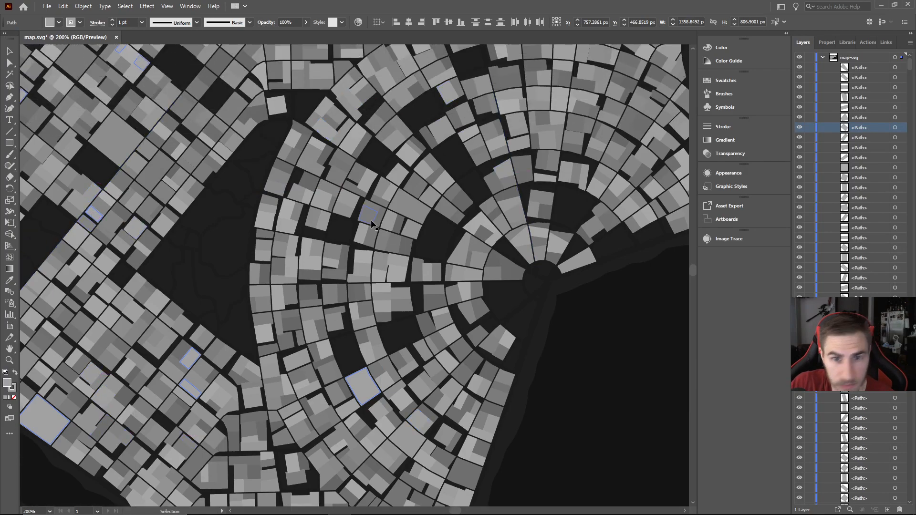
{"action": "scroll", "coordinate": [396, 158], "scroll_direction": "down", "scroll_amount": 2}
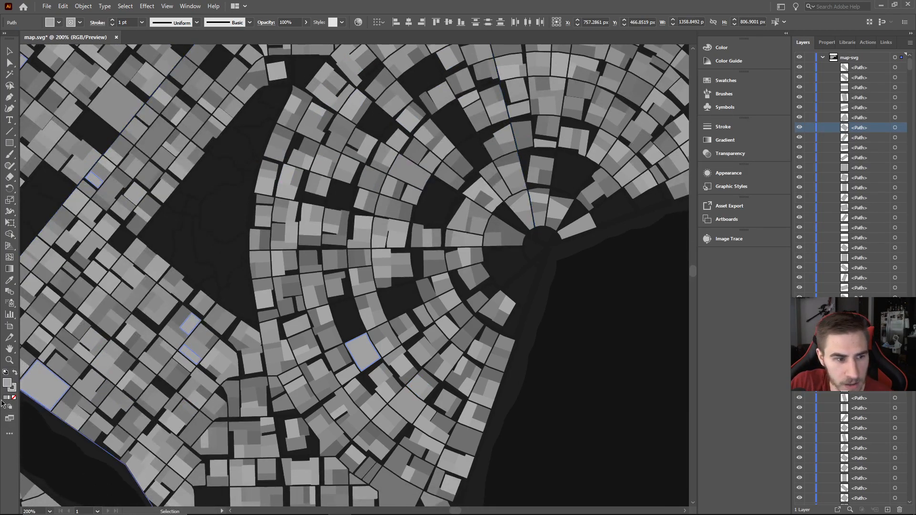
{"action": "double_click", "coordinate": [7, 383]}
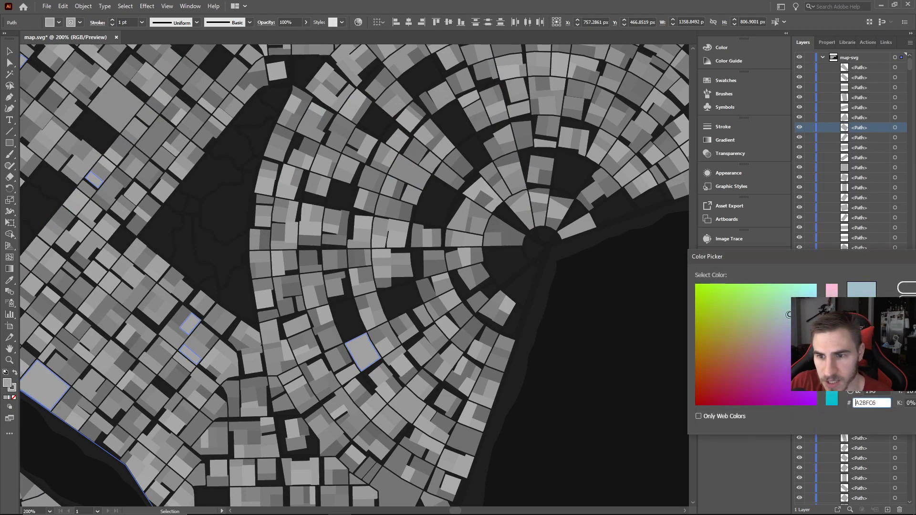
{"action": "type", "text": "A259A9"}
{"action": "key", "text": "Return"}
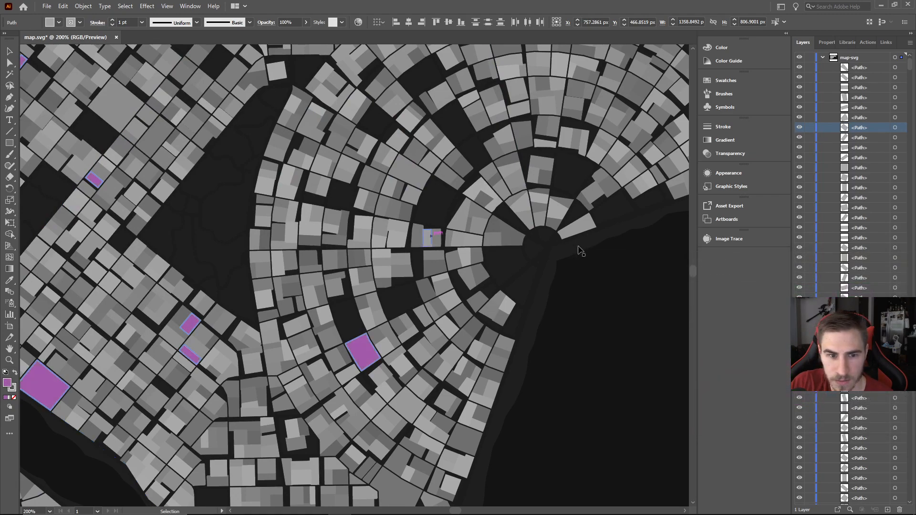
{"action": "scroll", "coordinate": [418, 353], "scroll_direction": "down", "scroll_amount": 1, "text": "alt"}
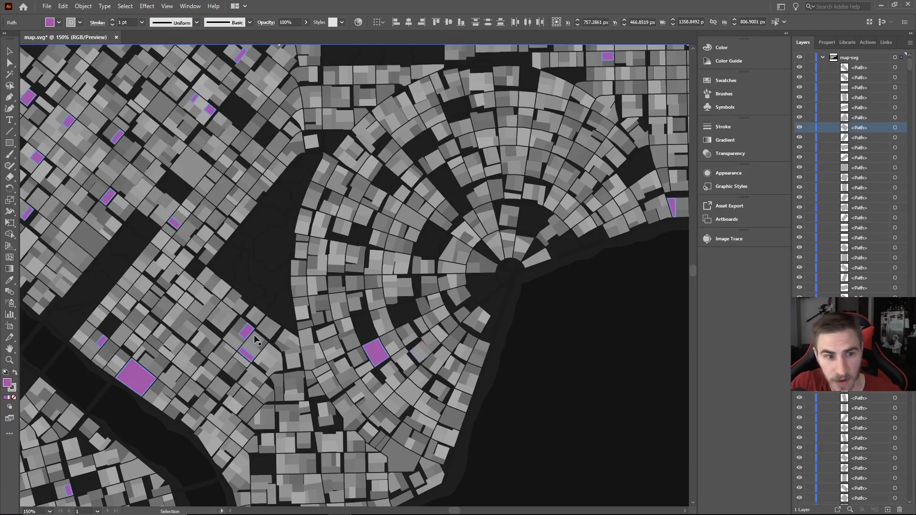
Select another grey building and all objects with the same appearance, and fill them with green 73DF37
{"action": "left_click", "coordinate": [360, 188]}
{"action": "right_click", "coordinate": [359, 187]}
{"action": "left_click", "coordinate": [125, 5]}
{"action": "mouse_move", "coordinate": [235, 97]}
{"action": "left_click", "coordinate": [268, 97]}
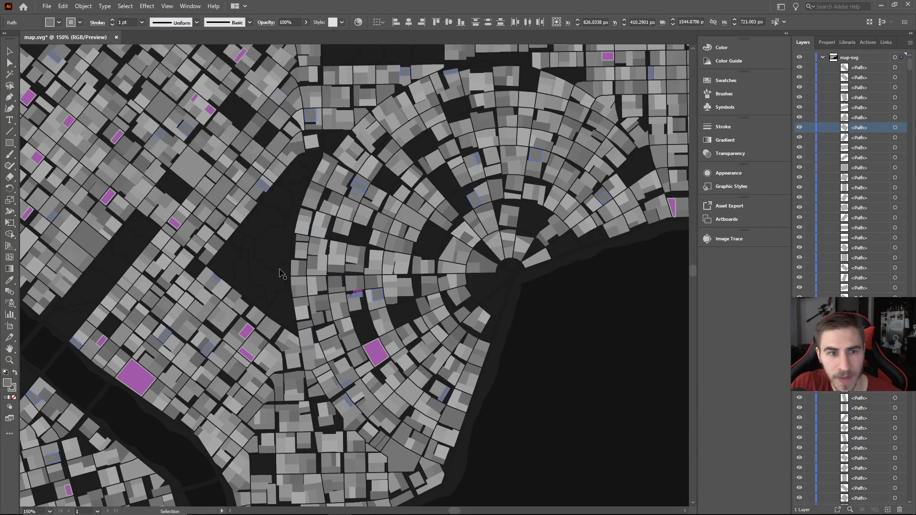
{"action": "double_click", "coordinate": [7, 382]}
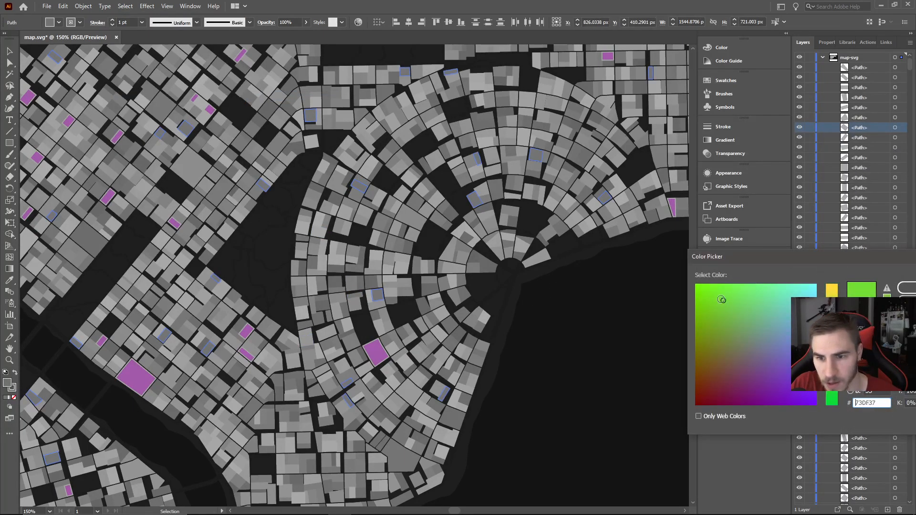
{"action": "left_click", "coordinate": [907, 288]}
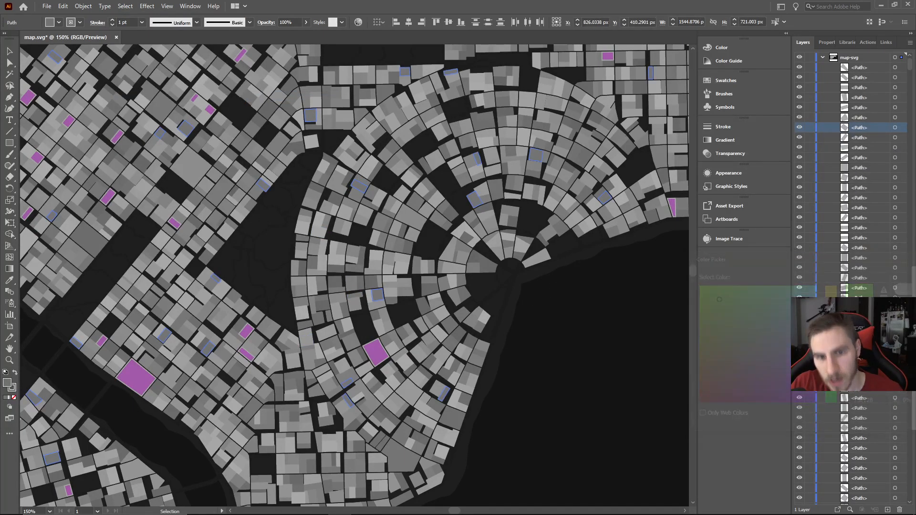
Select the large dark sea shape beside the city and fill it with blue 1447FF
{"action": "left_click", "coordinate": [595, 360]}
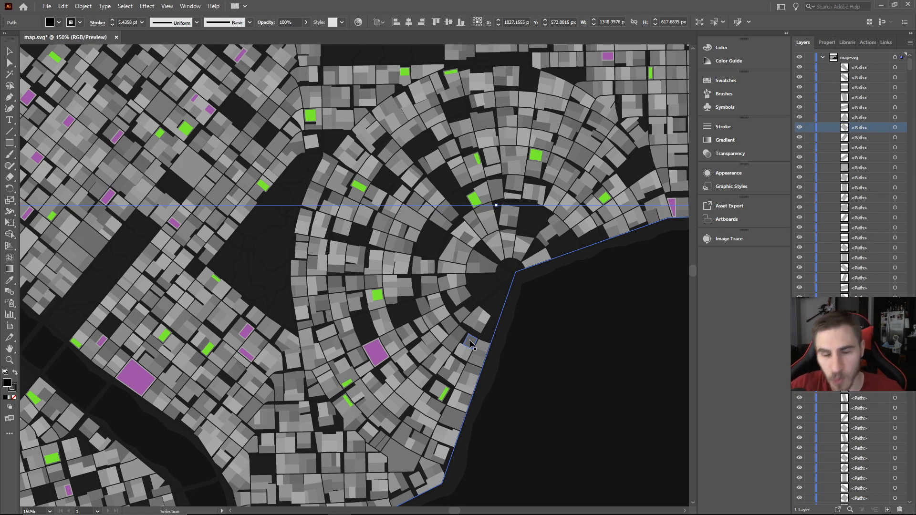
{"action": "key", "text": "ctrl+minus"}
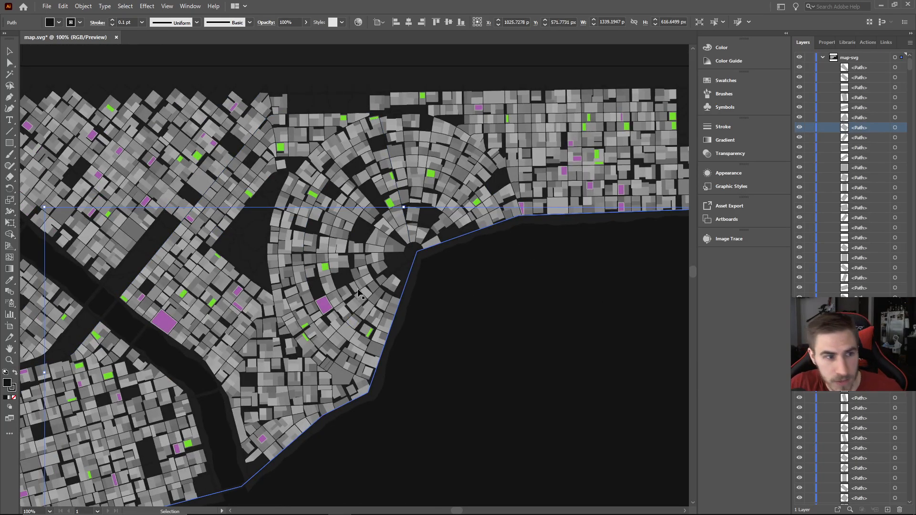
{"action": "left_click", "coordinate": [86, 6]}
{"action": "mouse_move", "coordinate": [155, 97]}
{"action": "left_click", "coordinate": [270, 97]}
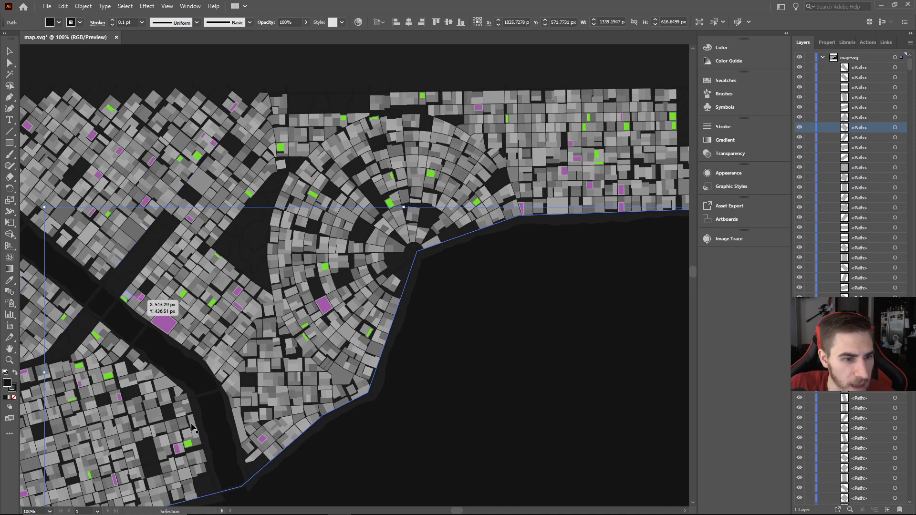
{"action": "double_click", "coordinate": [7, 383]}
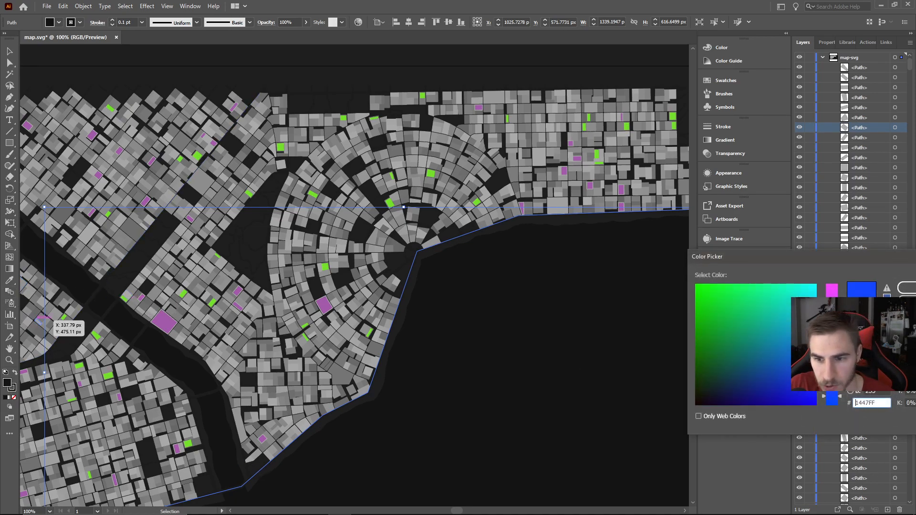
{"action": "key", "text": "Return"}
Try to fill the river shape running through the city with dark blue 0022BE
{"action": "left_click", "coordinate": [221, 441]}
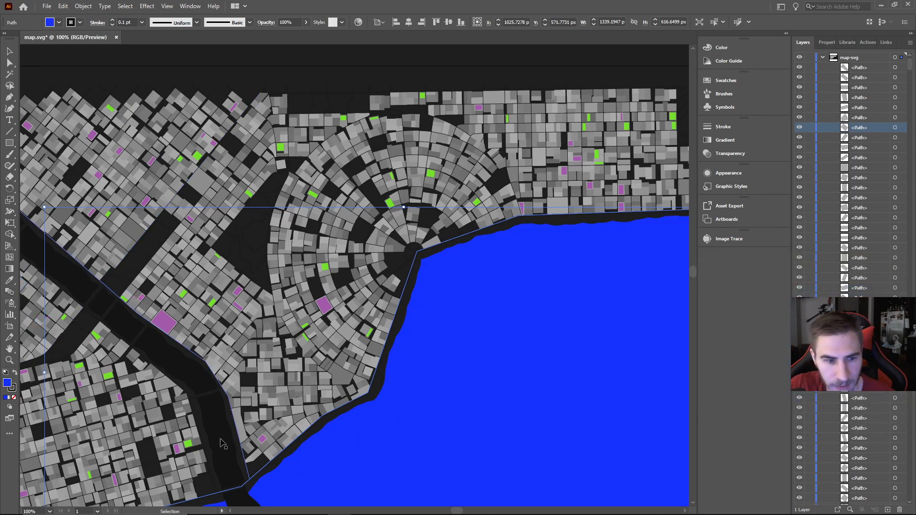
{"action": "left_click", "coordinate": [493, 358]}
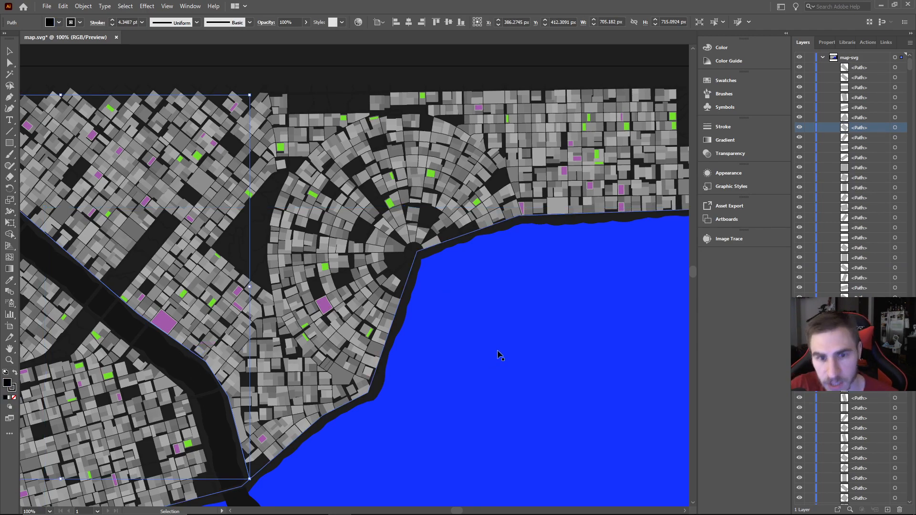
{"action": "double_click", "coordinate": [11, 385]}
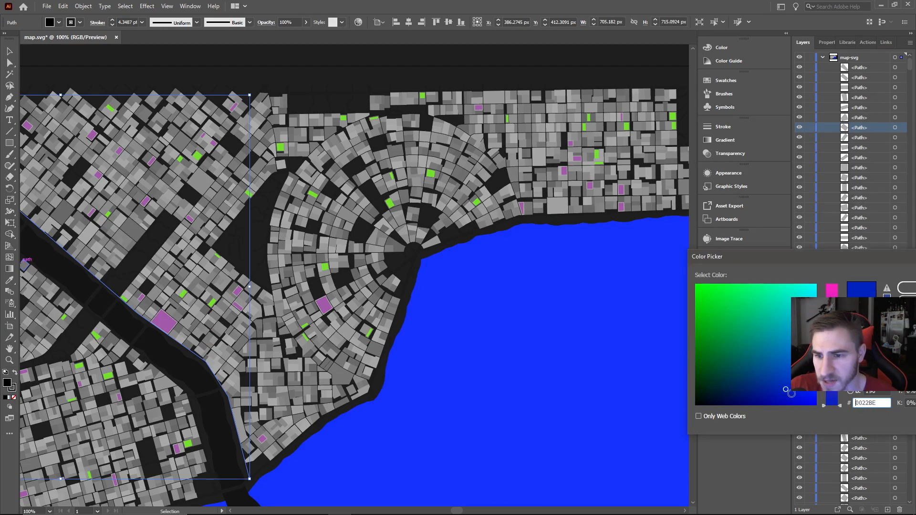
{"action": "key", "text": "Return"}
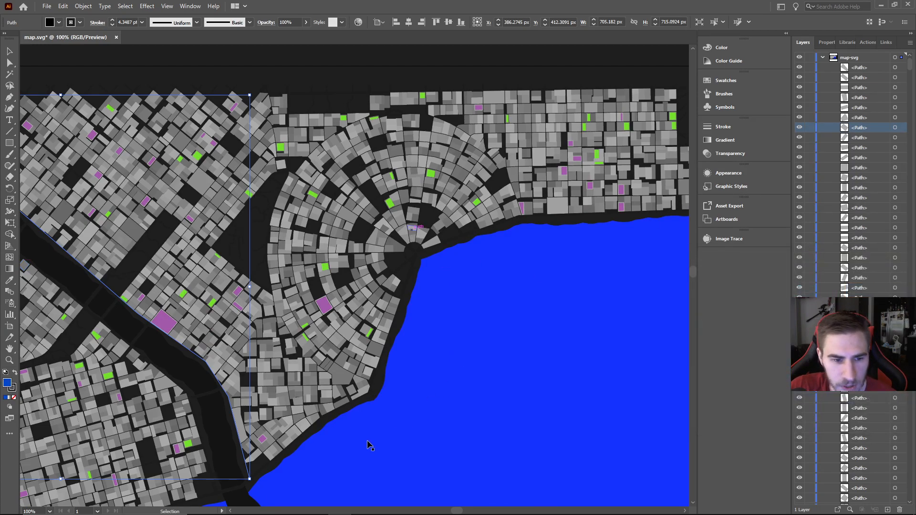
Select the dark background, view the whole recoloured map, and switch back to the City Generator page in the browser
{"action": "left_click", "coordinate": [404, 74]}
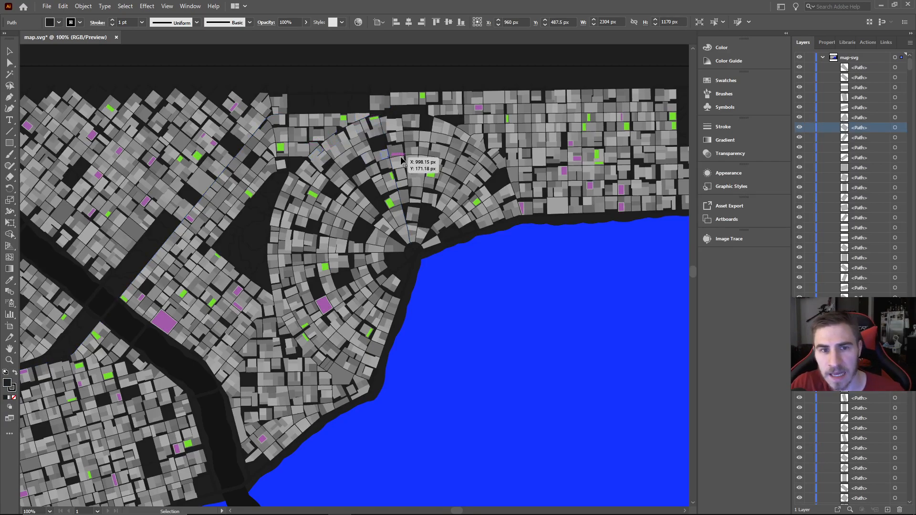
{"action": "scroll", "coordinate": [469, 281], "scroll_direction": "down", "scroll_amount": 1, "text": "alt"}
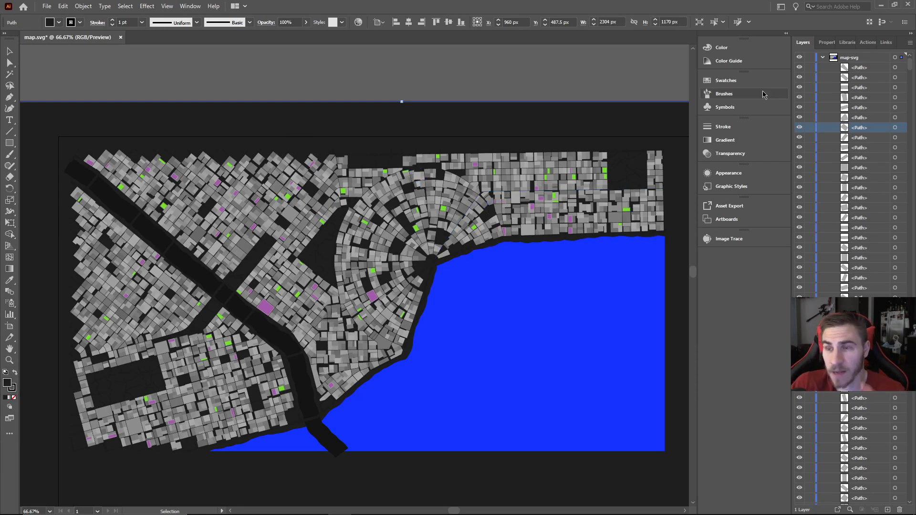
{"action": "left_click", "coordinate": [881, 4]}
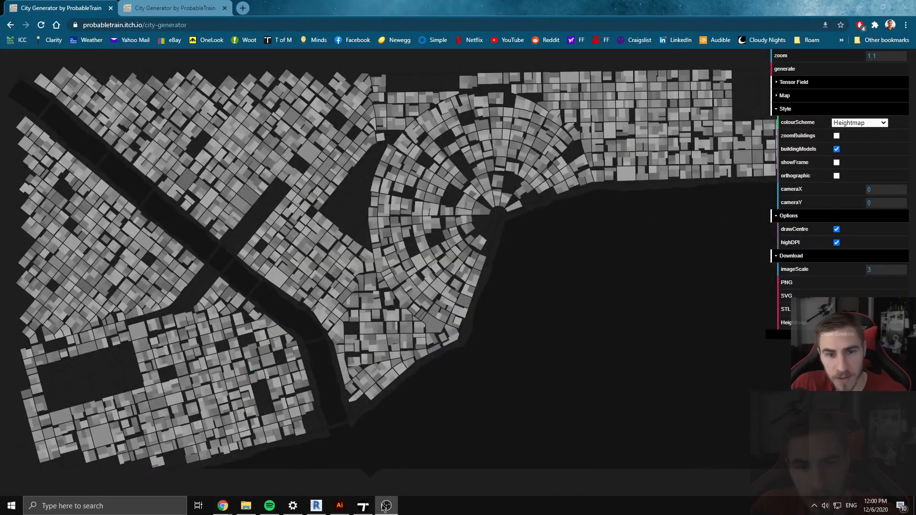
Switch to Twinmotion, start a landscape import, and choose map.png from the 35_City Generator folder in _3_Twinmotion Tutorials as its file
{"action": "left_click", "coordinate": [369, 508]}
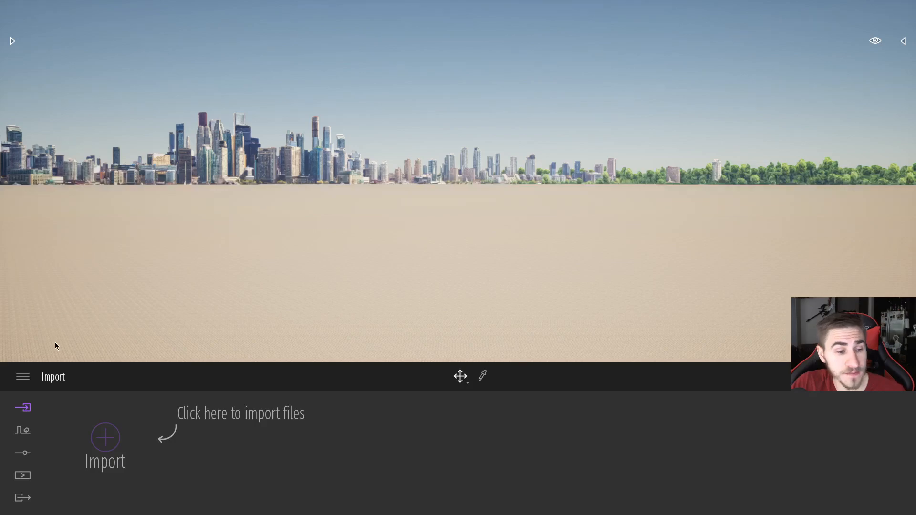
{"action": "left_click", "coordinate": [106, 438]}
{"action": "left_click", "coordinate": [482, 196]}
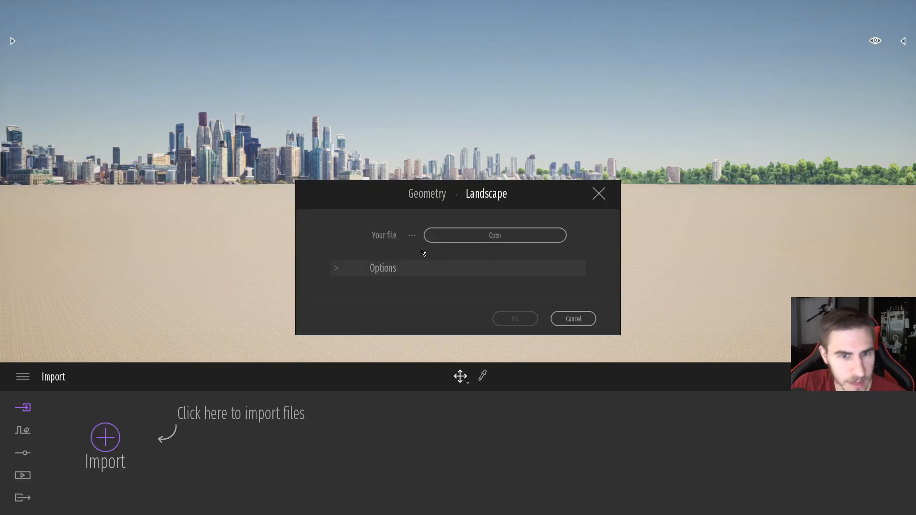
{"action": "left_click", "coordinate": [503, 235]}
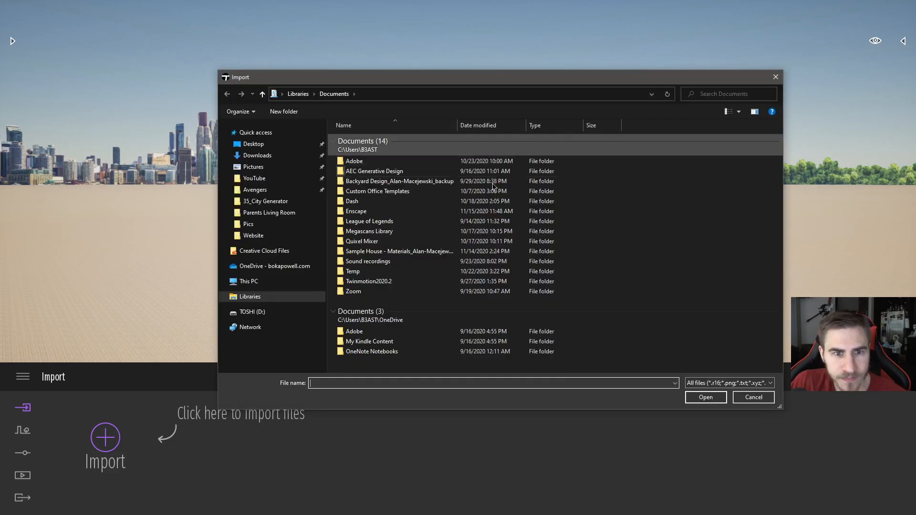
{"action": "left_click", "coordinate": [278, 189]}
{"action": "left_click", "coordinate": [281, 179]}
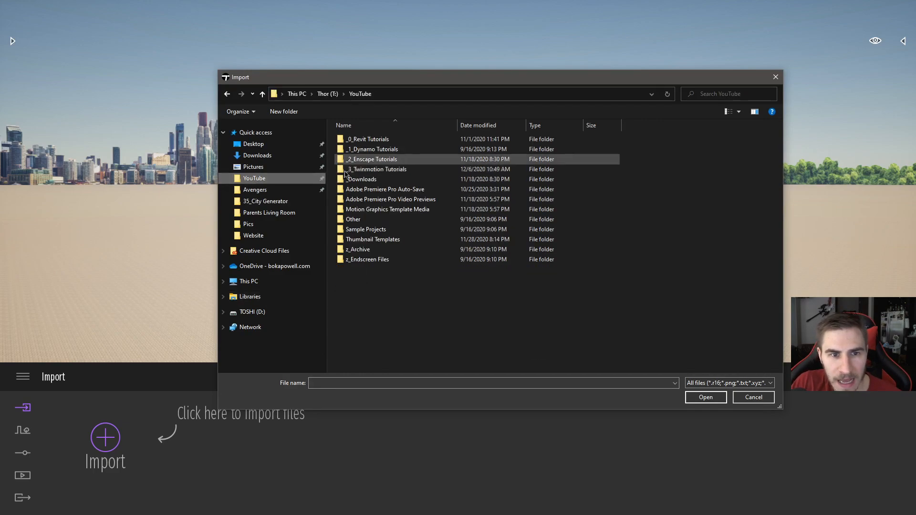
{"action": "double_click", "coordinate": [356, 170]}
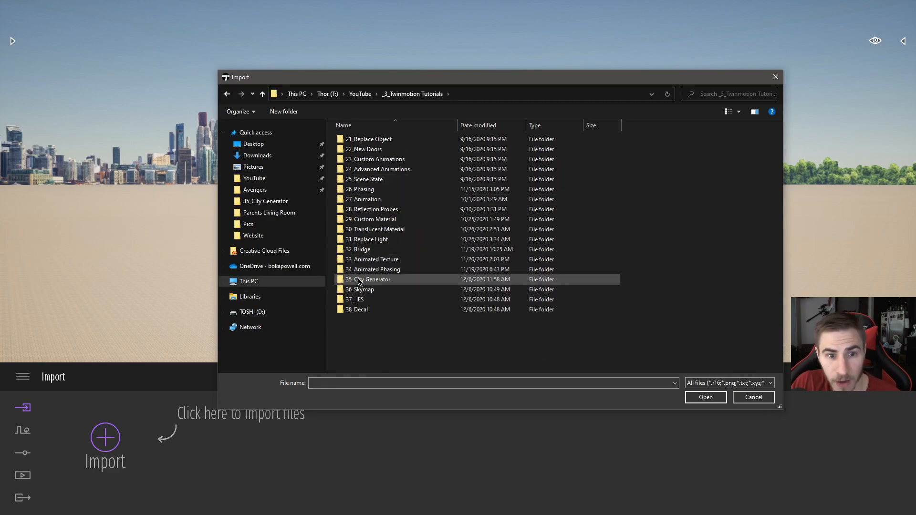
{"action": "double_click", "coordinate": [359, 280]}
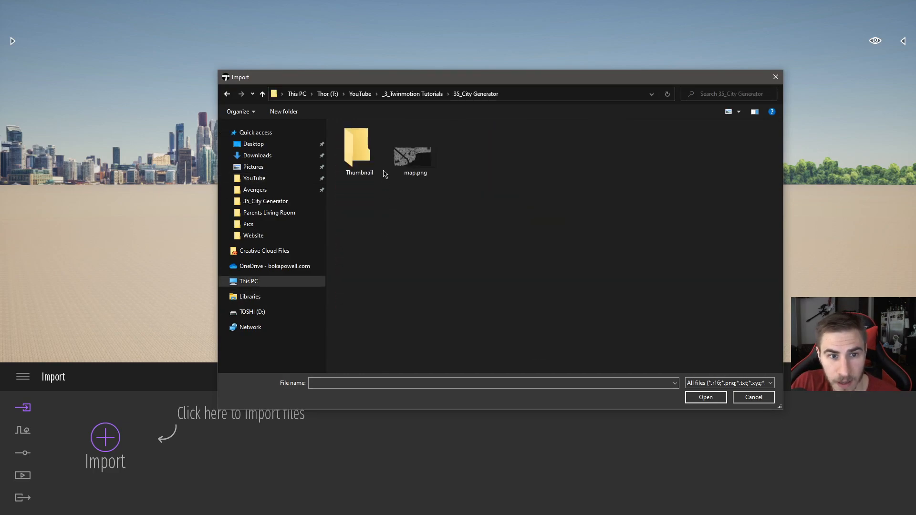
{"action": "double_click", "coordinate": [422, 151]}
Set the landscape's amplitude to 50 m in the import options and import the heightmap
{"action": "left_click", "coordinate": [339, 273]}
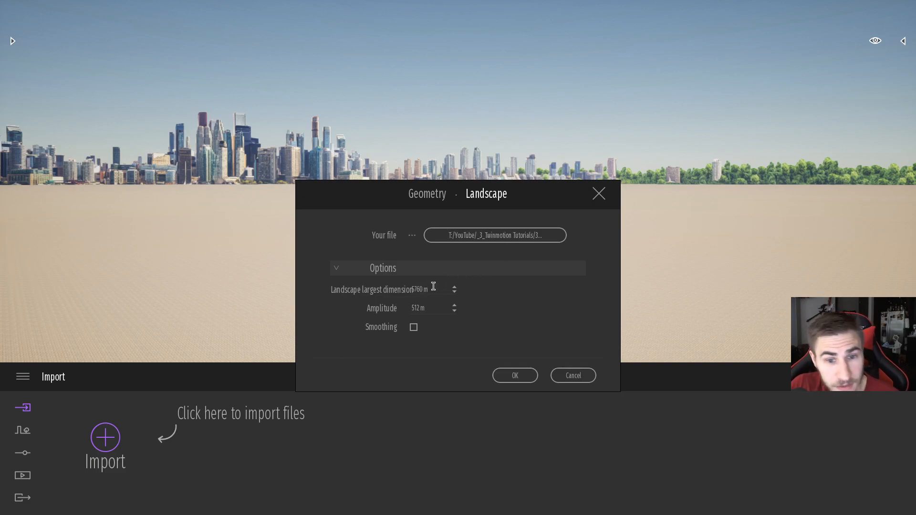
{"action": "left_click_drag", "start_coordinate": [427, 290], "coordinate": [399, 290]}
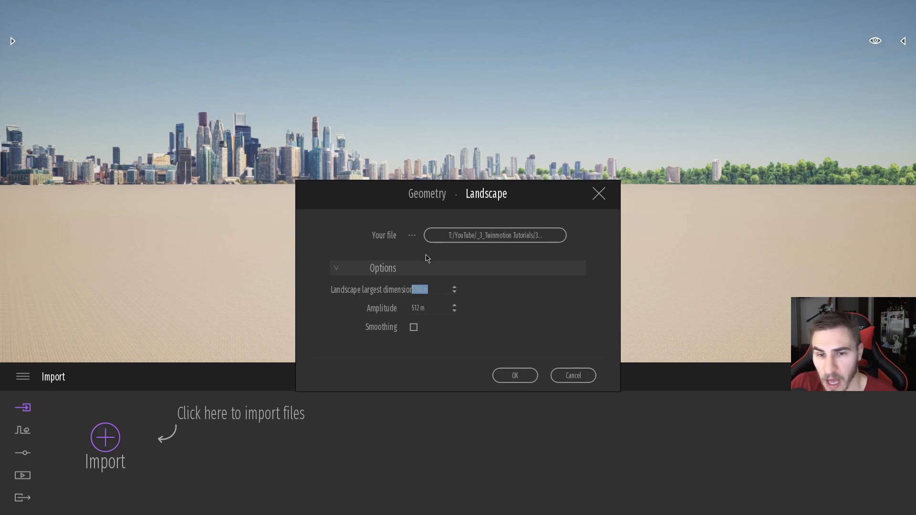
{"action": "left_click", "coordinate": [424, 306]}
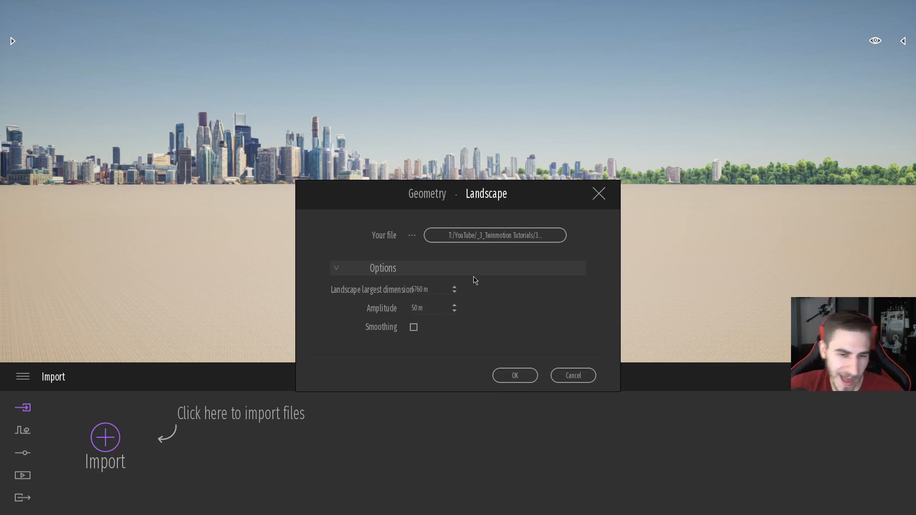
{"action": "double_click", "coordinate": [421, 289]}
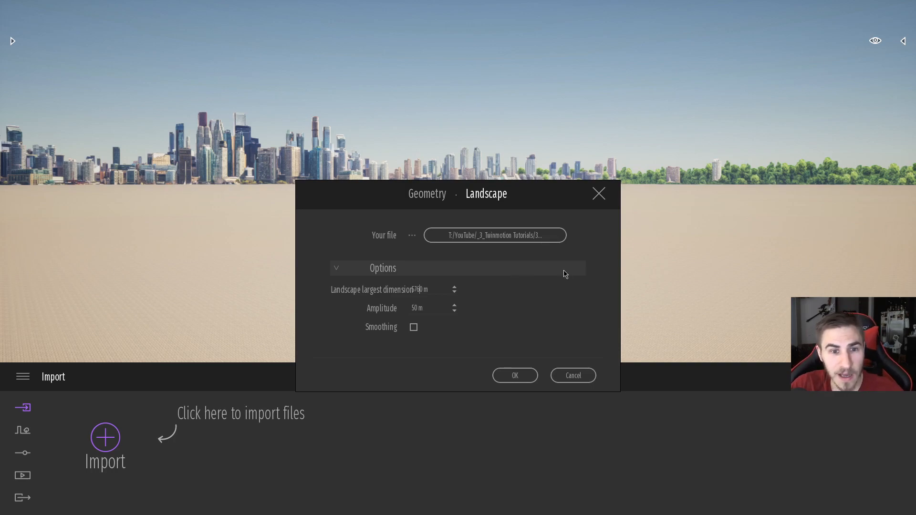
{"action": "left_click", "coordinate": [519, 380]}
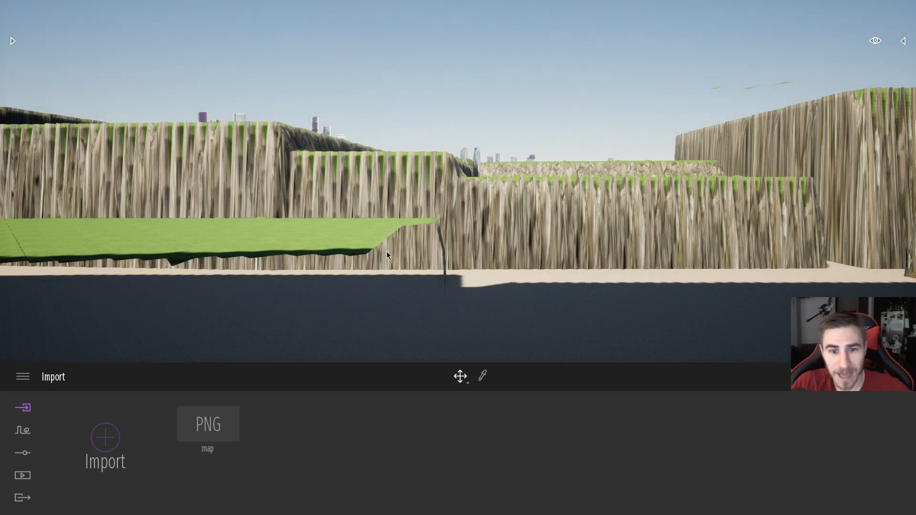
Examine the imported terrain from street level, including the raised building blocks and the passages between them
{"action": "right_click_drag", "start_coordinate": [387, 252], "coordinate": [416, 236]}
{"action": "key", "text": "w"}
{"action": "key", "text": "w"}
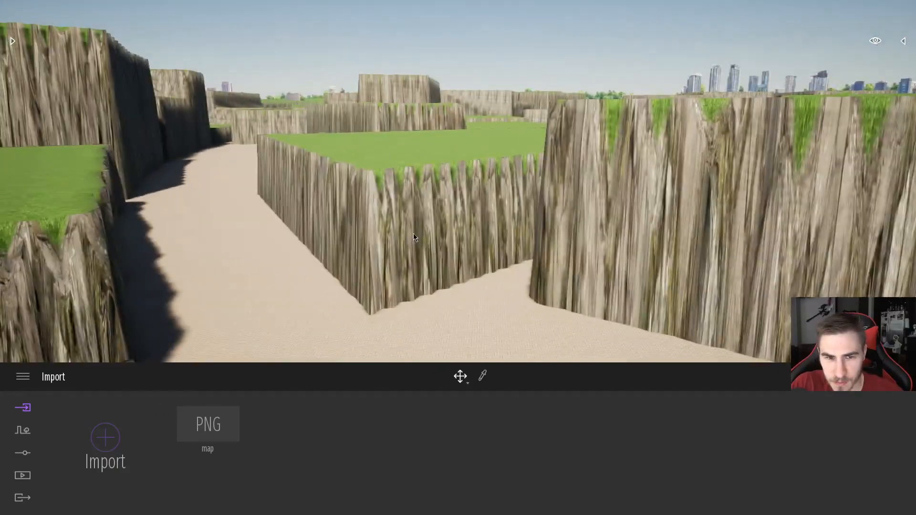
{"action": "mouse_move", "coordinate": [495, 318]}
{"action": "right_mouse_down"}
{"action": "mouse_move", "coordinate": [382, 315]}
{"action": "mouse_move", "coordinate": [559, 320]}
{"action": "mouse_move", "coordinate": [444, 321]}
{"action": "mouse_move", "coordinate": [512, 311]}
{"action": "right_mouse_up"}
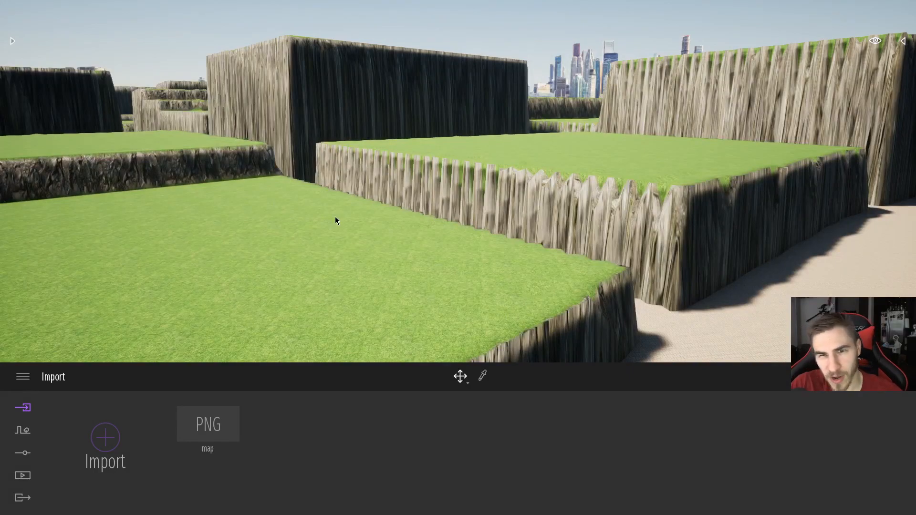
{"action": "key", "text": "w"}
{"action": "right_click_drag", "start_coordinate": [659, 202], "coordinate": [586, 201]}
{"action": "right_click_drag", "start_coordinate": [480, 233], "coordinate": [406, 236]}
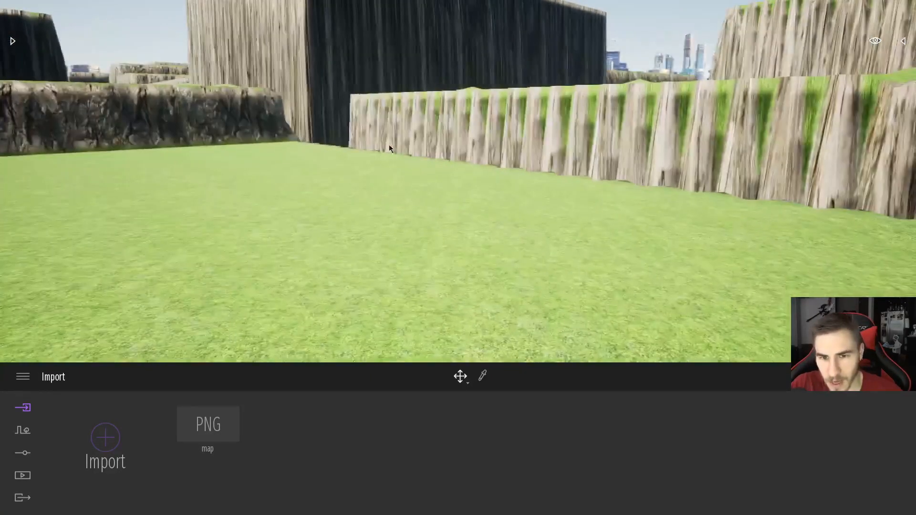
Select the imported landscape, frame the whole of it in the view, and collapse the Landscapes library
{"action": "left_click", "coordinate": [508, 290]}
{"action": "key", "text": "f"}
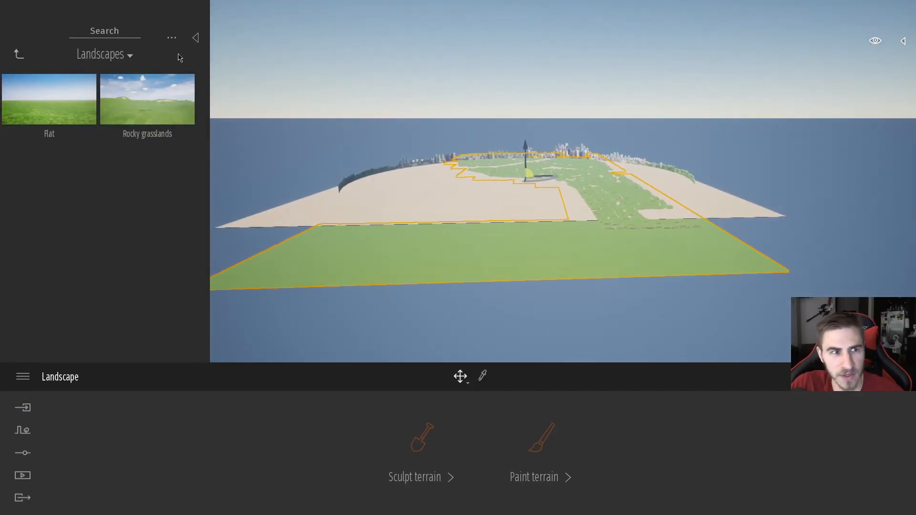
{"action": "left_click", "coordinate": [196, 38]}
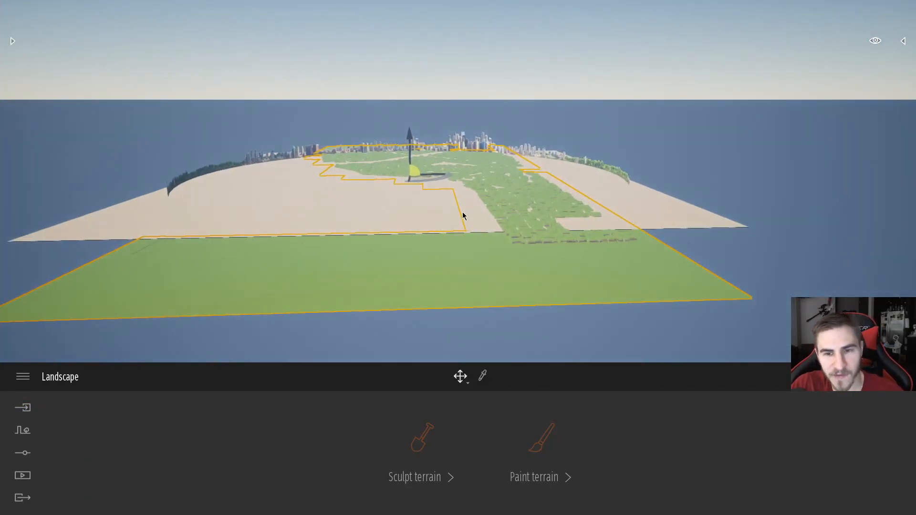
Examine the overall extent of the imported landscape from above, comparing it with the surrounding starting ground
{"action": "right_click_drag", "start_coordinate": [457, 214], "coordinate": [501, 239]}
{"action": "key", "text": "w"}
{"action": "key", "text": "w"}
{"action": "key", "text": "w"}
{"action": "key", "text": "w"}
{"action": "key", "text": "w"}
{"action": "key", "text": "w"}
{"action": "key", "text": "w"}
{"action": "key", "text": "w"}
{"action": "key", "text": "w"}
{"action": "key", "text": "w"}
{"action": "key", "text": "w"}
{"action": "key", "text": "w"}
{"action": "key", "text": "w"}
{"action": "key", "text": "w"}
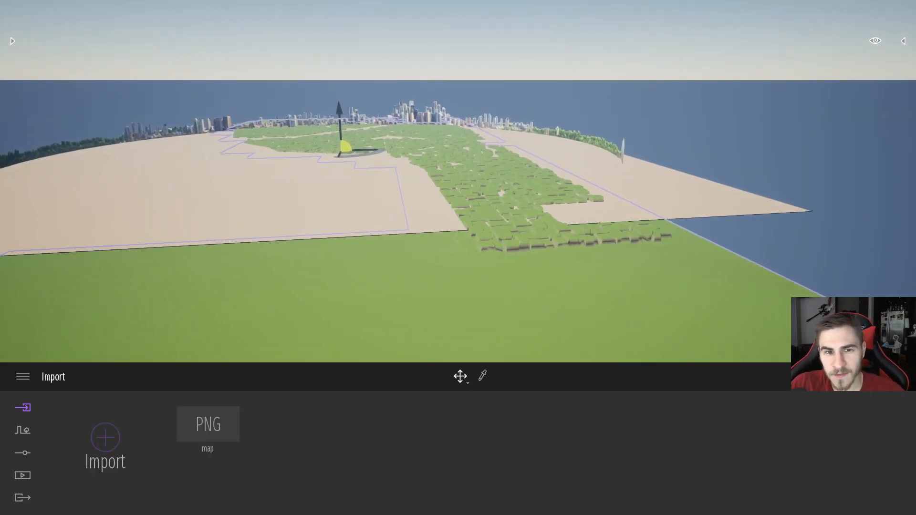
{"action": "key", "text": "w"}
{"action": "right_click_drag", "start_coordinate": [458, 191], "coordinate": [481, 165]}
{"action": "key", "text": "w"}
{"action": "key", "text": "w"}
{"action": "right_click_drag", "start_coordinate": [475, 224], "coordinate": [484, 228]}
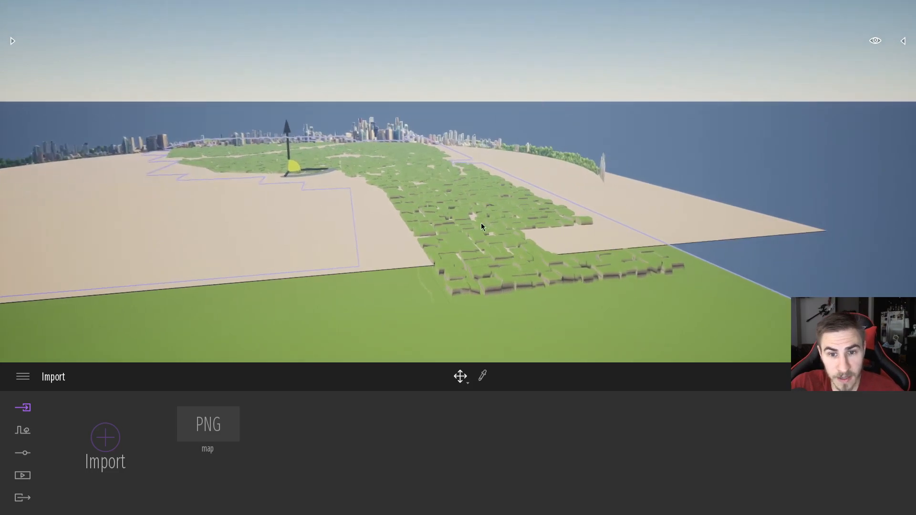
{"action": "right_click_drag", "start_coordinate": [395, 280], "coordinate": [400, 284]}
{"action": "key", "text": "w"}
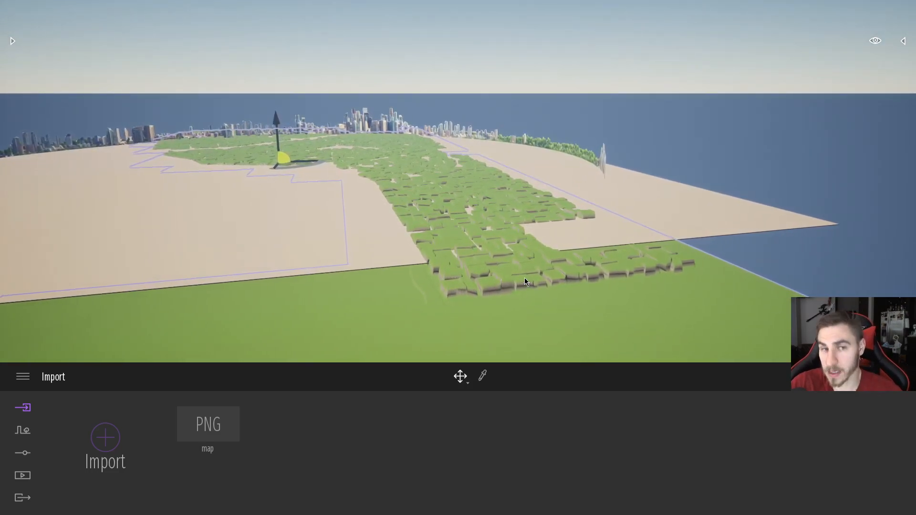
Inspect the city blocks at closer range from above, down to the outer edge beside the flat area
{"action": "key", "text": "w"}
{"action": "right_click_drag", "start_coordinate": [513, 245], "coordinate": [460, 242]}
{"action": "key", "text": "w"}
{"action": "key", "text": "w"}
{"action": "key", "text": "w"}
{"action": "key", "text": "w"}
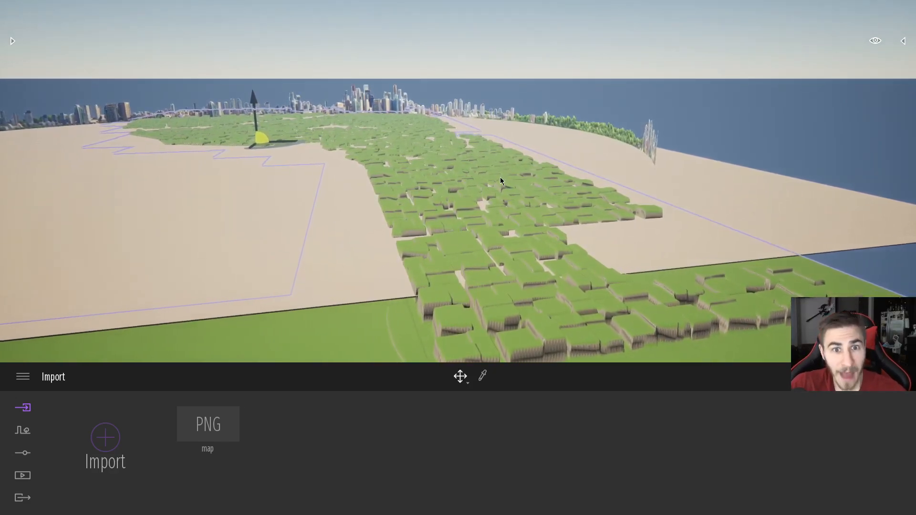
{"action": "key", "text": "w"}
{"action": "right_click_drag", "start_coordinate": [500, 177], "coordinate": [687, 178]}
{"action": "key", "text": "w"}
{"action": "key", "text": "w"}
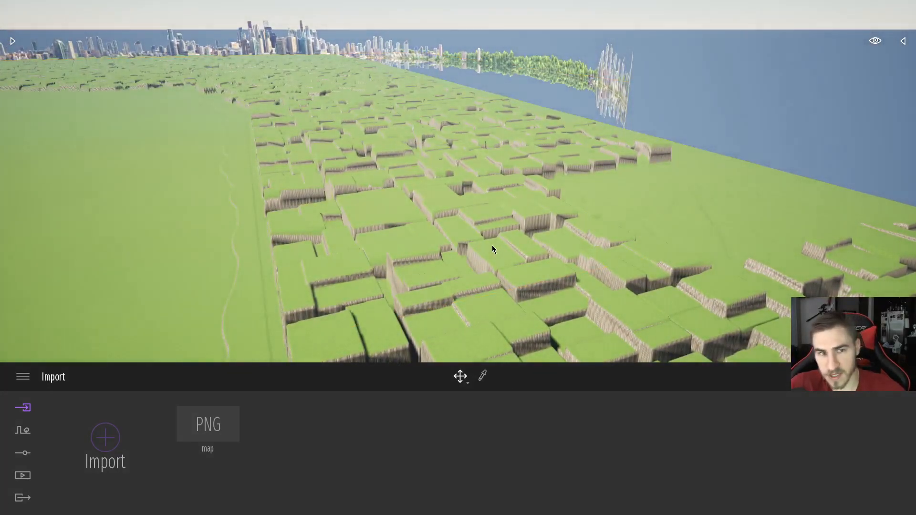
{"action": "right_click_drag", "start_coordinate": [493, 249], "coordinate": [45, 234]}
{"action": "key", "text": "w"}
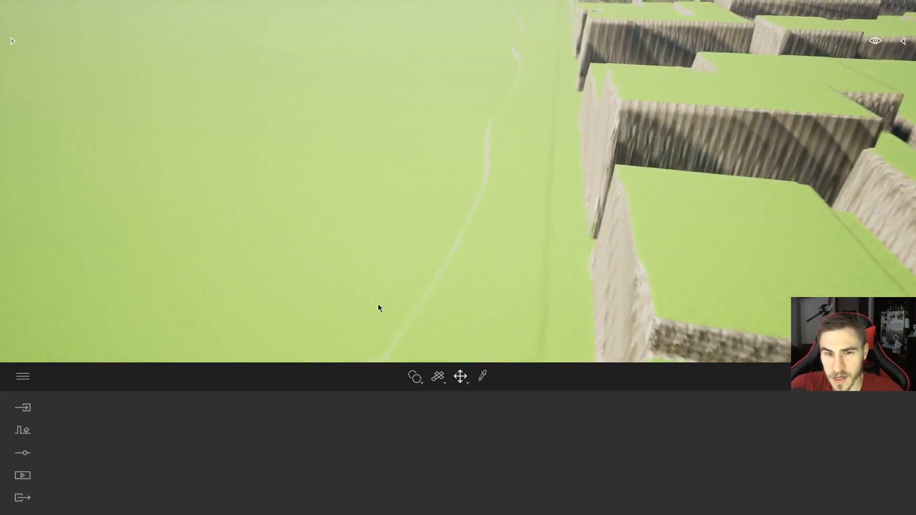
Activate the material picker and inspect the grassy tops and rocky sides of the blocks along the city's edge
{"action": "left_click", "coordinate": [484, 377]}
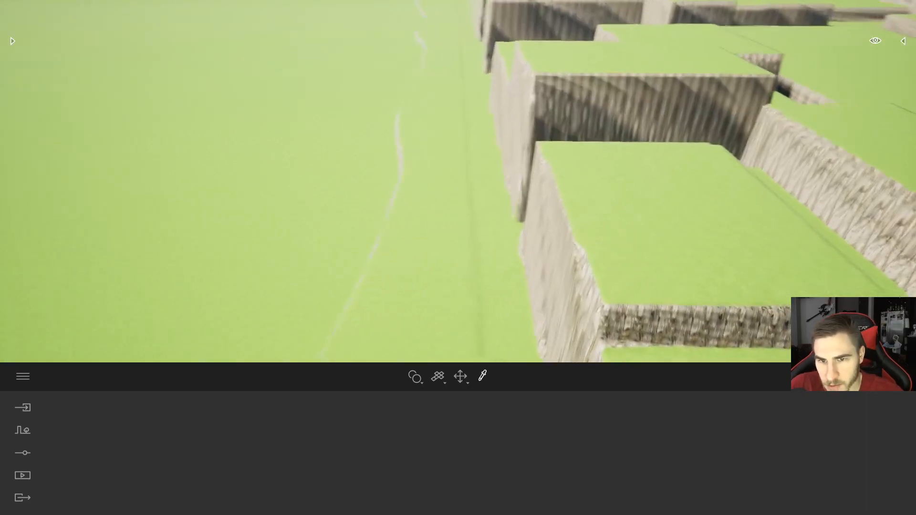
{"action": "key", "text": "w"}
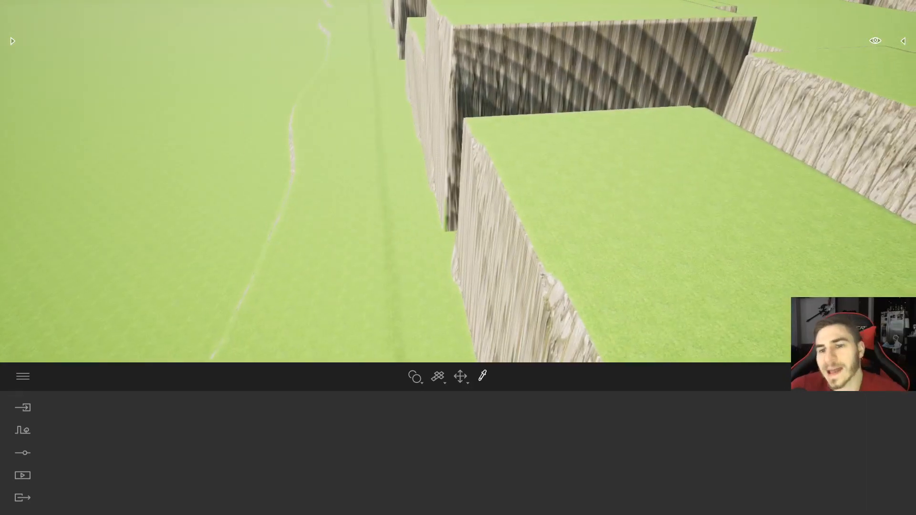
{"action": "key", "text": "w"}
{"action": "key", "text": "a"}
{"action": "key", "text": "s"}
{"action": "mouse_move", "coordinate": [407, 270]}
{"action": "right_mouse_down"}
{"action": "mouse_move", "coordinate": [470, 238]}
{"action": "mouse_move", "coordinate": [530, 224]}
{"action": "mouse_move", "coordinate": [537, 181]}
{"action": "mouse_move", "coordinate": [556, 151]}
{"action": "mouse_move", "coordinate": [616, 139]}
{"action": "mouse_move", "coordinate": [379, 117]}
{"action": "mouse_move", "coordinate": [244, 150]}
{"action": "mouse_move", "coordinate": [249, 177]}
{"action": "mouse_move", "coordinate": [403, 266]}
{"action": "right_mouse_up"}
{"action": "key", "text": "w"}
{"action": "key", "text": "w"}
{"action": "key", "text": "w"}
{"action": "key", "text": "w"}
{"action": "key", "text": "w"}
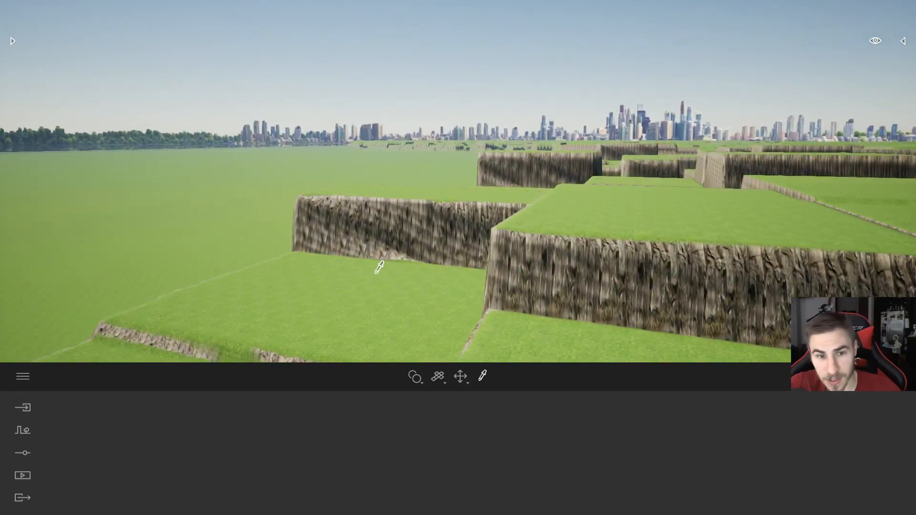
{"action": "key", "text": "s"}
{"action": "right_click_drag", "start_coordinate": [490, 301], "coordinate": [785, 326]}
{"action": "key", "text": "a"}
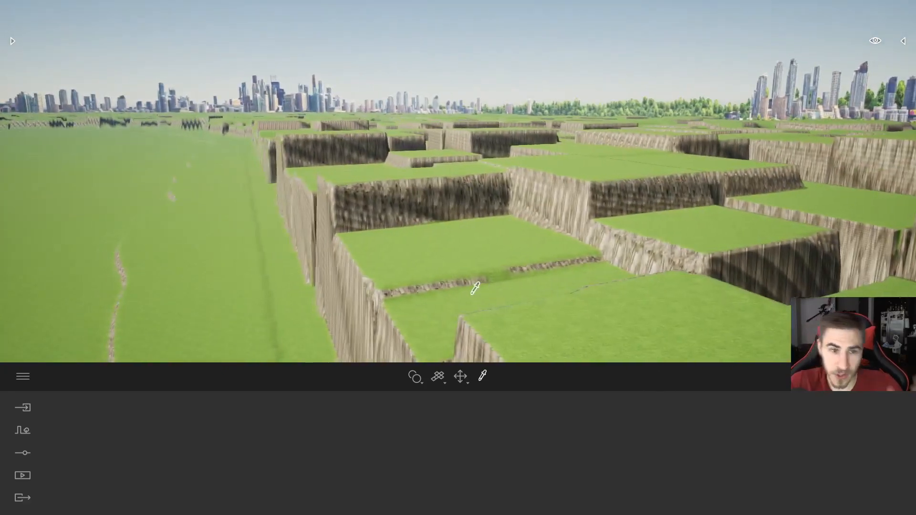